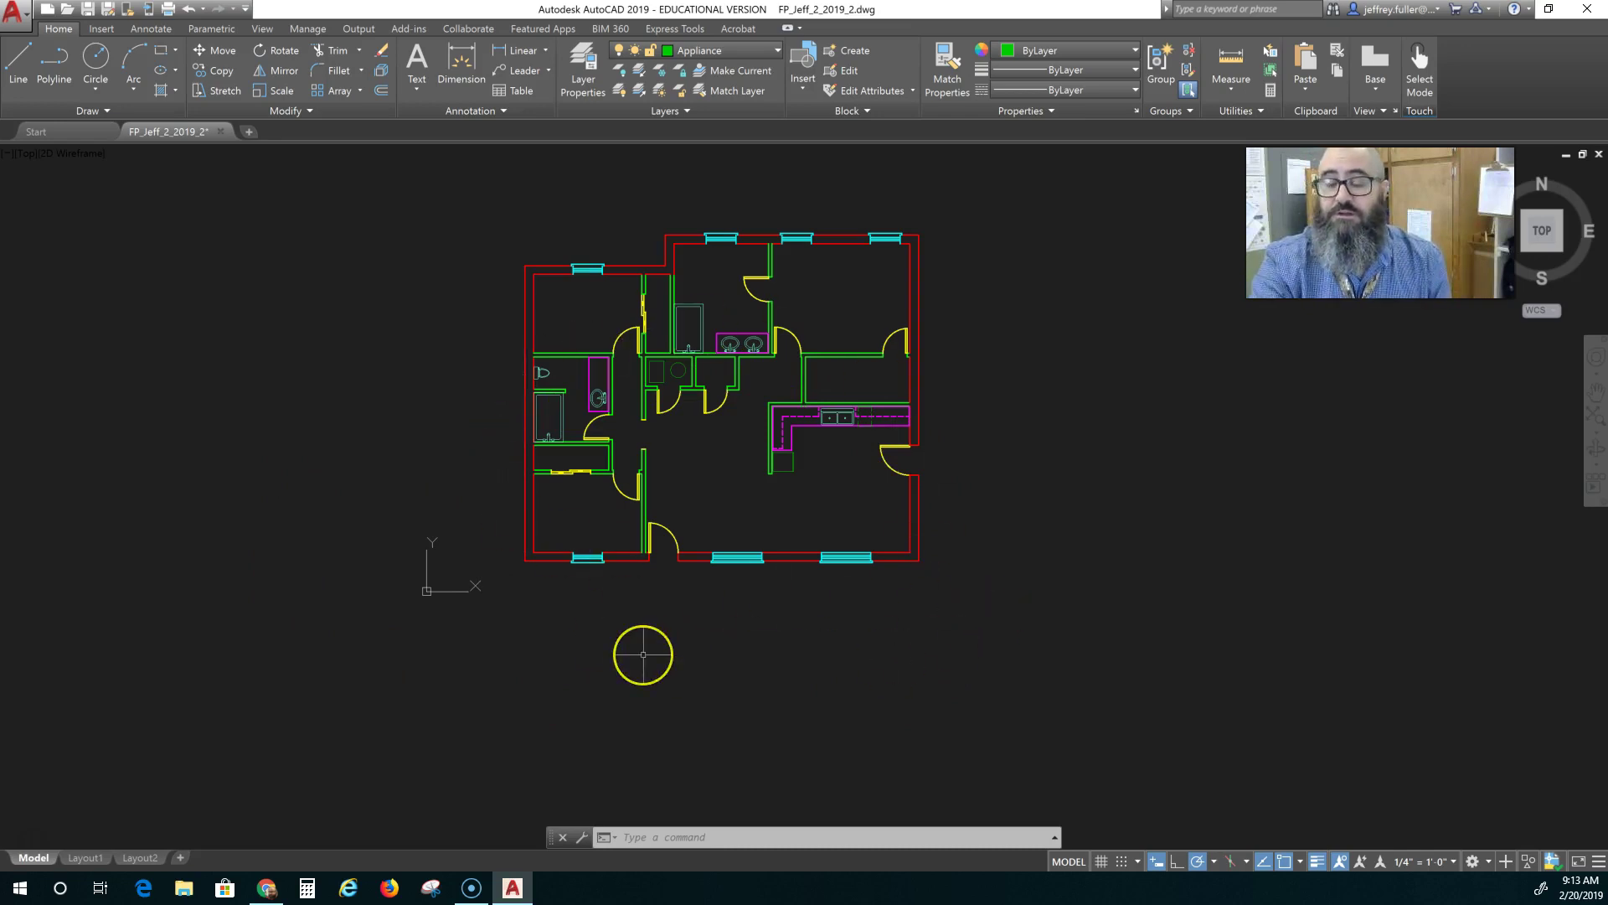
# Pan and zoom to frame the floor plan on screen
pyautogui.moveTo(643, 654); pyautogui.dragTo(746, 662, button='middle')
pyautogui.scroll(2, 770, 714)
pyautogui.scroll(-2, 742, 659)
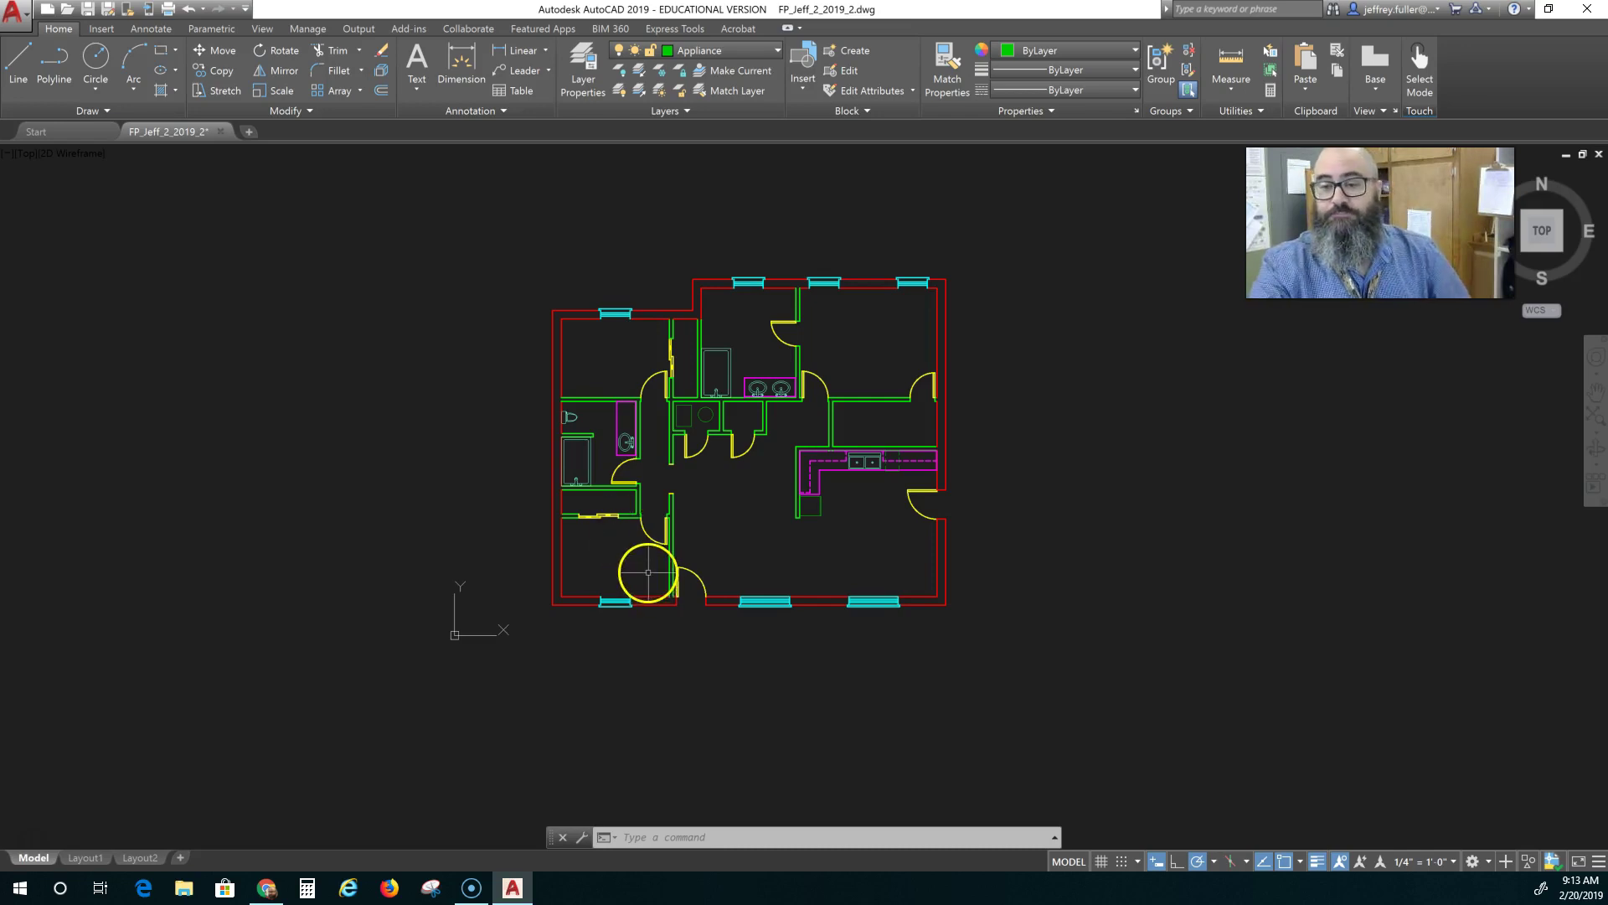
pyautogui.scroll(4, 645, 567)
pyautogui.moveTo(614, 605); pyautogui.dragTo(585, 621, button='middle')
pyautogui.scroll(-4, 585, 621)
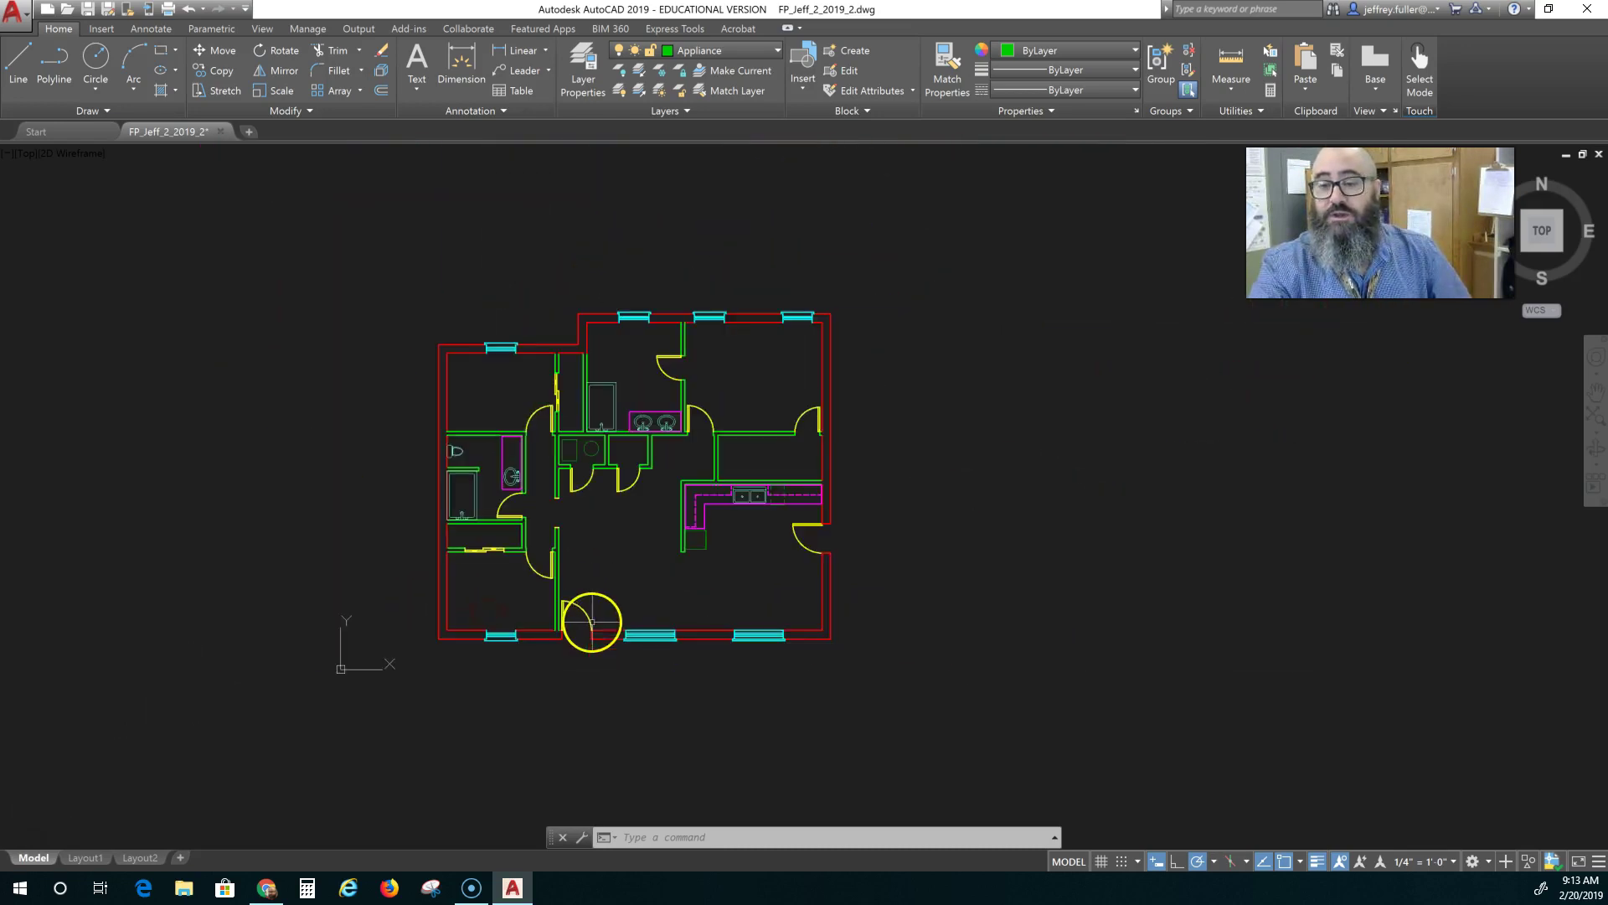
pyautogui.moveTo(723, 728); pyautogui.dragTo(788, 711, button='middle')
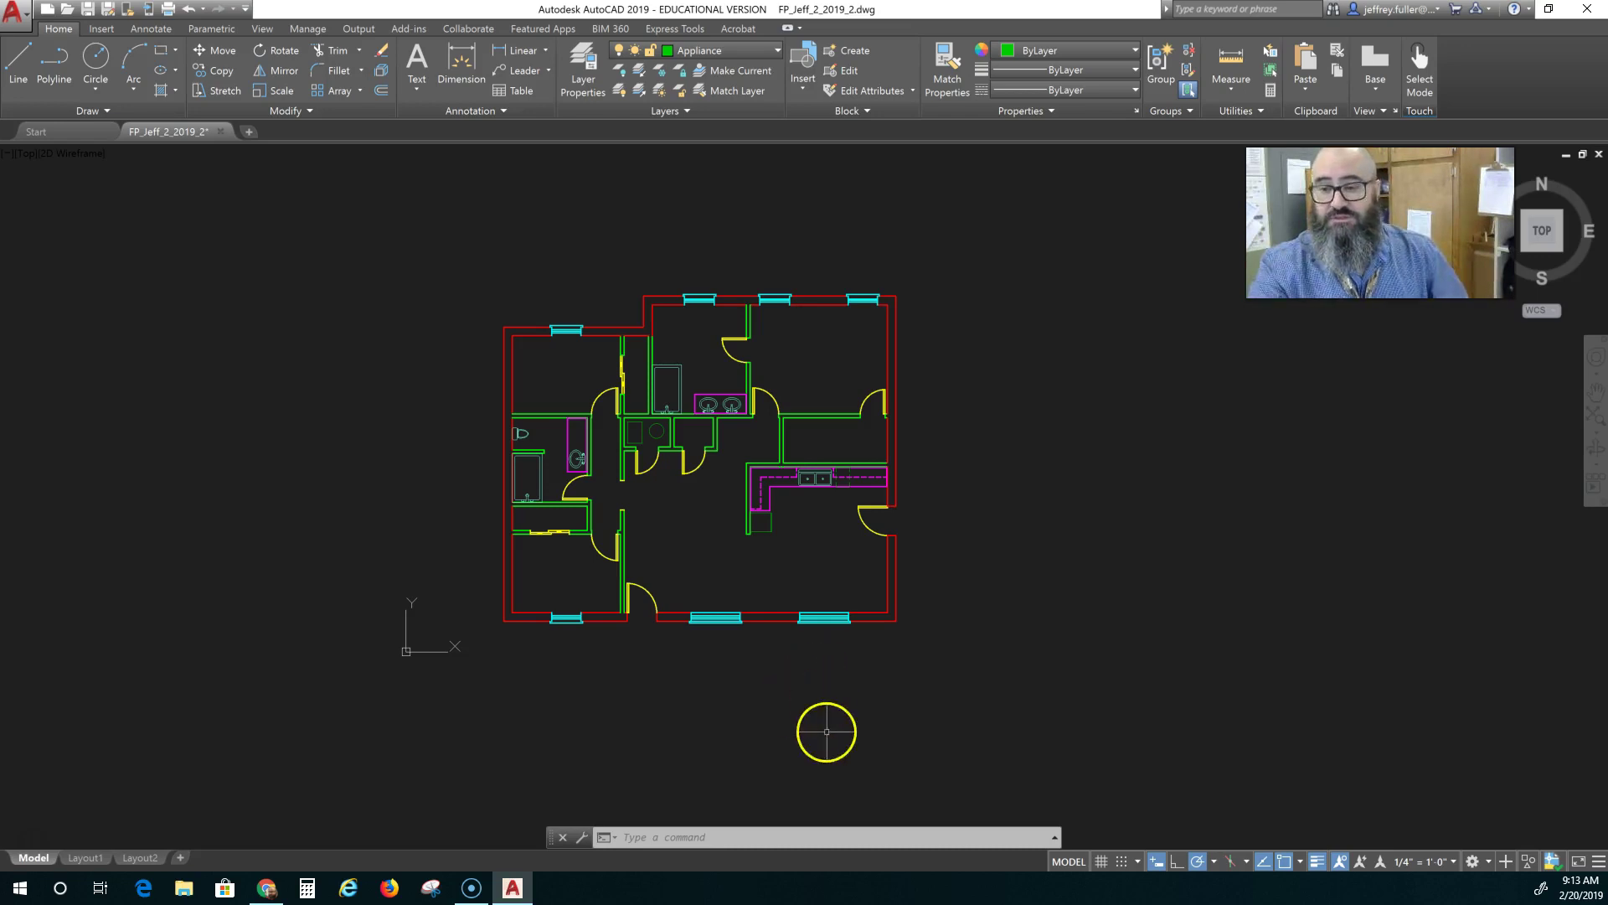
pyautogui.scroll(-2, 804, 740)
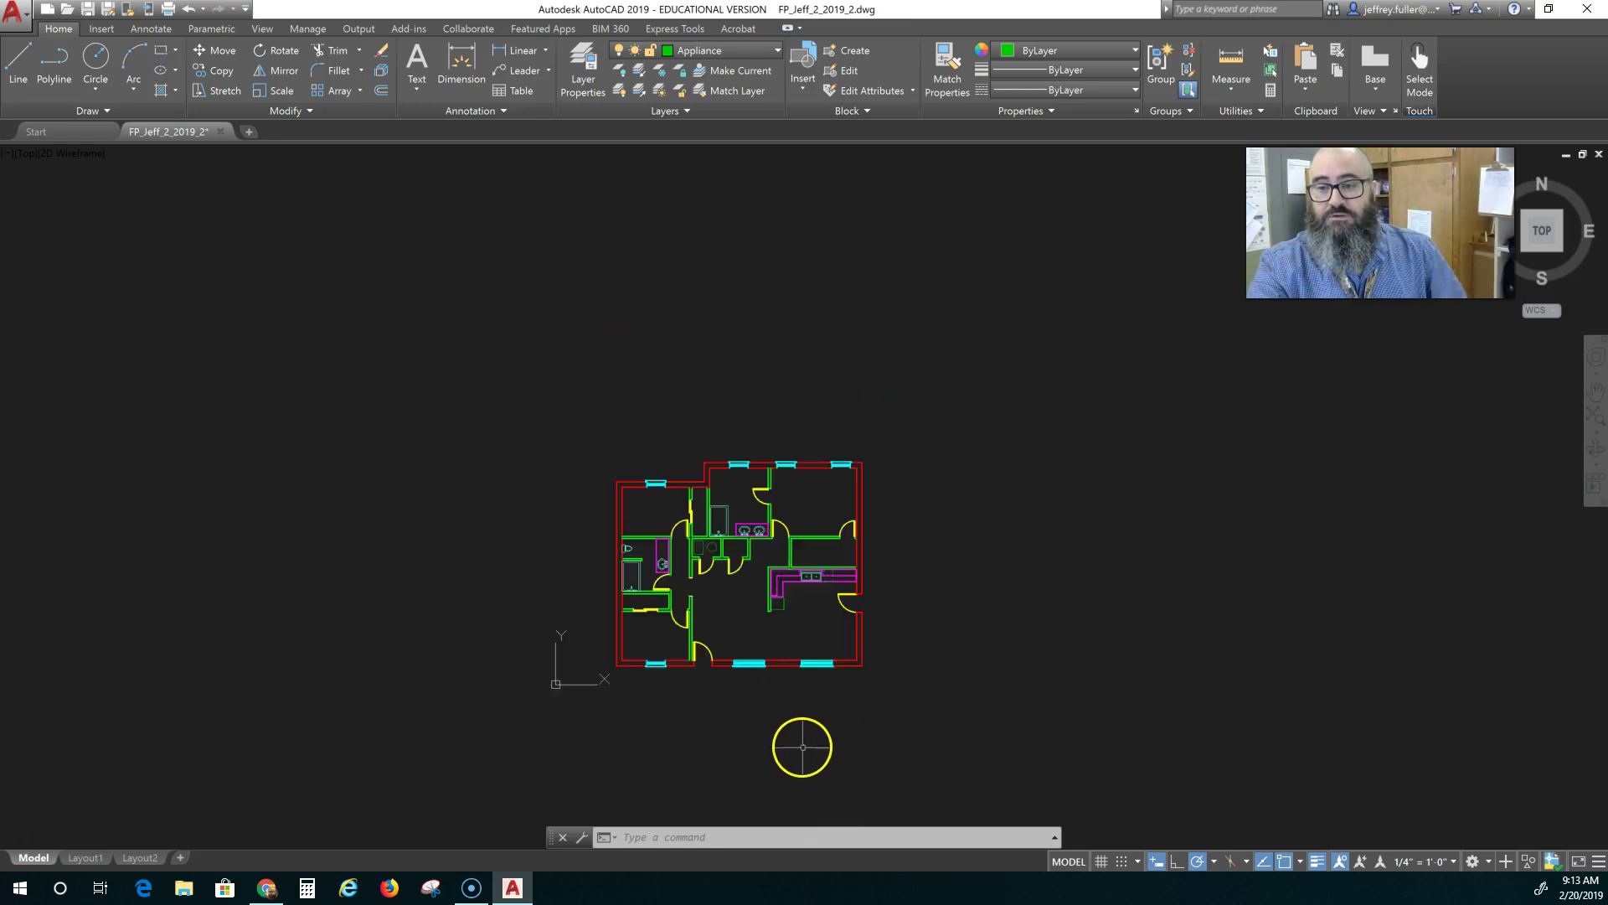
pyautogui.moveTo(801, 743); pyautogui.dragTo(720, 532, button='middle')
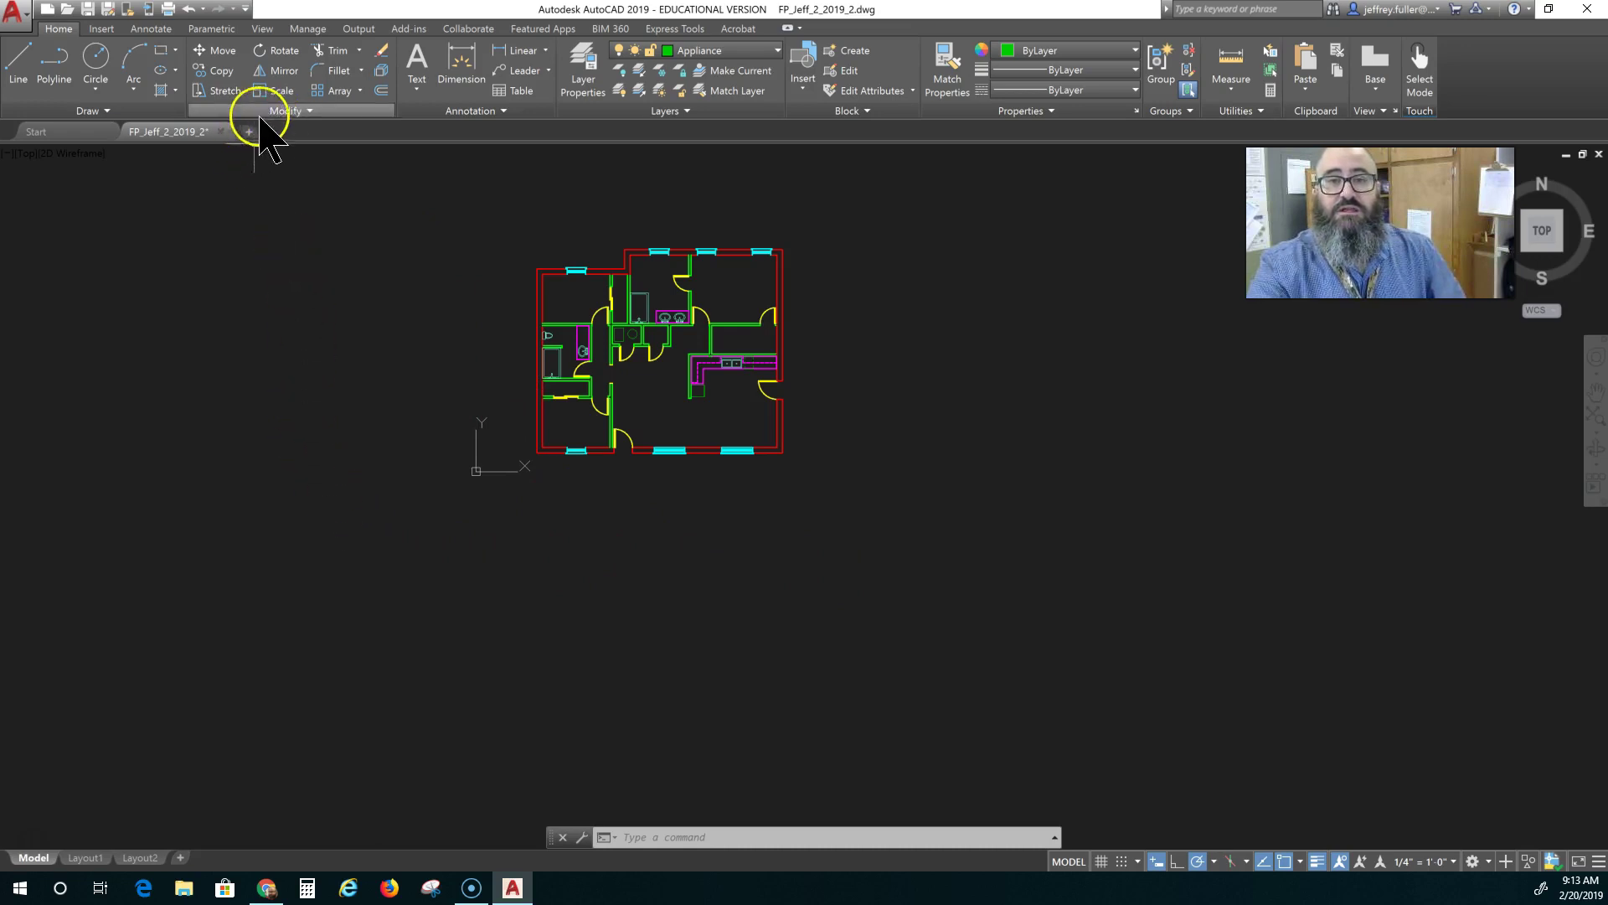
# Browse the expanded Modify and Draw panels, reviewing the Lengthen and Construction Line tools
pyautogui.click(284, 111)
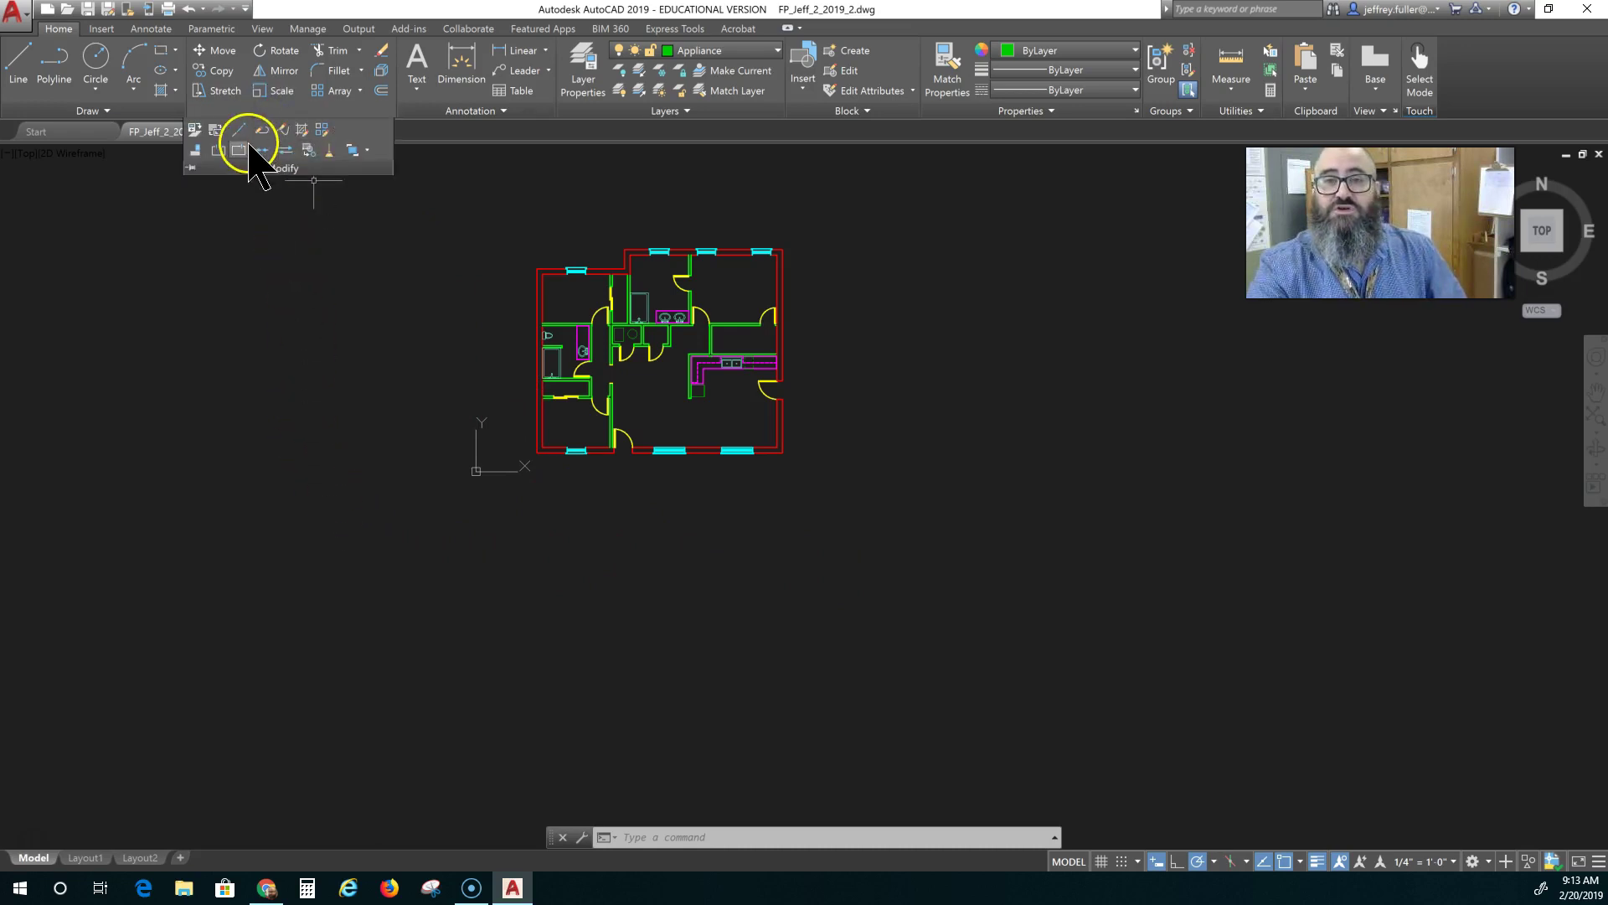
pyautogui.click(275, 212)
pyautogui.click(285, 111)
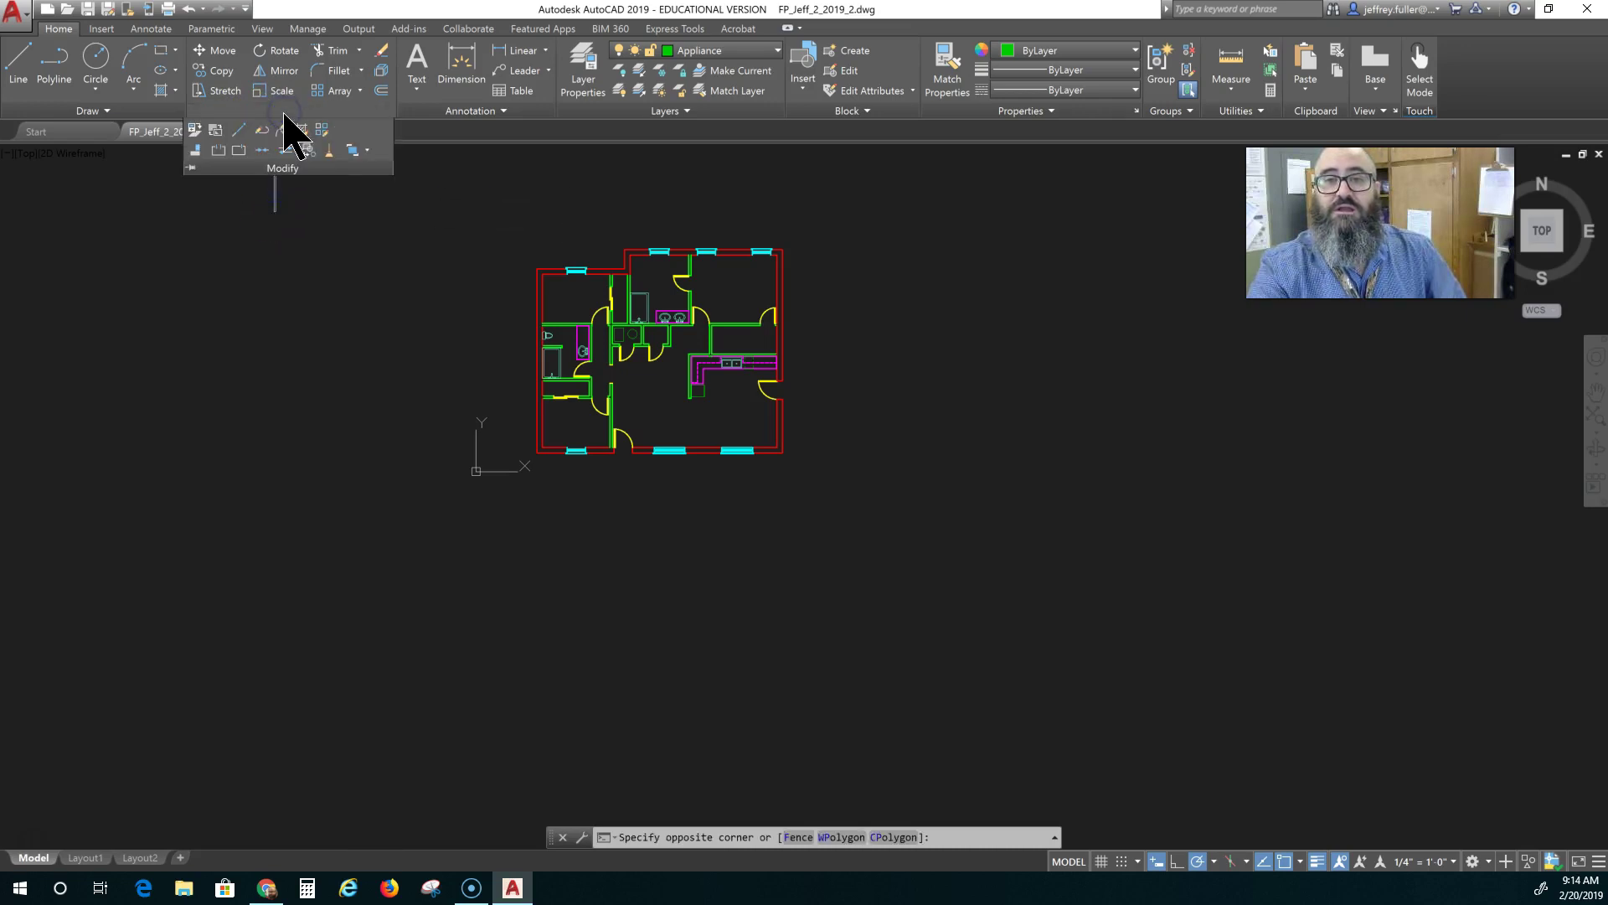
pyautogui.moveTo(248, 115); pyautogui.dragTo(234, 134)
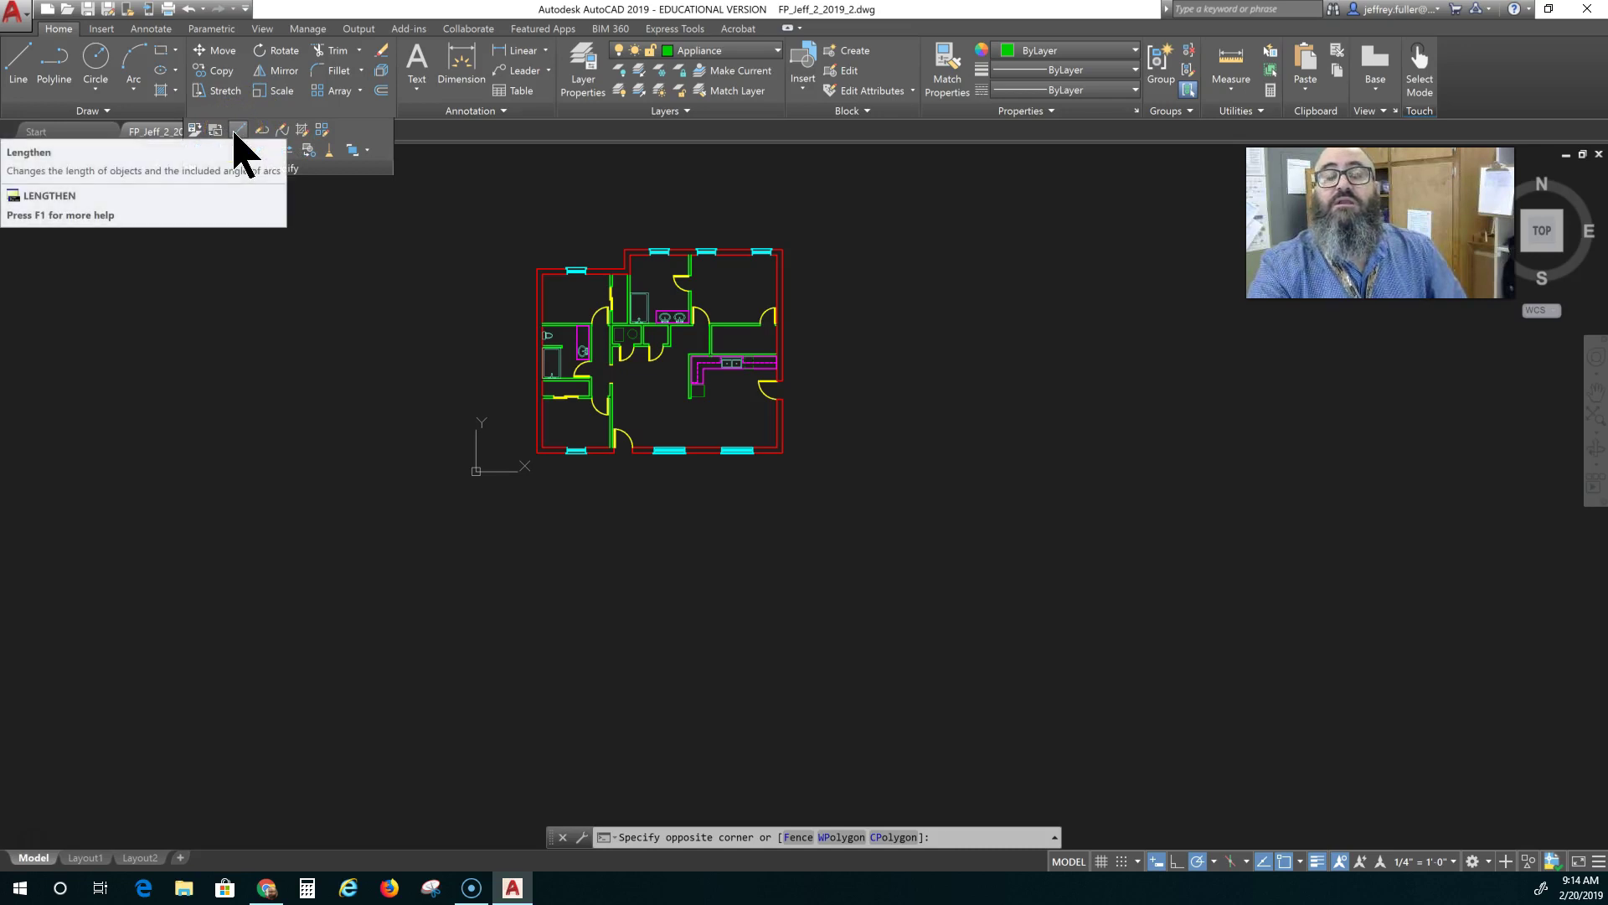
pyautogui.moveTo(209, 144)
pyautogui.mouseDown()
pyautogui.moveTo(100, 90)
pyautogui.moveTo(108, 115)
pyautogui.mouseUp()
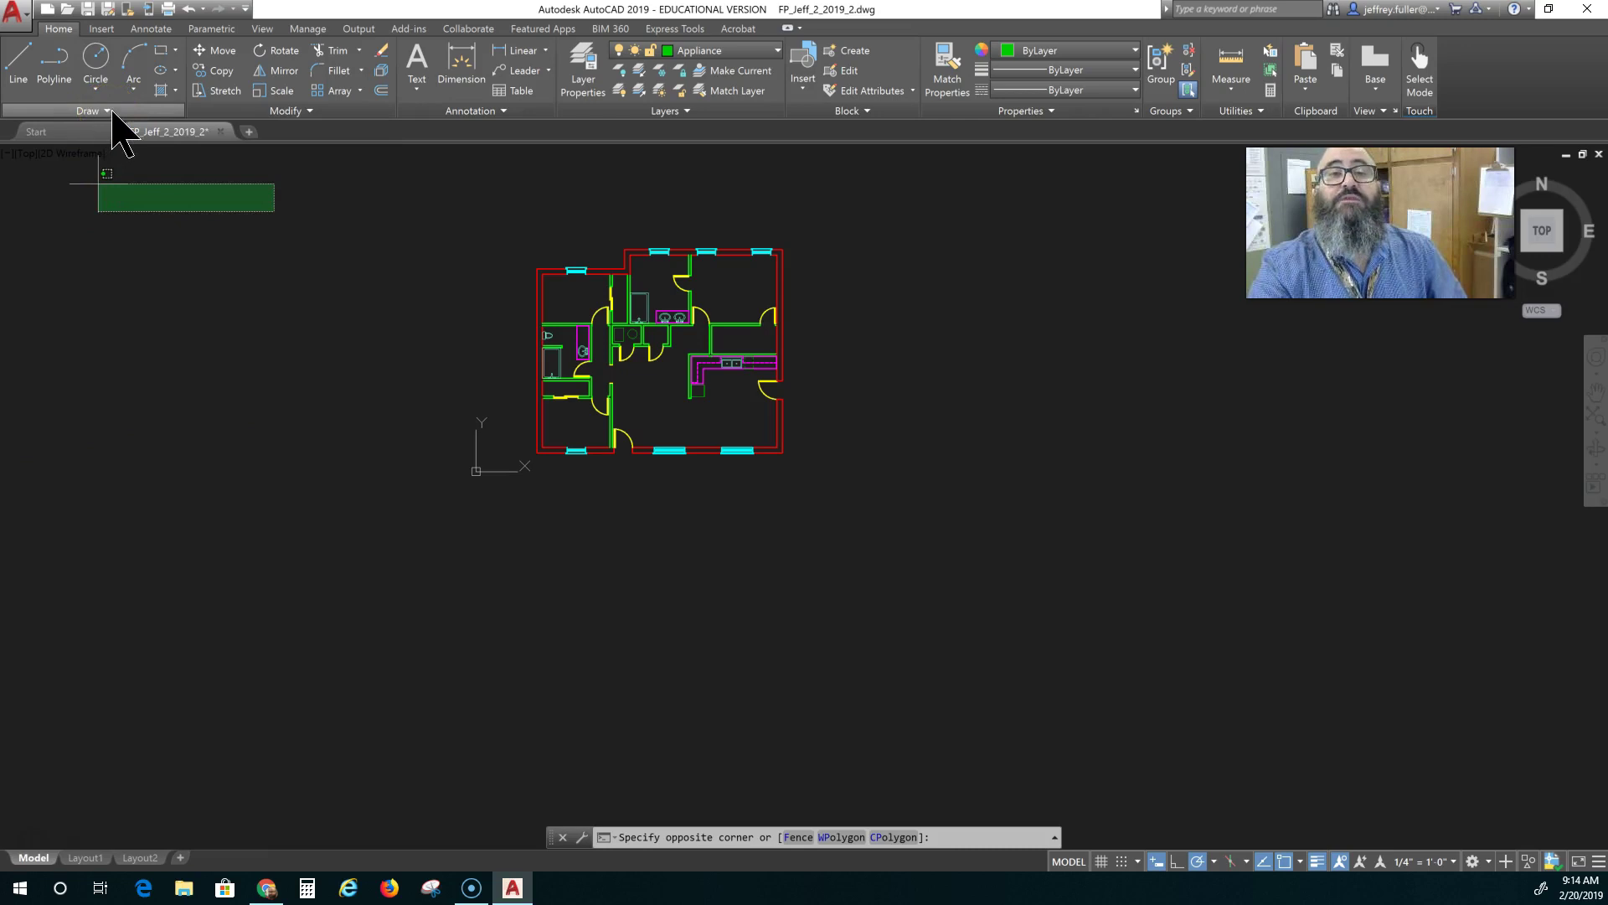
pyautogui.click(108, 112)
pyautogui.moveTo(80, 109); pyautogui.dragTo(50, 130)
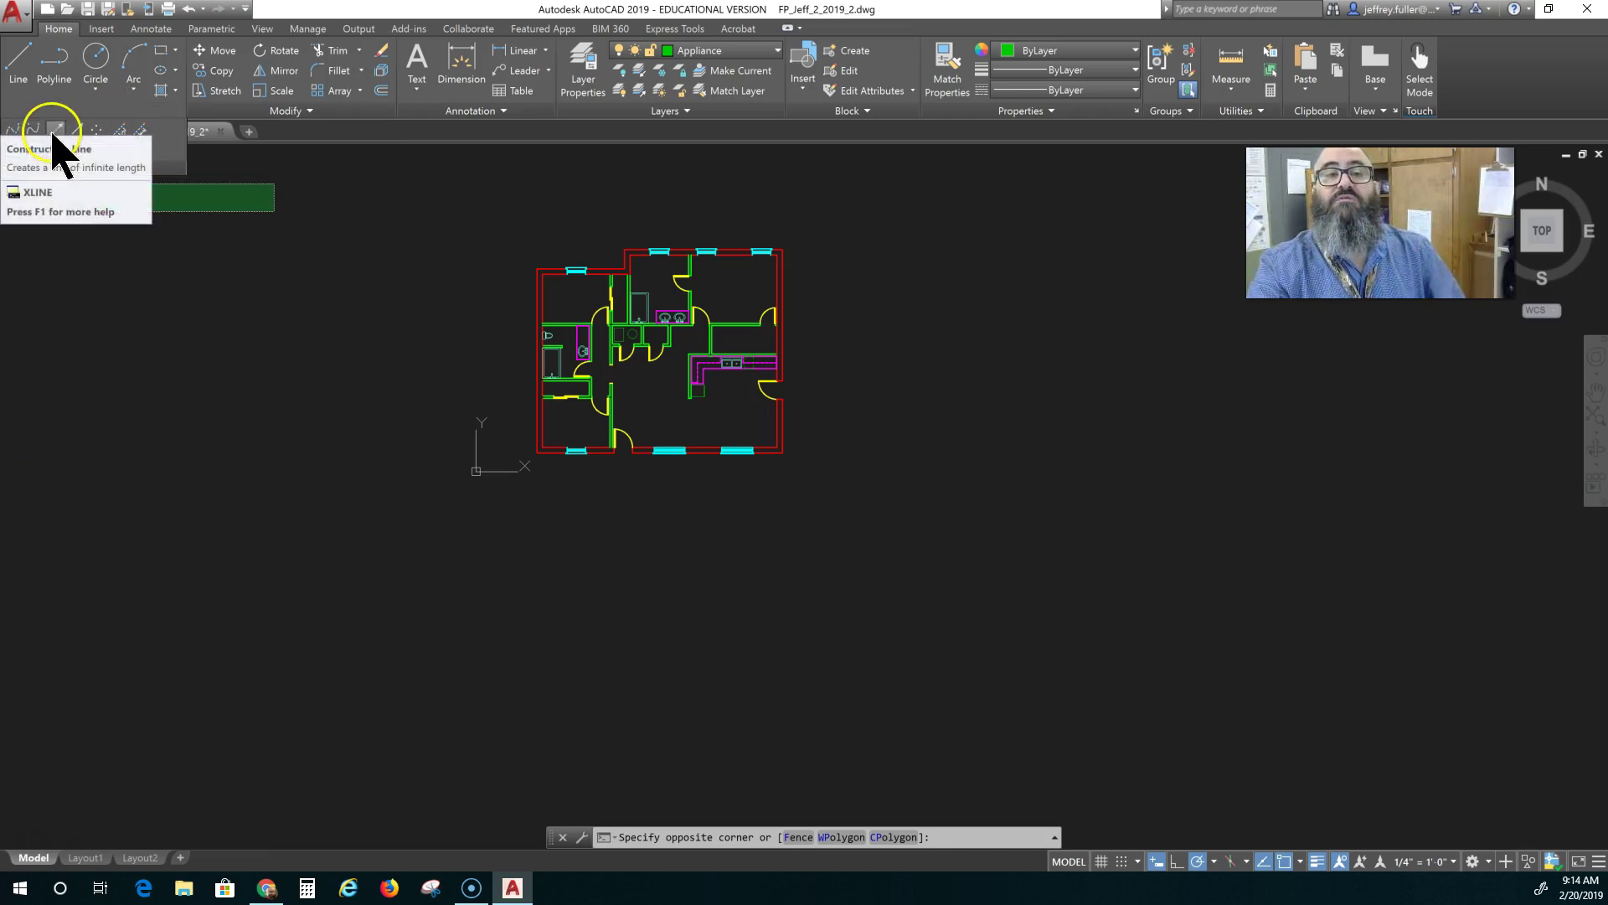
pyautogui.click(55, 131)
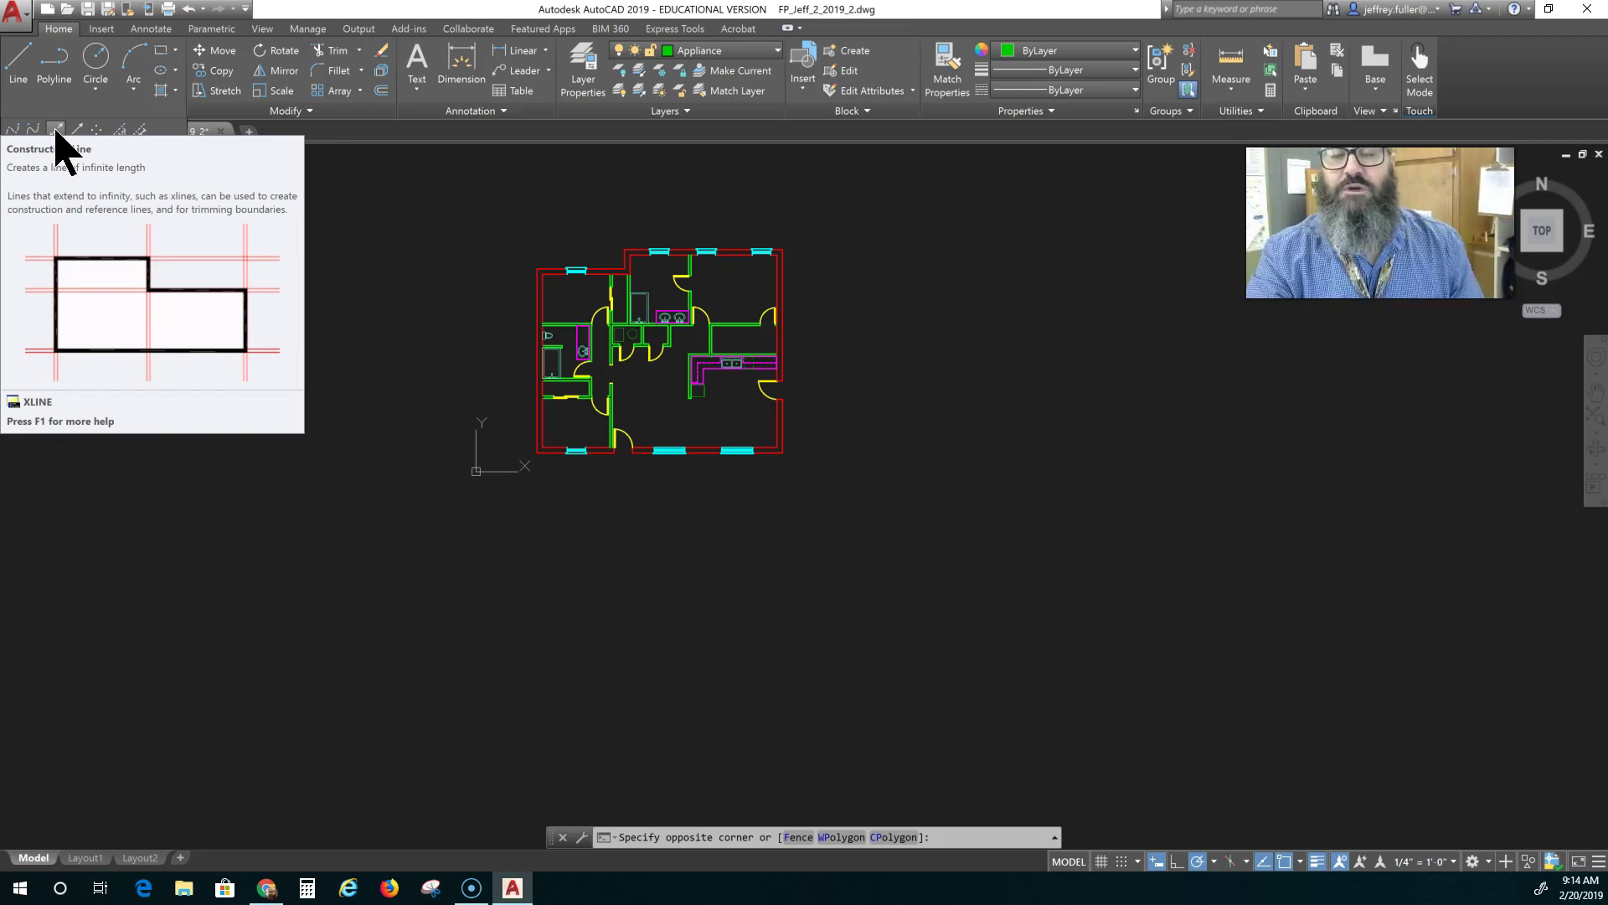
pyautogui.press('Escape')
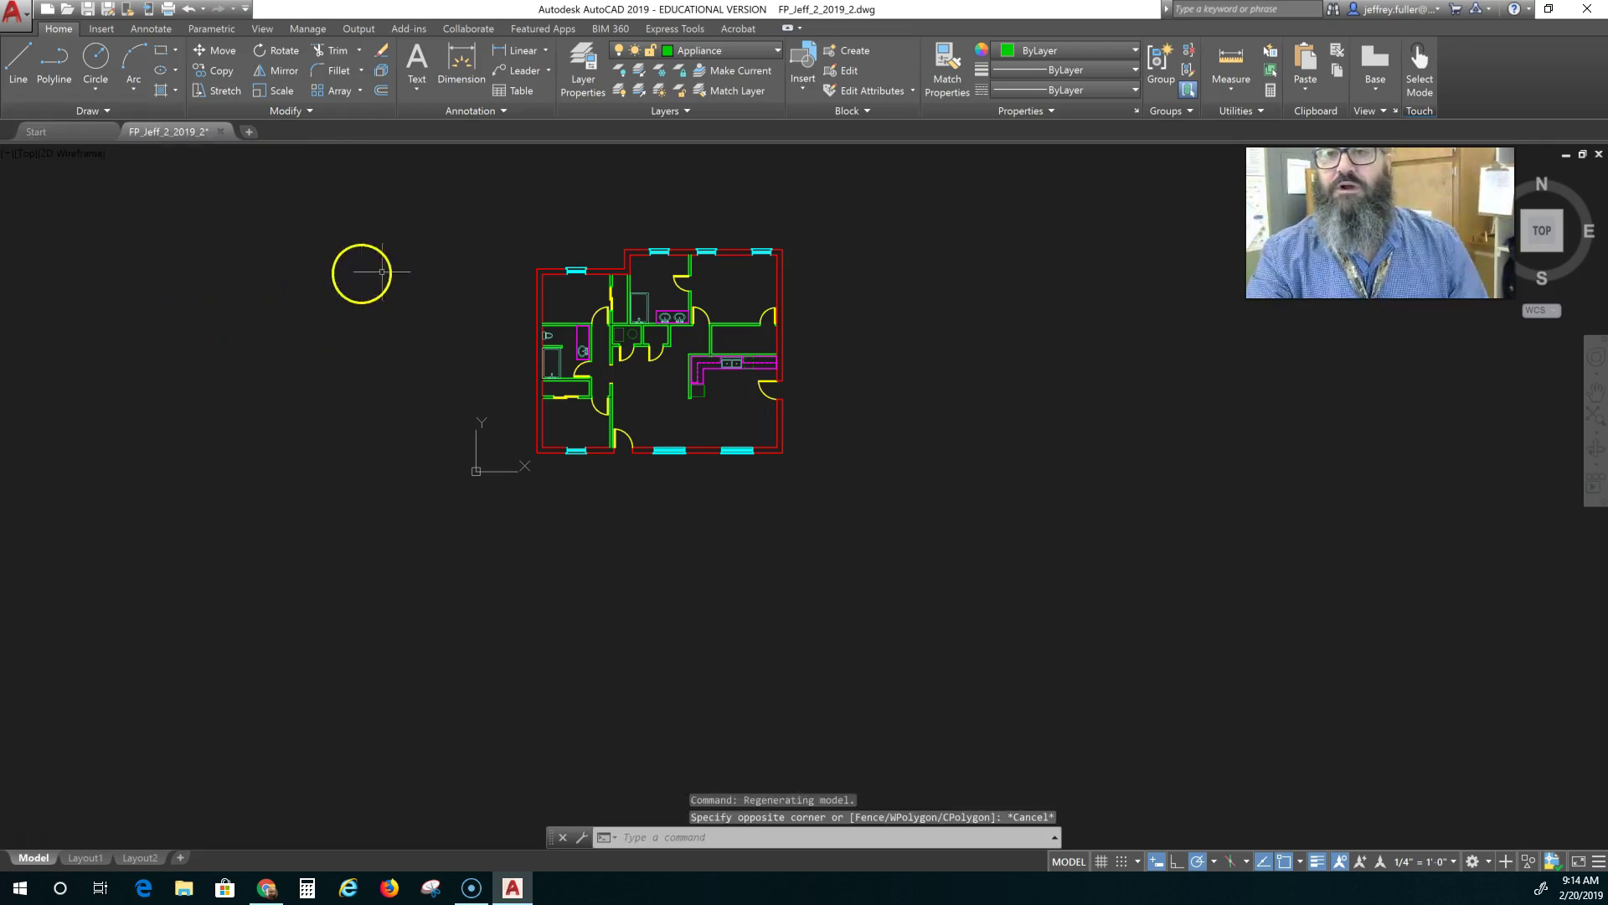
# Add a new layer named Construction with colour index 211 in Layer Properties
pyautogui.click(583, 66)
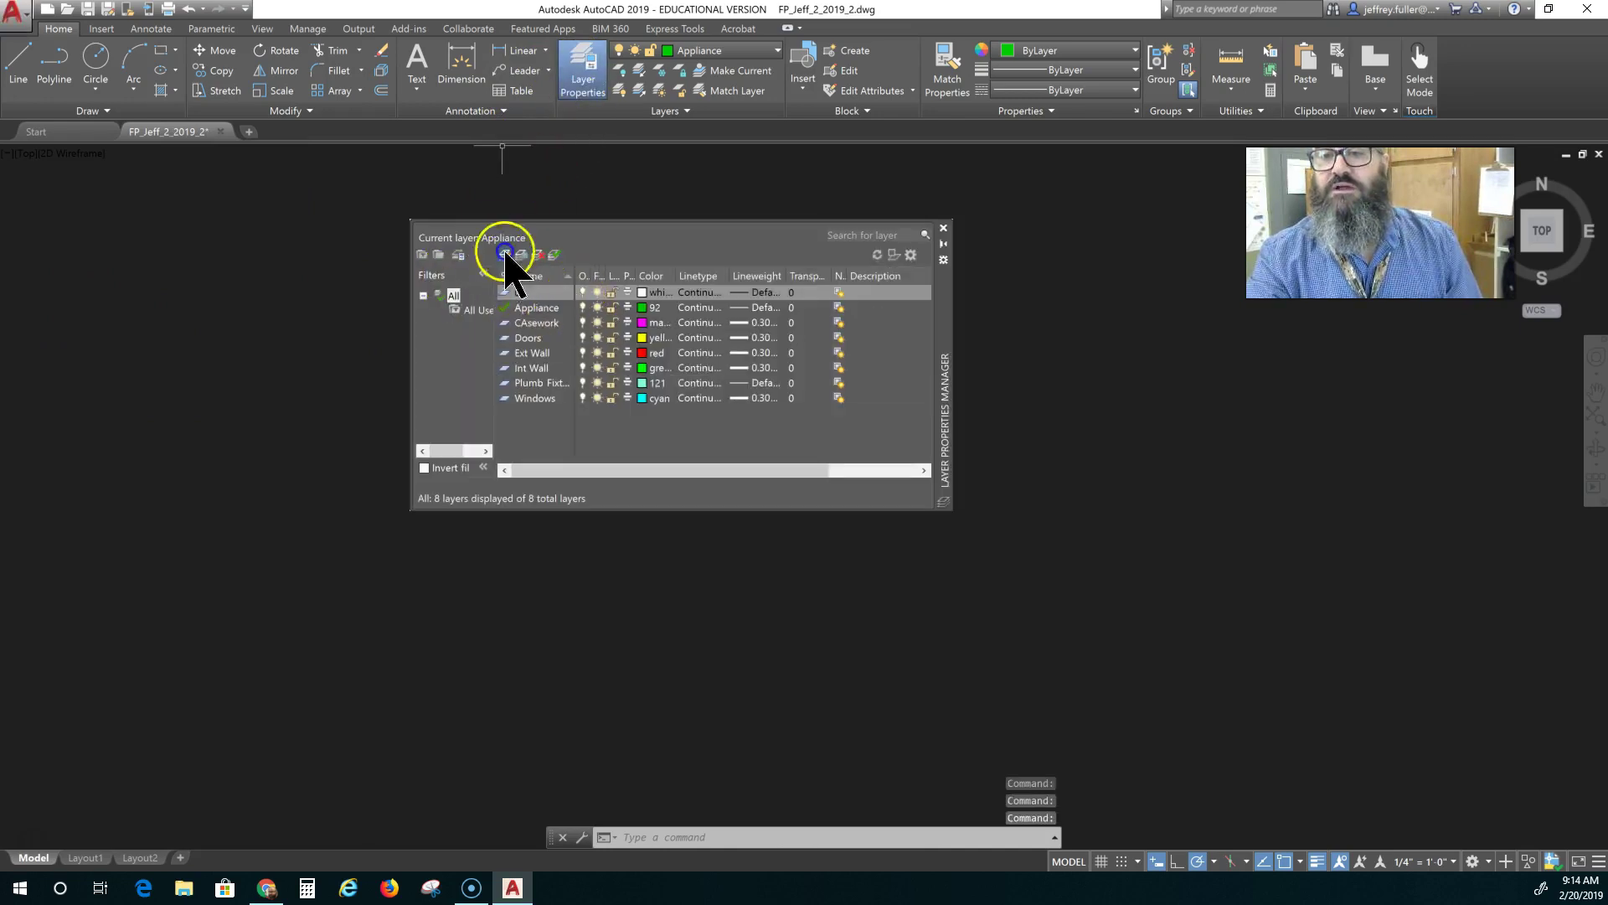
pyautogui.click(505, 254)
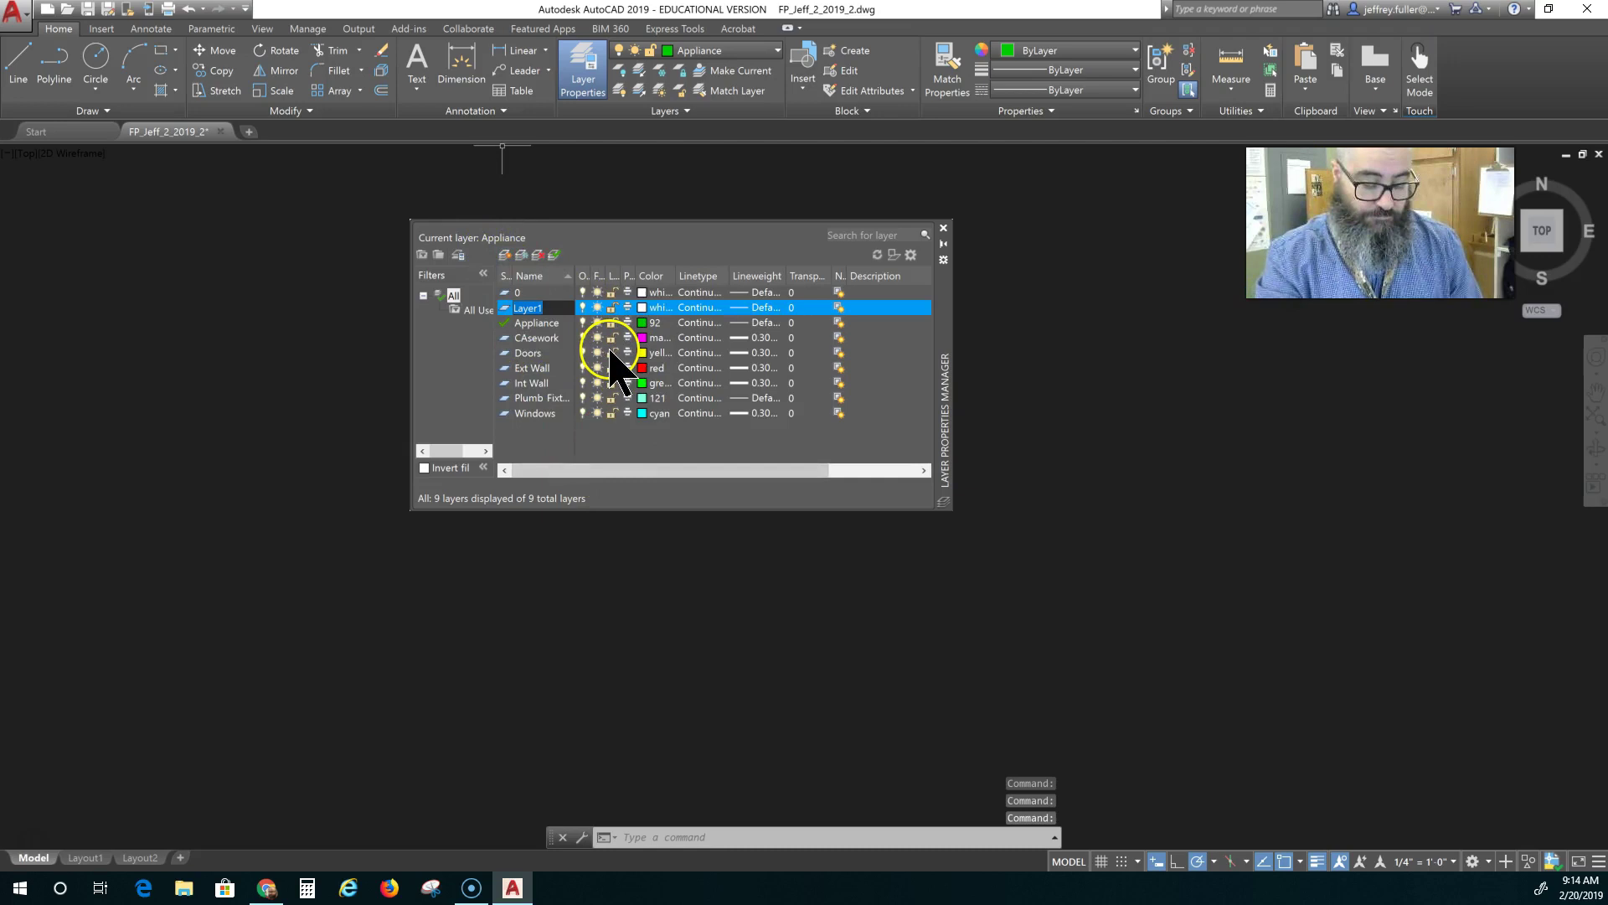
pyautogui.write('Construction')
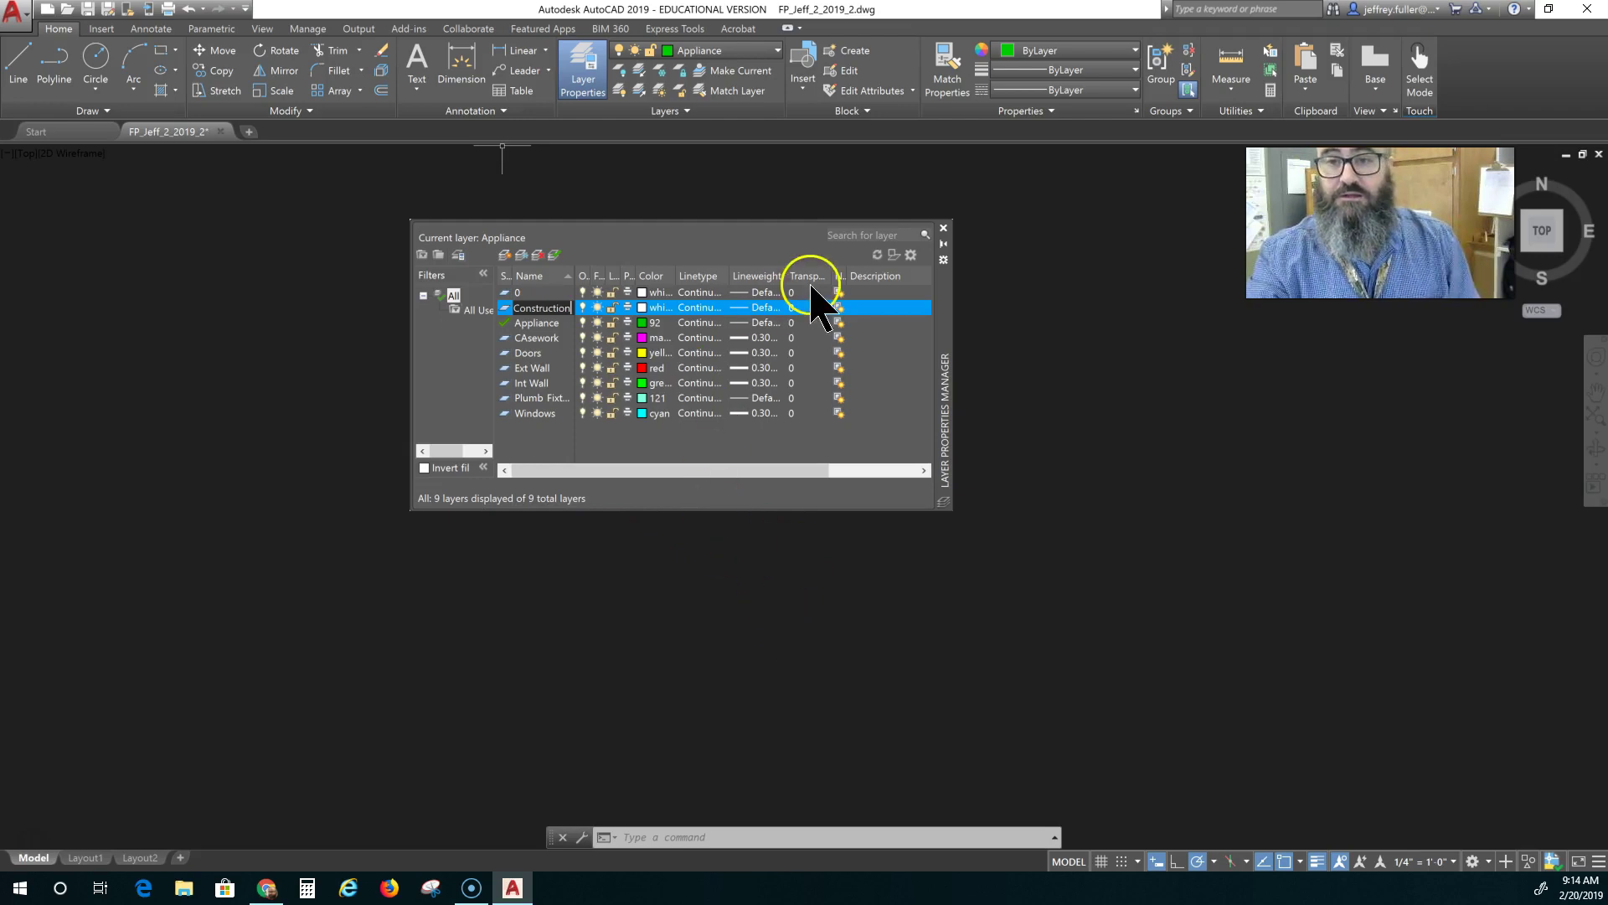
pyautogui.click(645, 309)
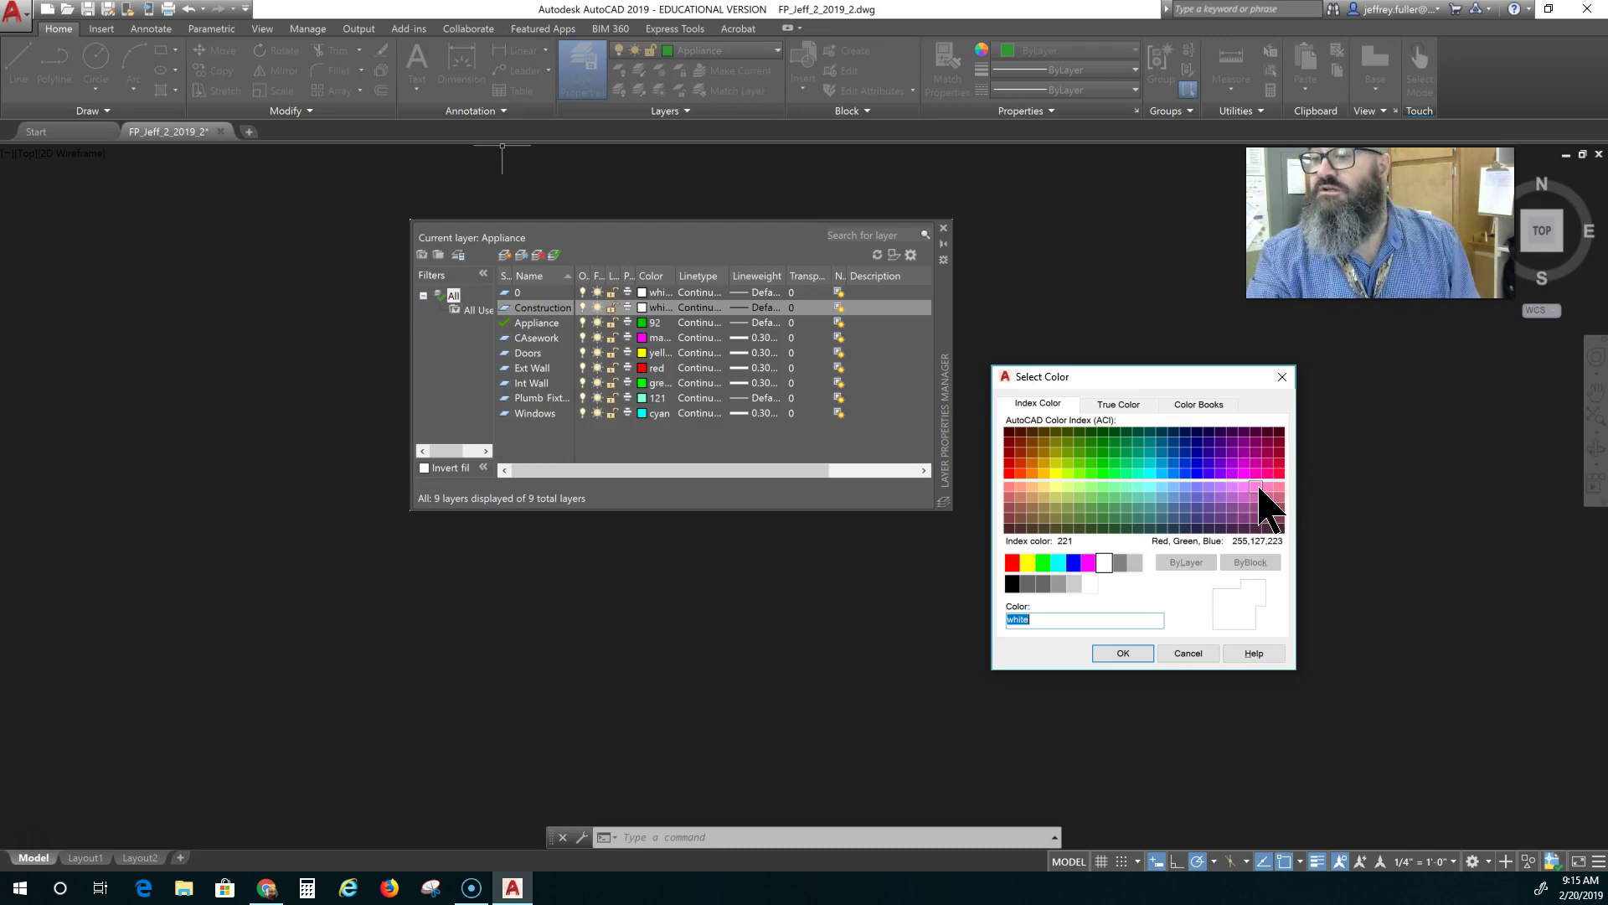
pyautogui.click(1186, 562)
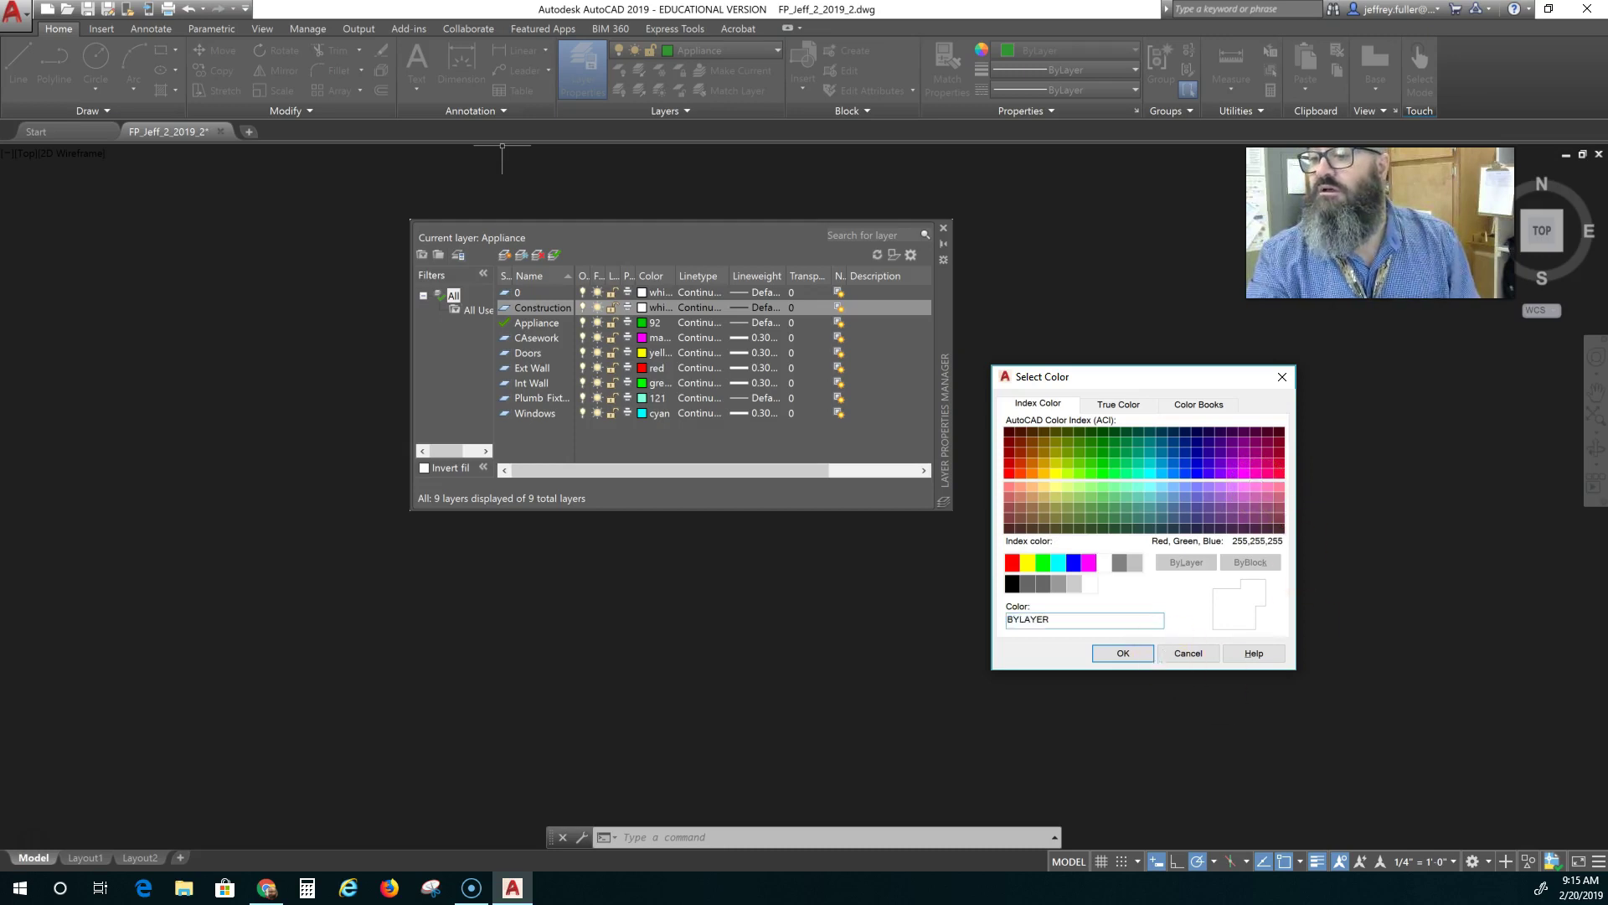
pyautogui.click(1137, 657)
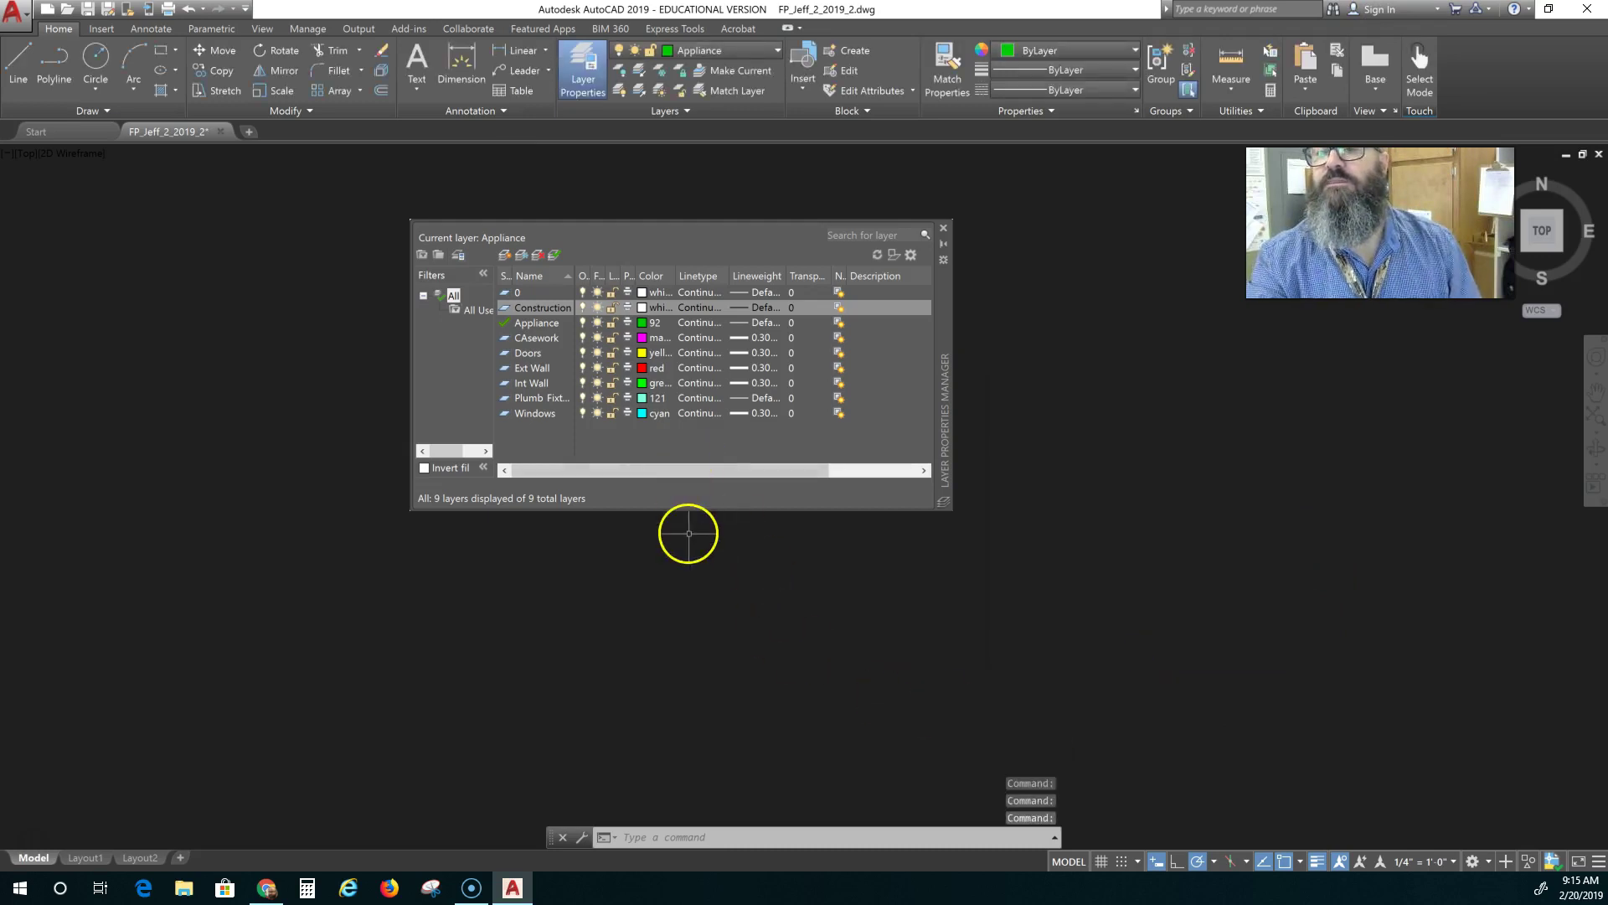
pyautogui.click(643, 308)
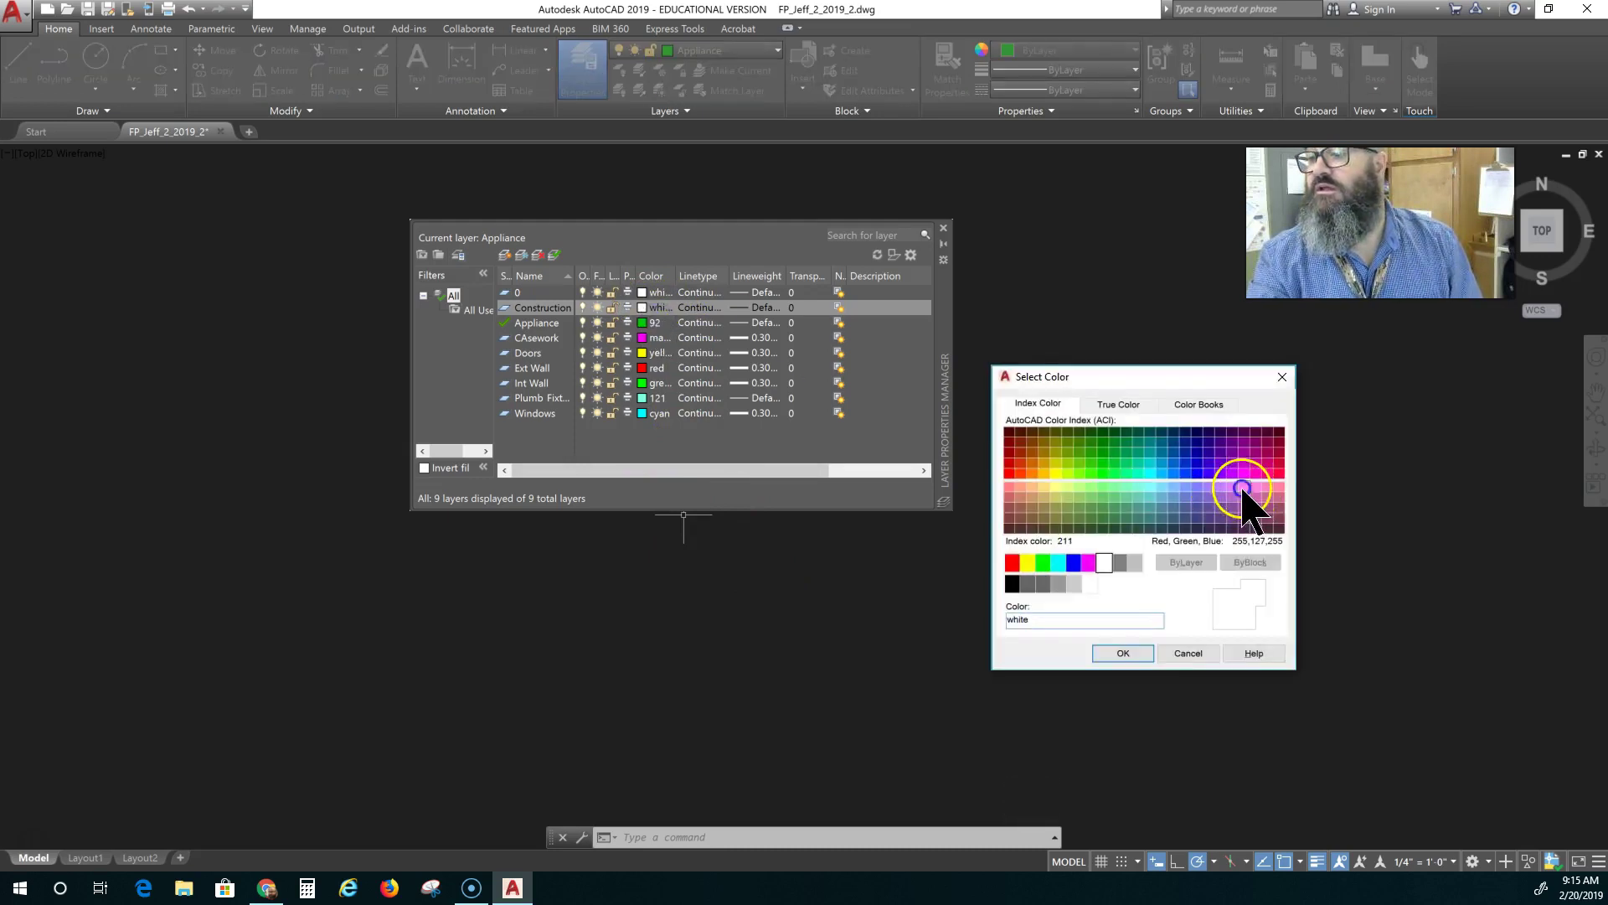
pyautogui.click(1242, 488)
pyautogui.click(1125, 655)
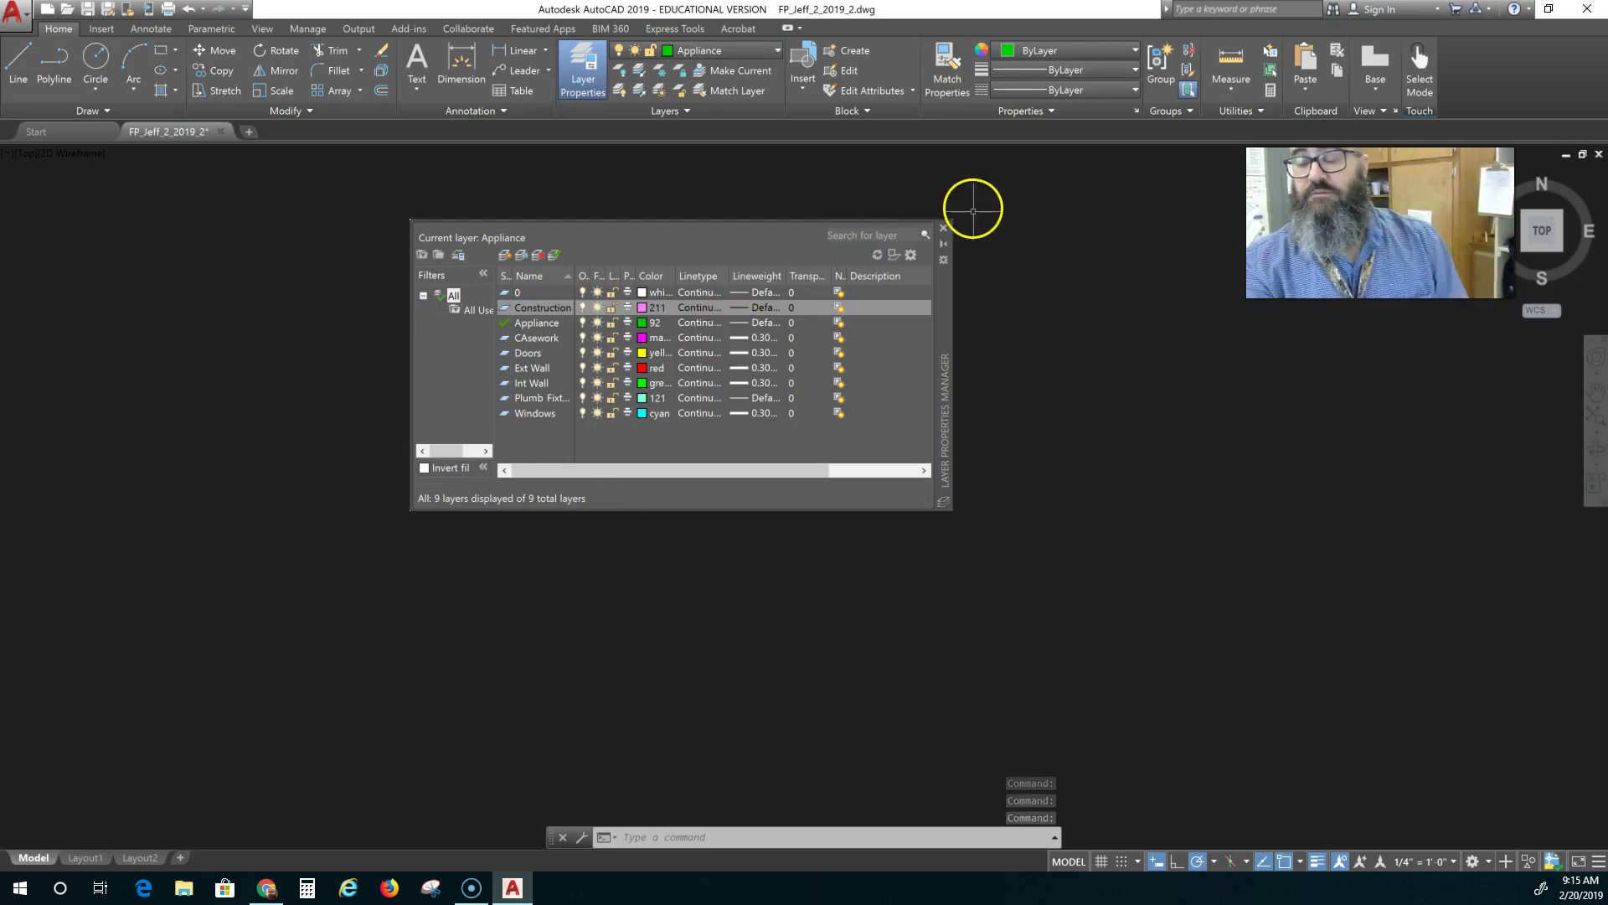
pyautogui.click(944, 228)
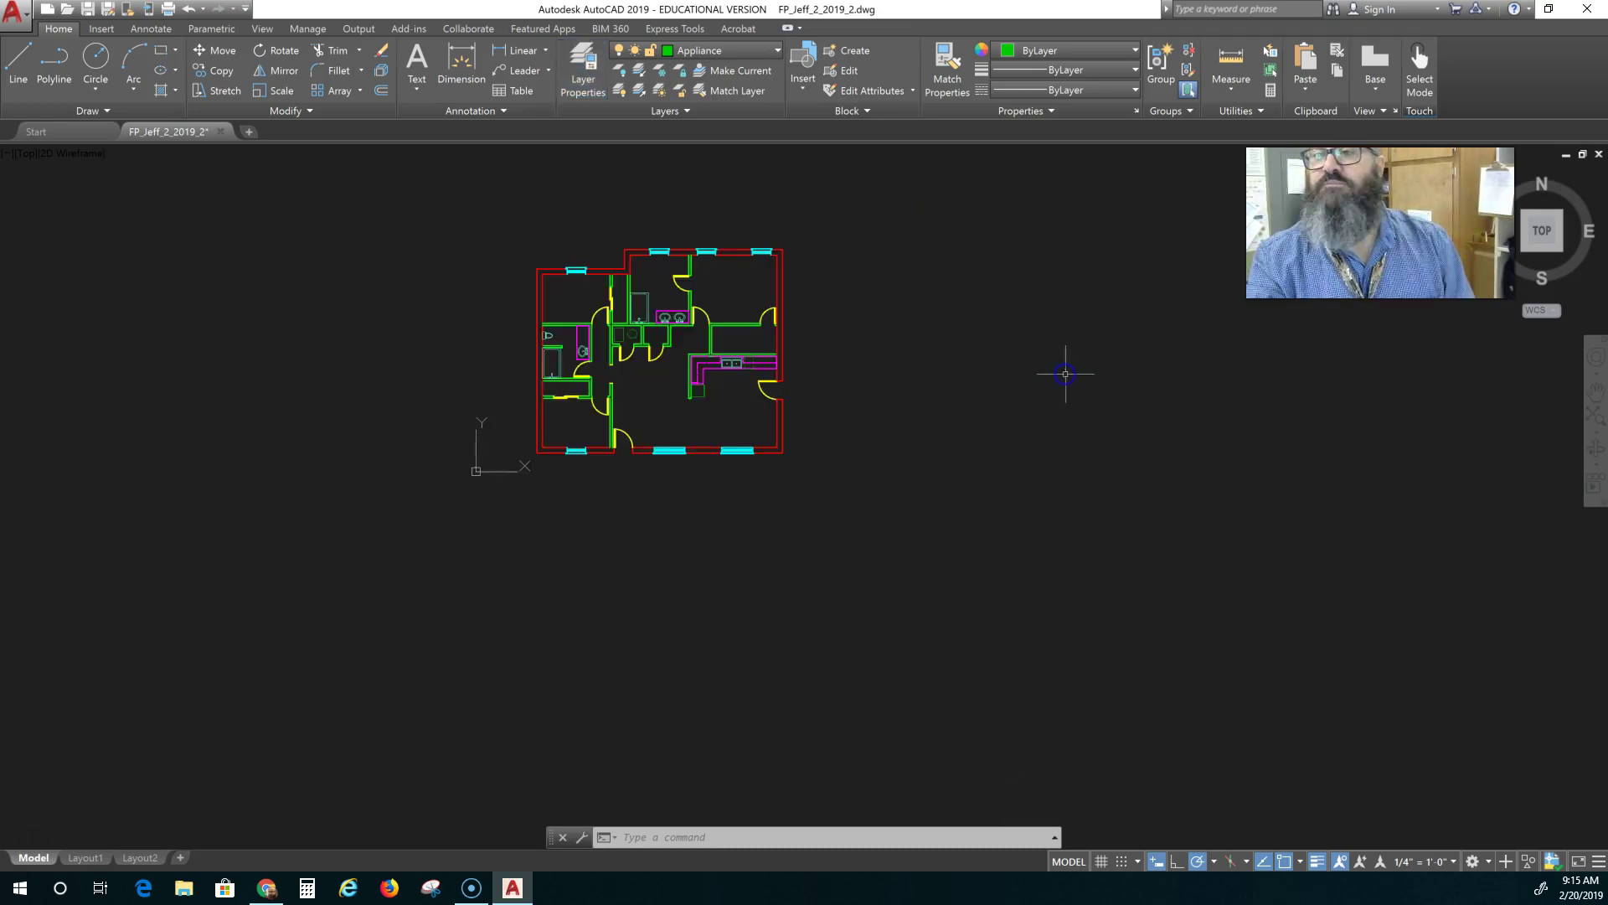
# Make Construction the current layer from the Layer dropdown
pyautogui.click(754, 52)
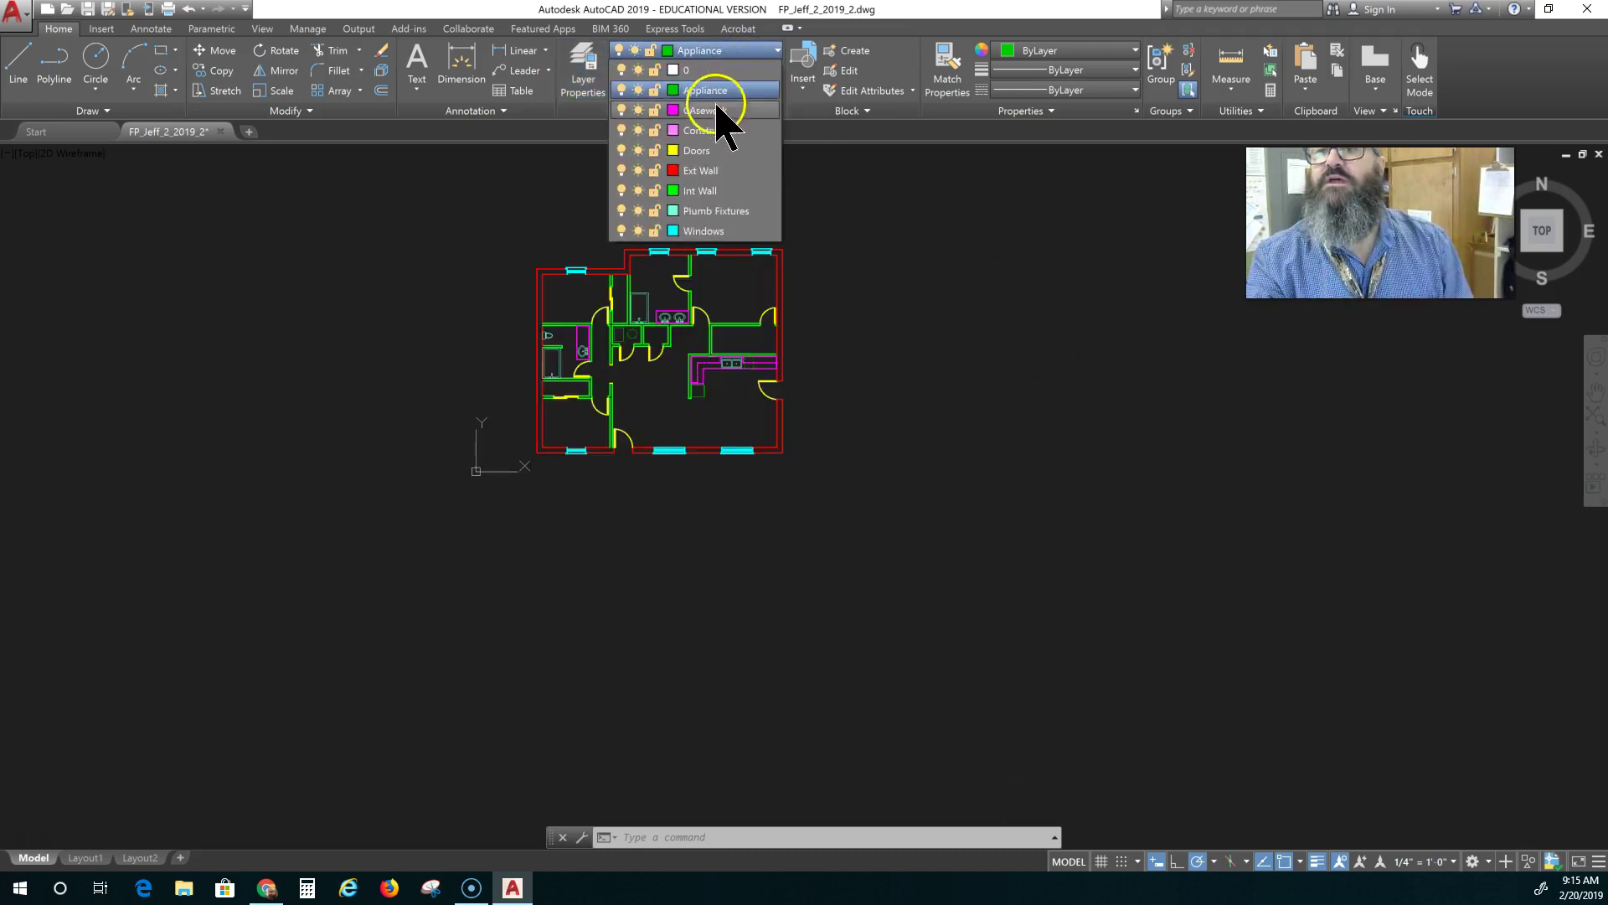
pyautogui.click(714, 131)
pyautogui.moveTo(880, 360); pyautogui.dragTo(792, 410, button='middle')
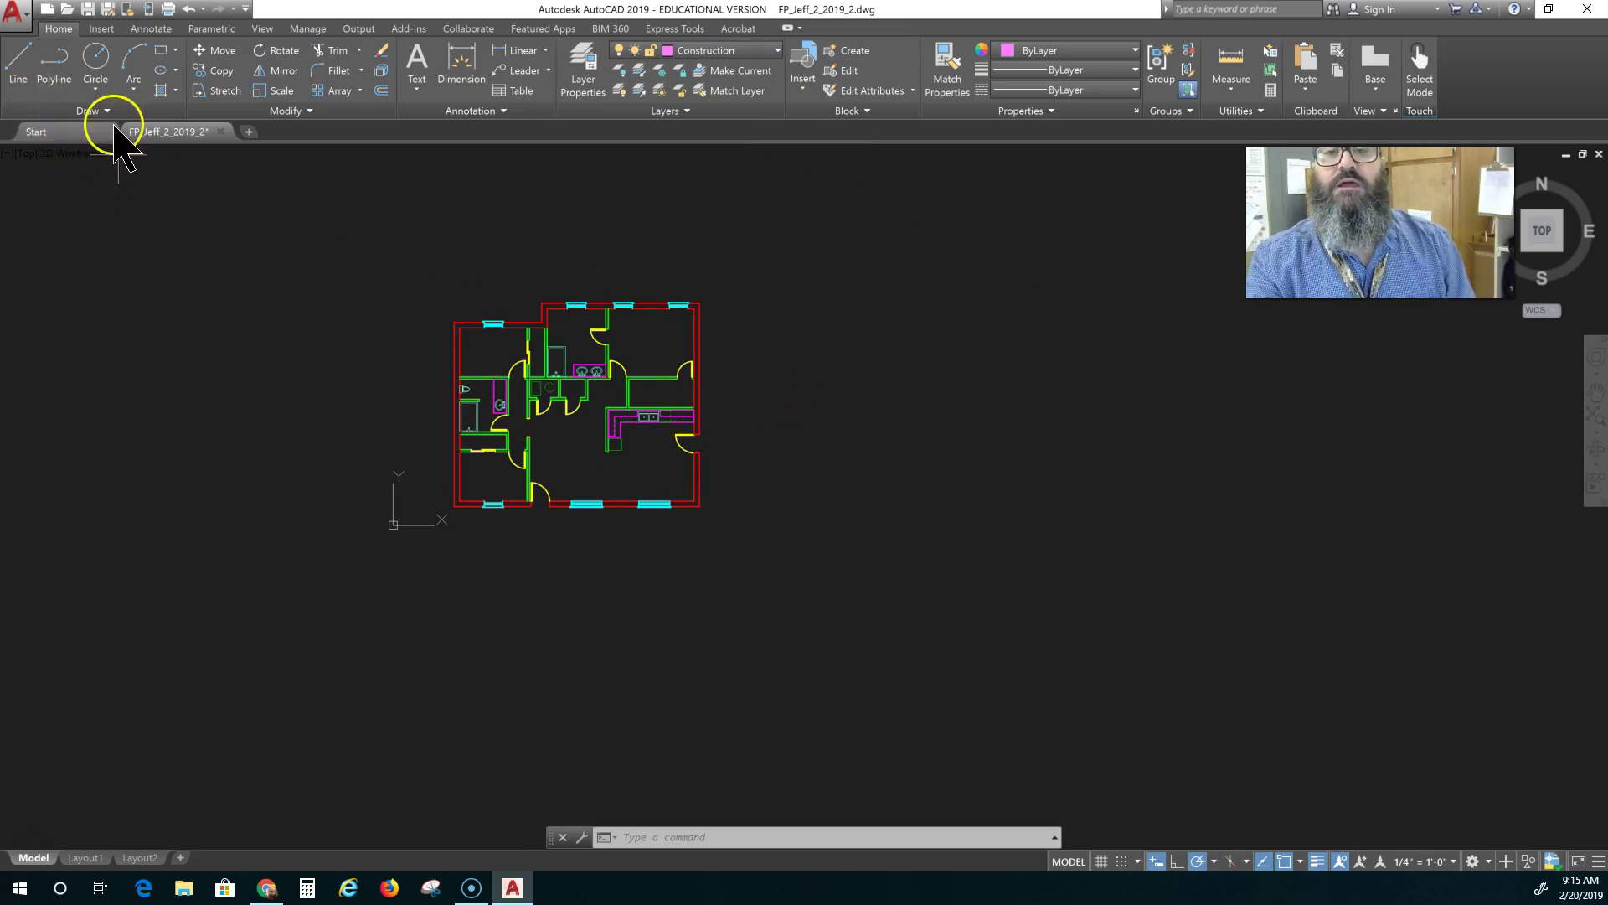
# Start the Construction Line (XLINE) command and frame the floor plan
pyautogui.click(88, 111)
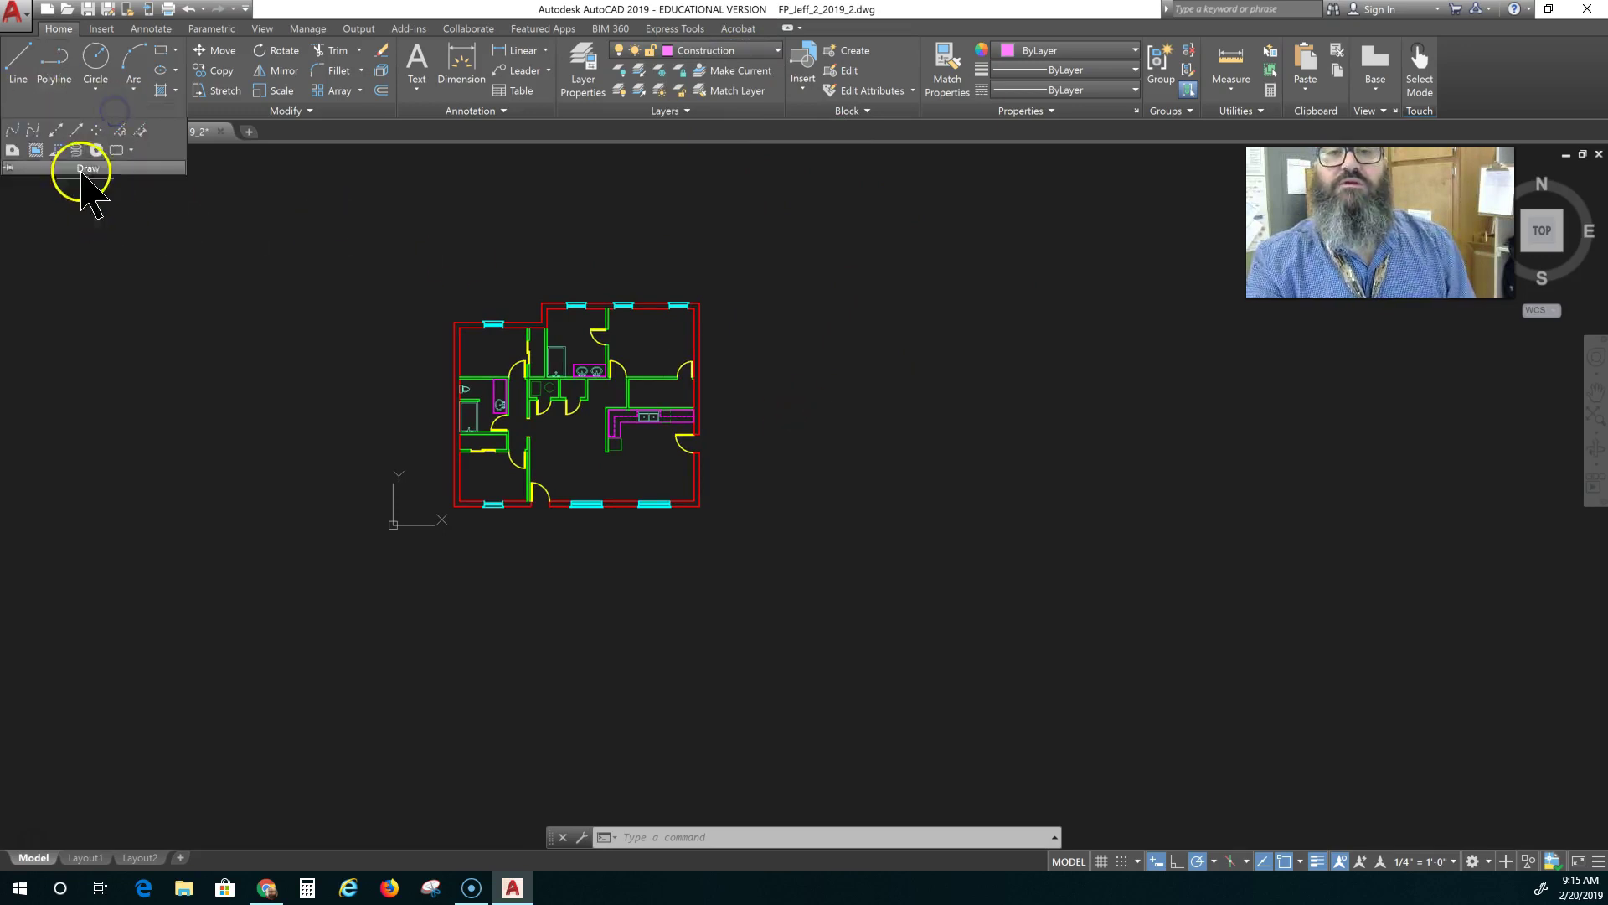
pyautogui.click(57, 130)
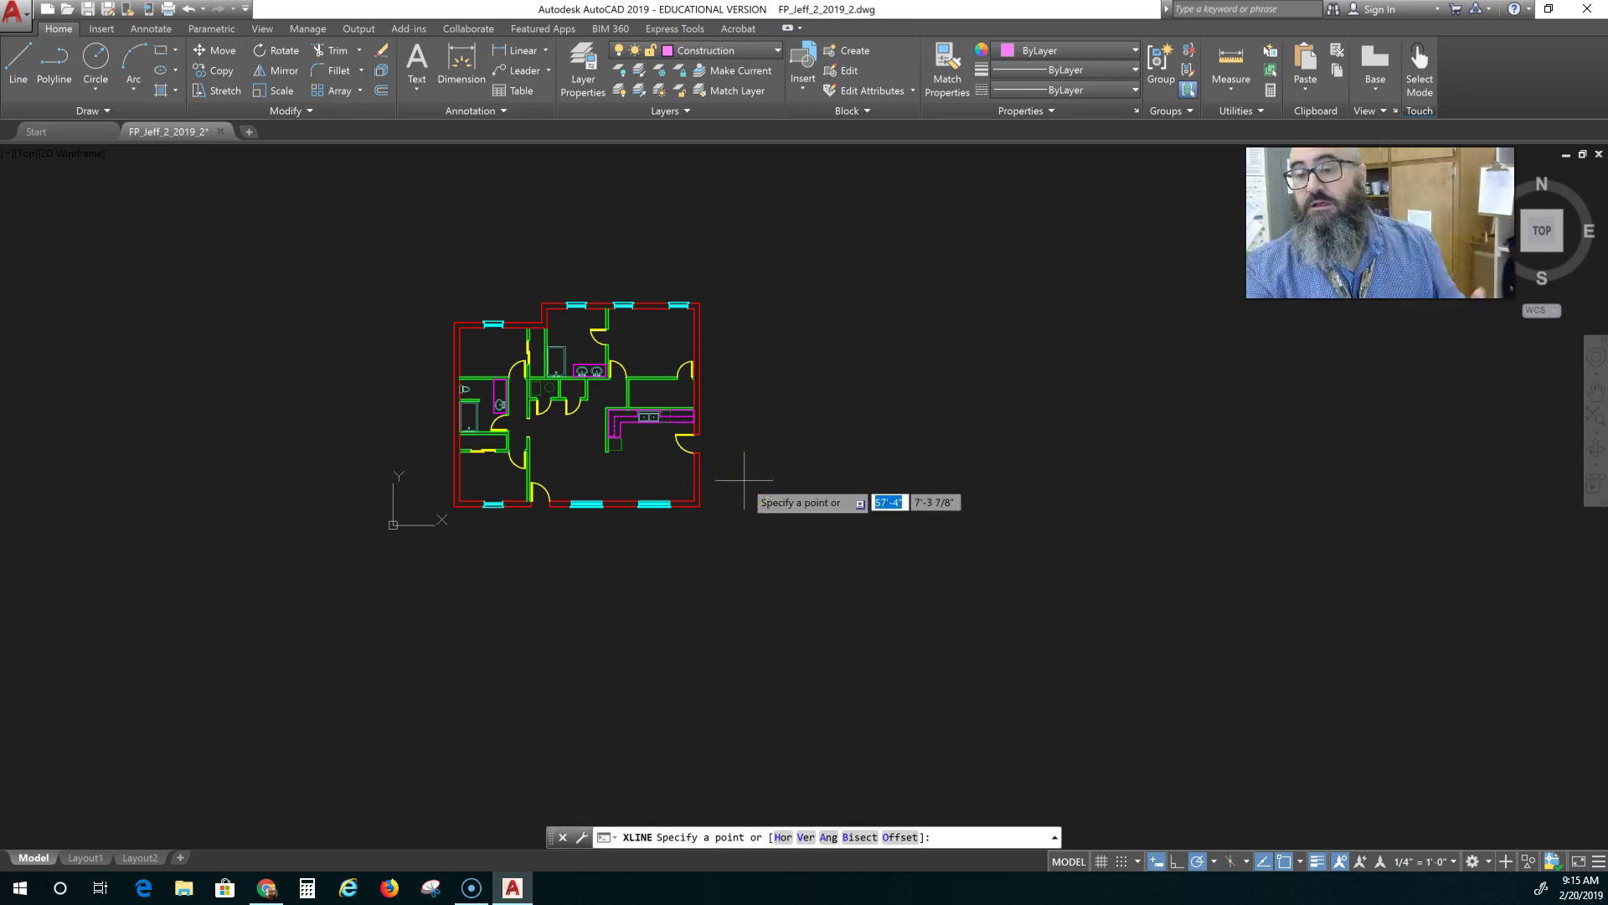
pyautogui.scroll(2, 744, 481)
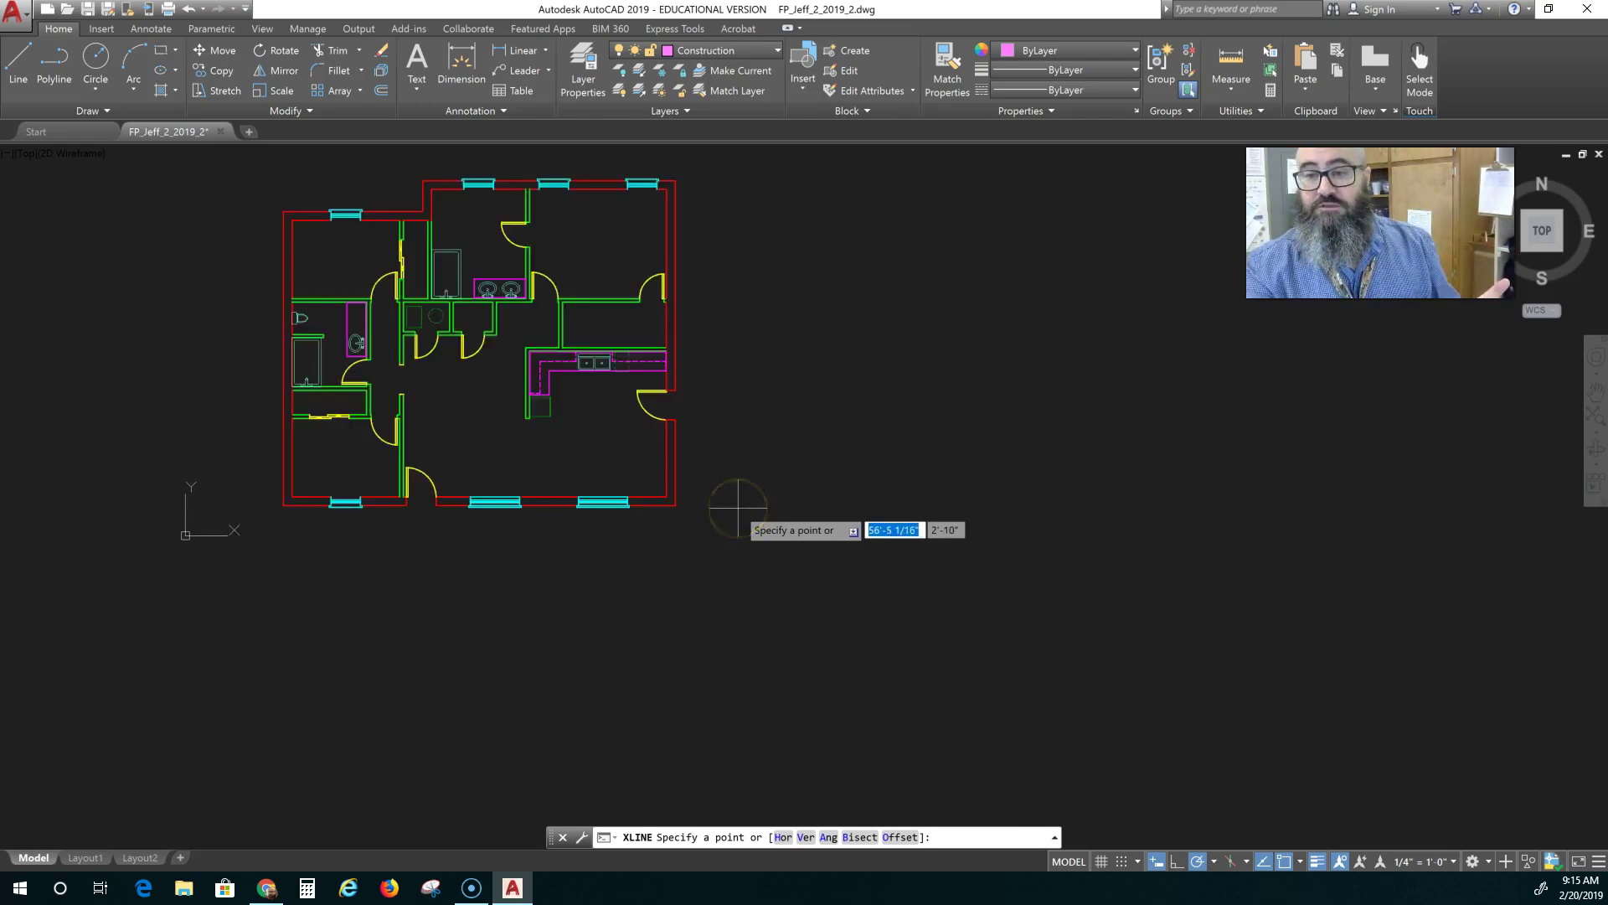
pyautogui.moveTo(737, 503); pyautogui.dragTo(881, 591, button='middle')
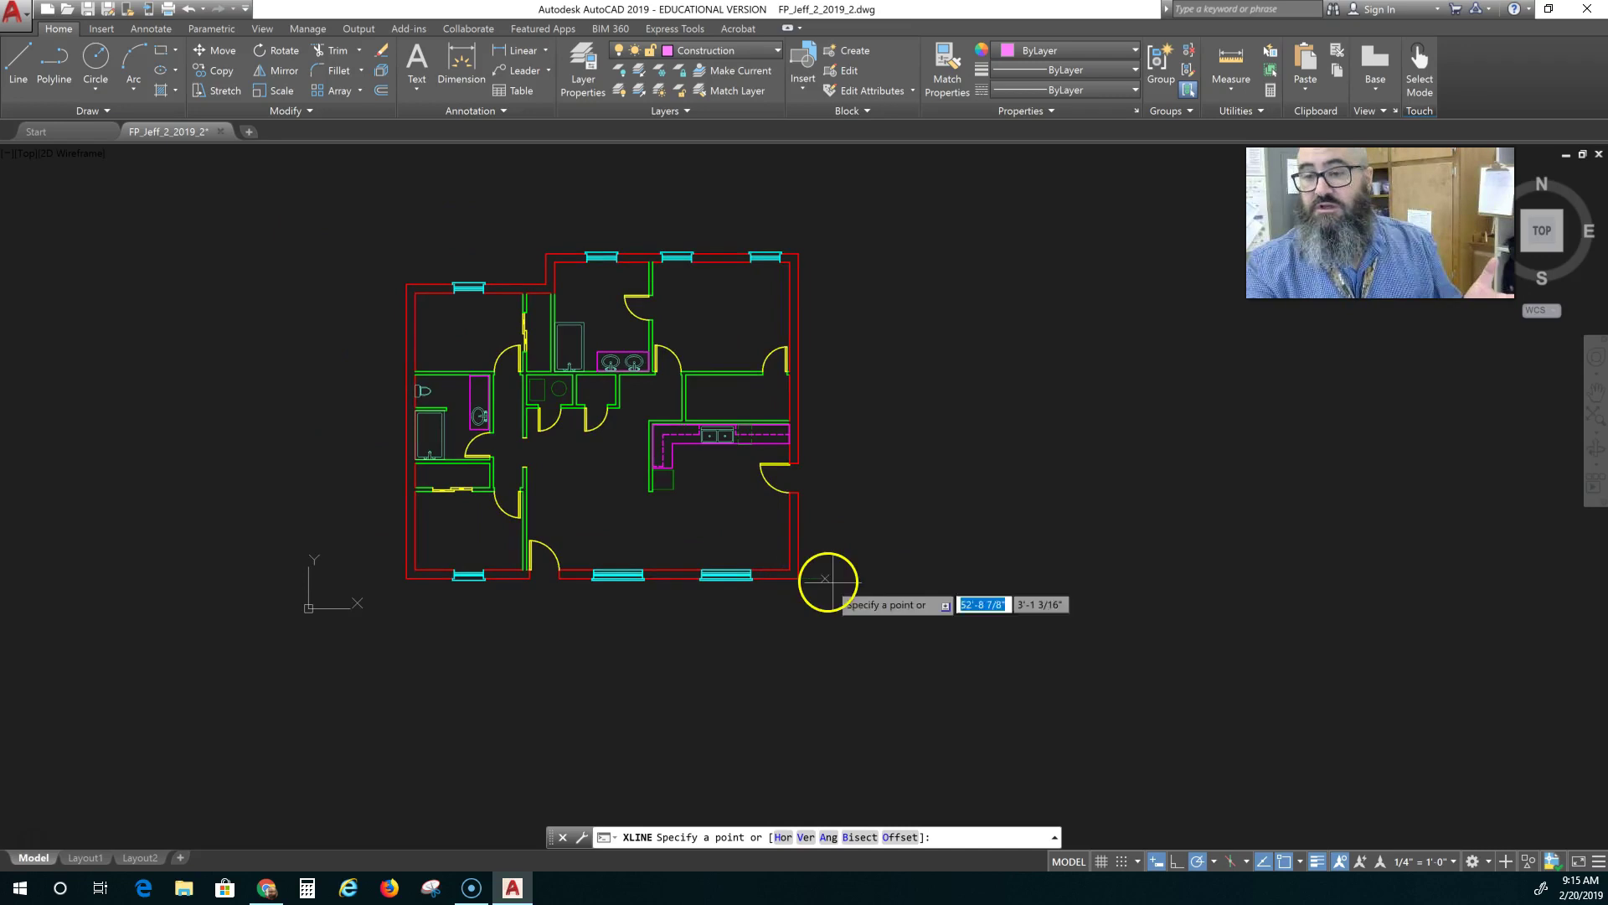
# Draw vertical construction lines through the right wall corner and the first window corner
pyautogui.click(797, 577)
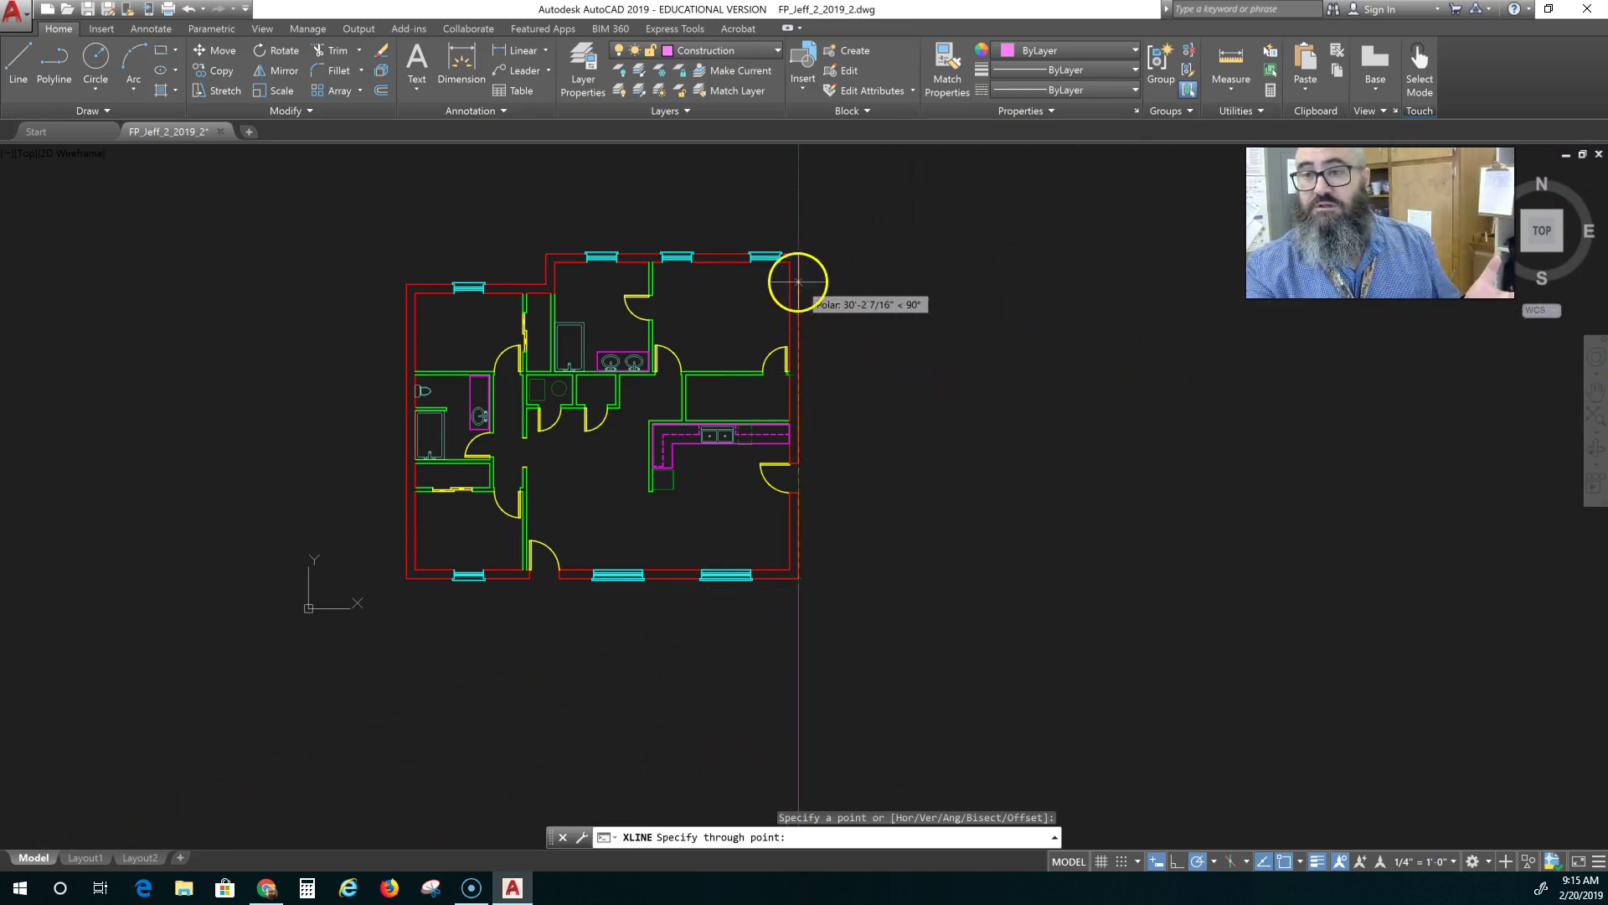
pyautogui.click(797, 232)
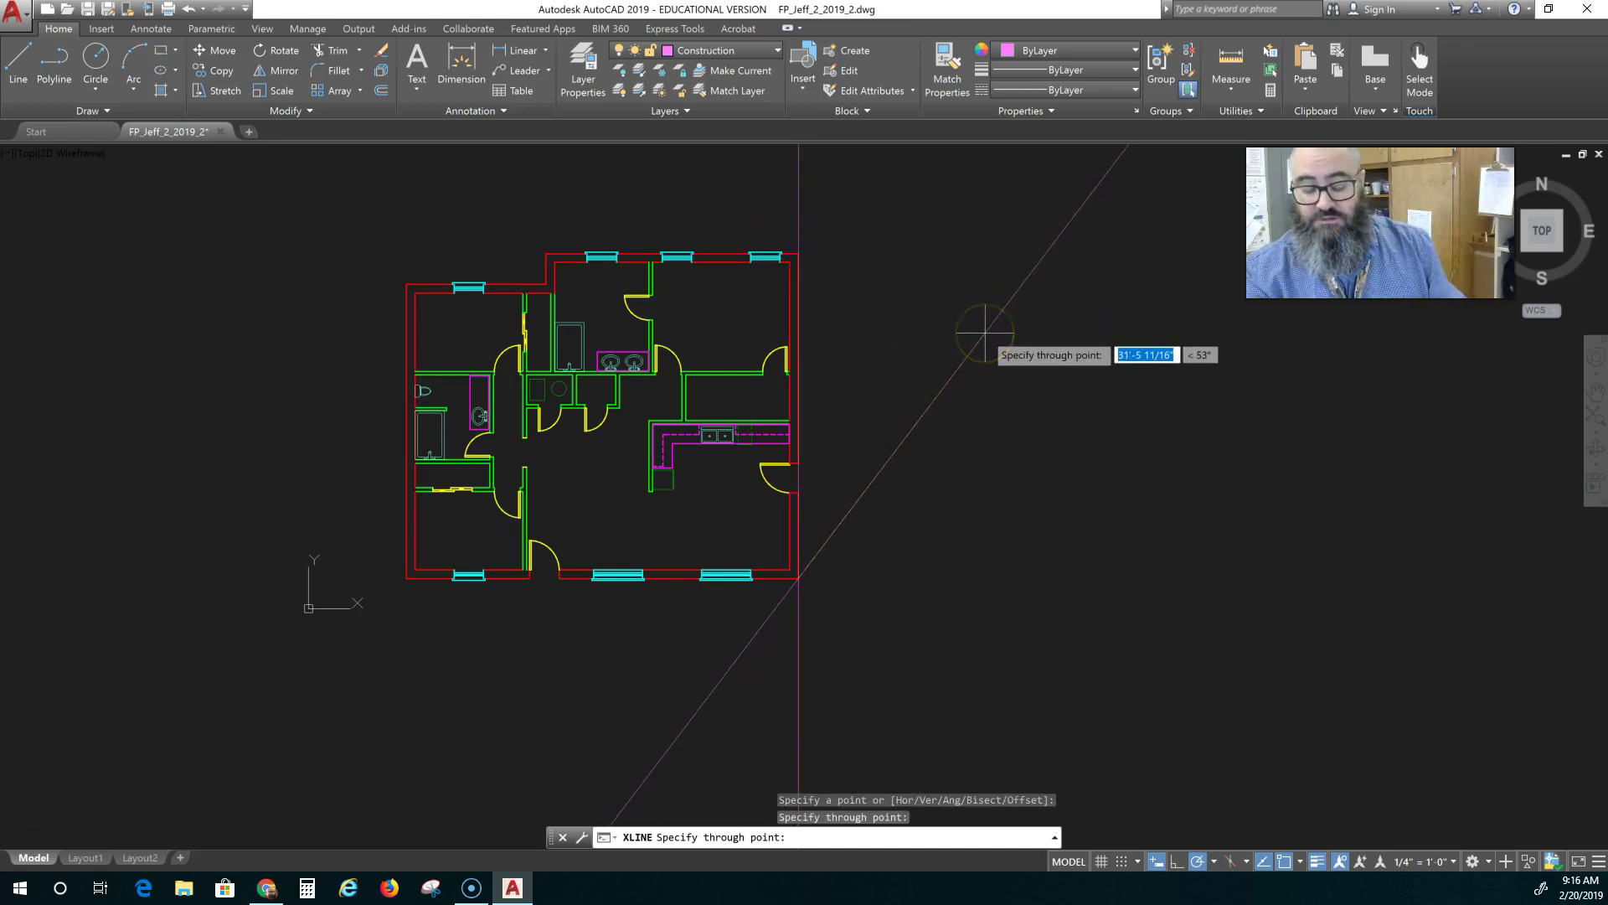
pyautogui.press('Return')
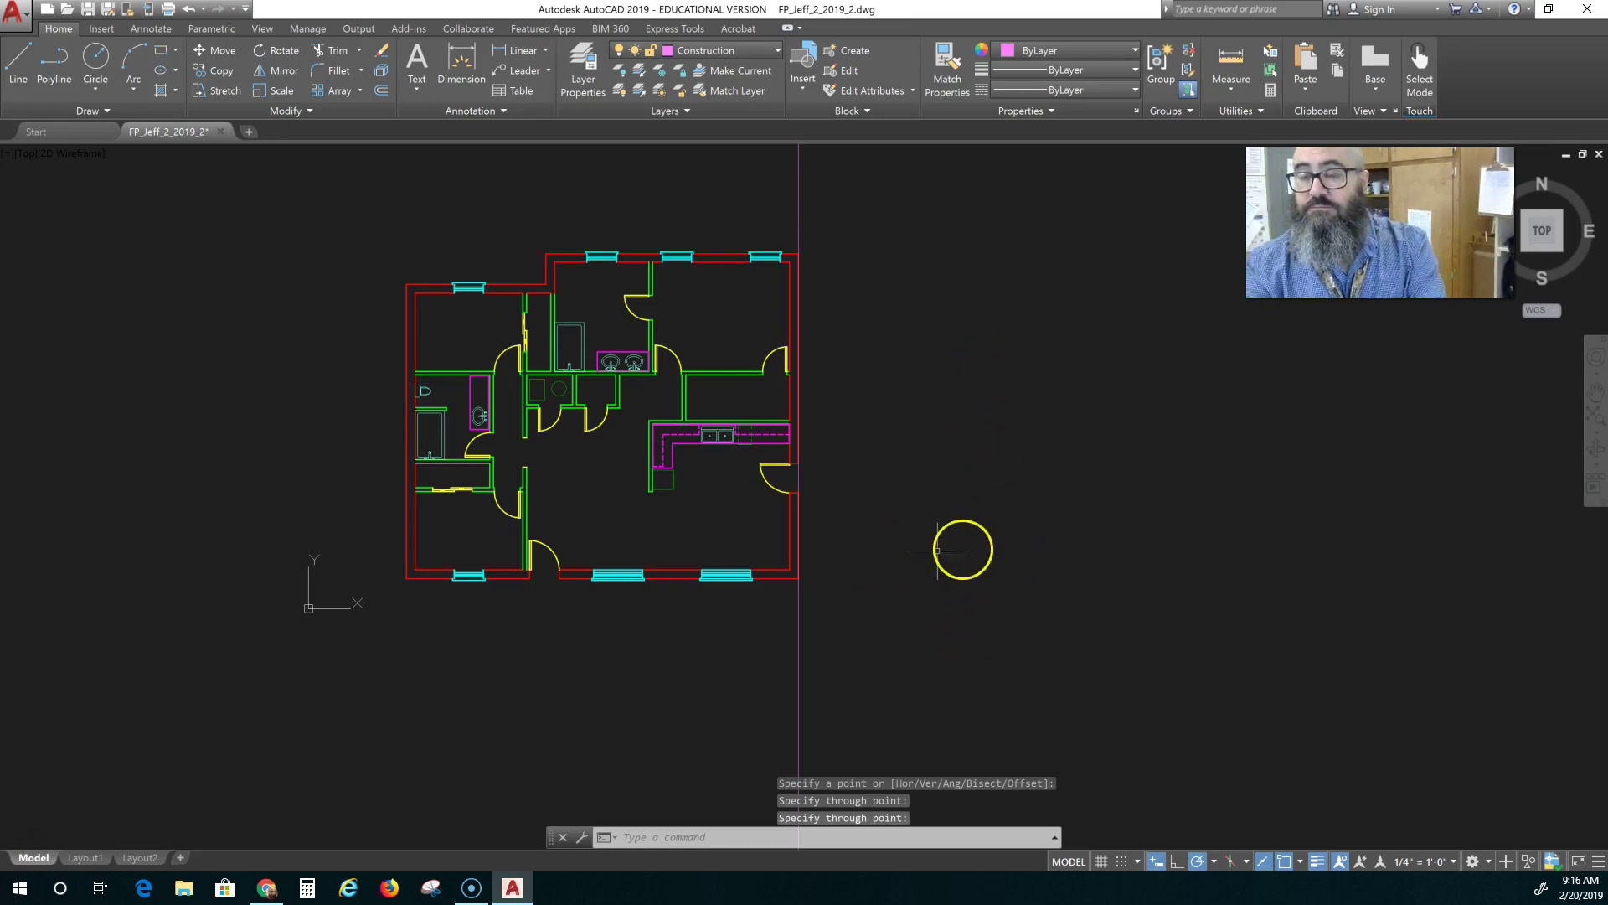
pyautogui.press('Return')
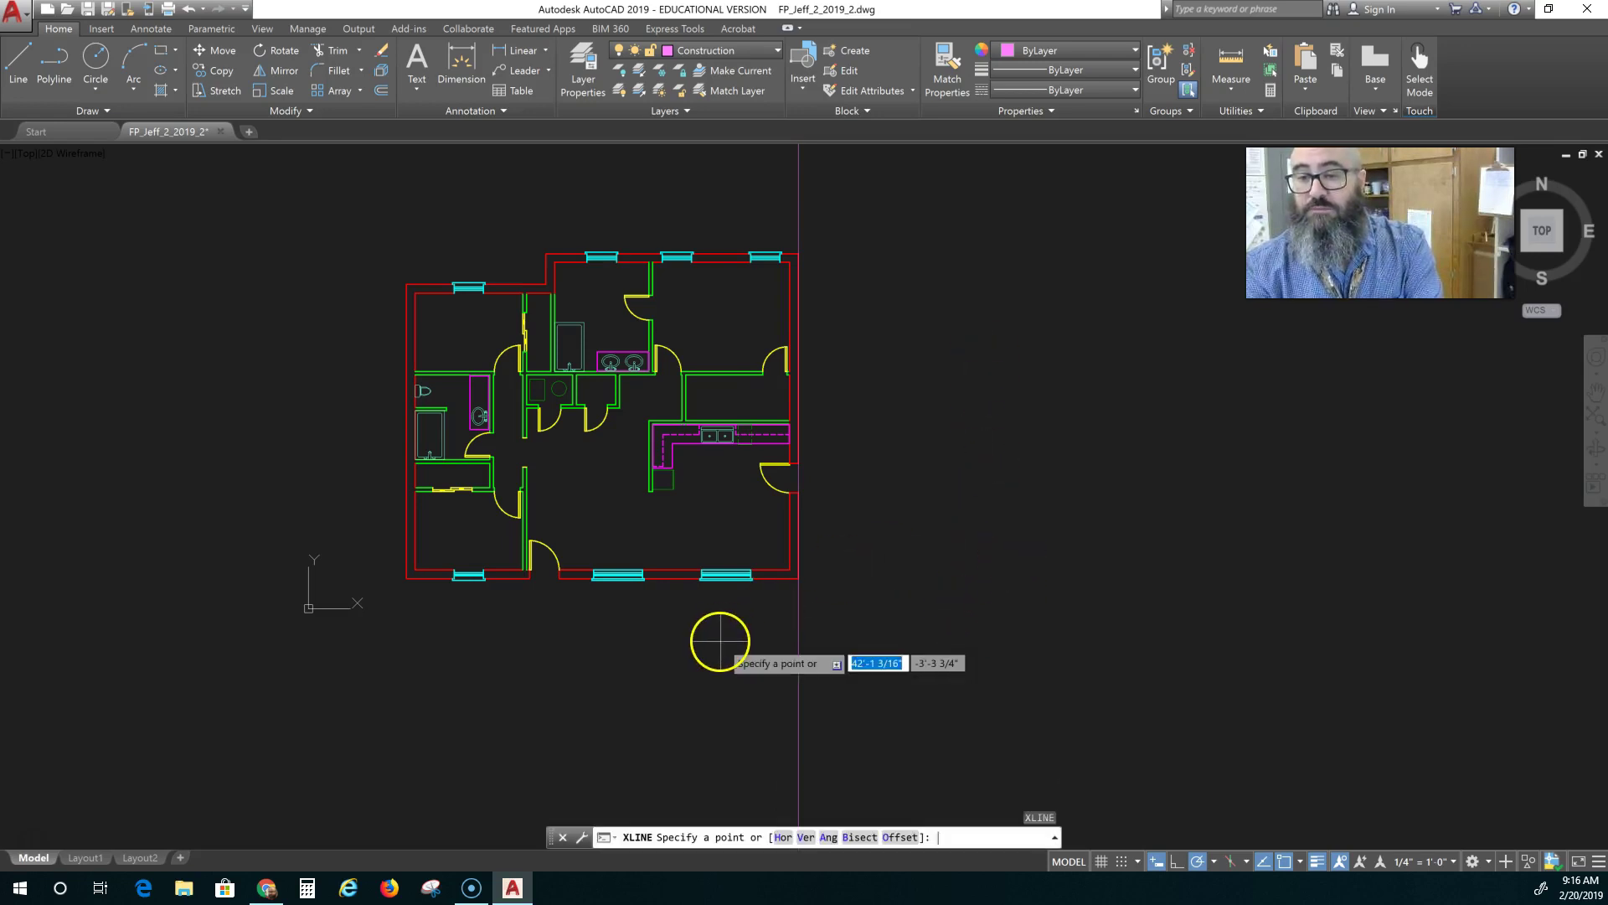
pyautogui.scroll(4, 736, 652)
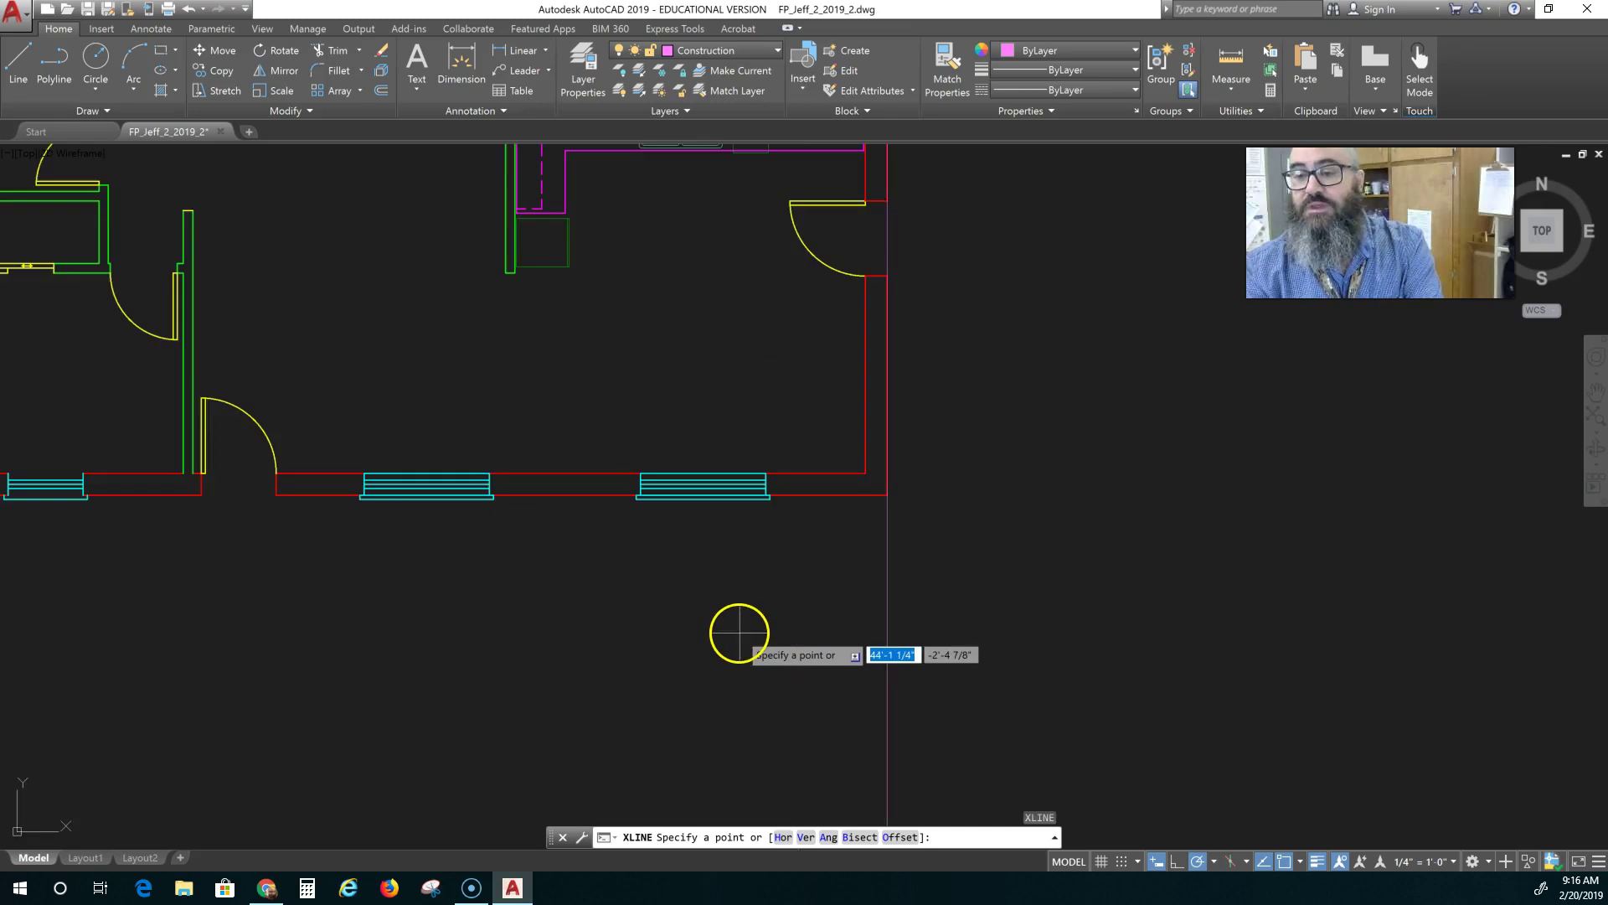
pyautogui.click(770, 494)
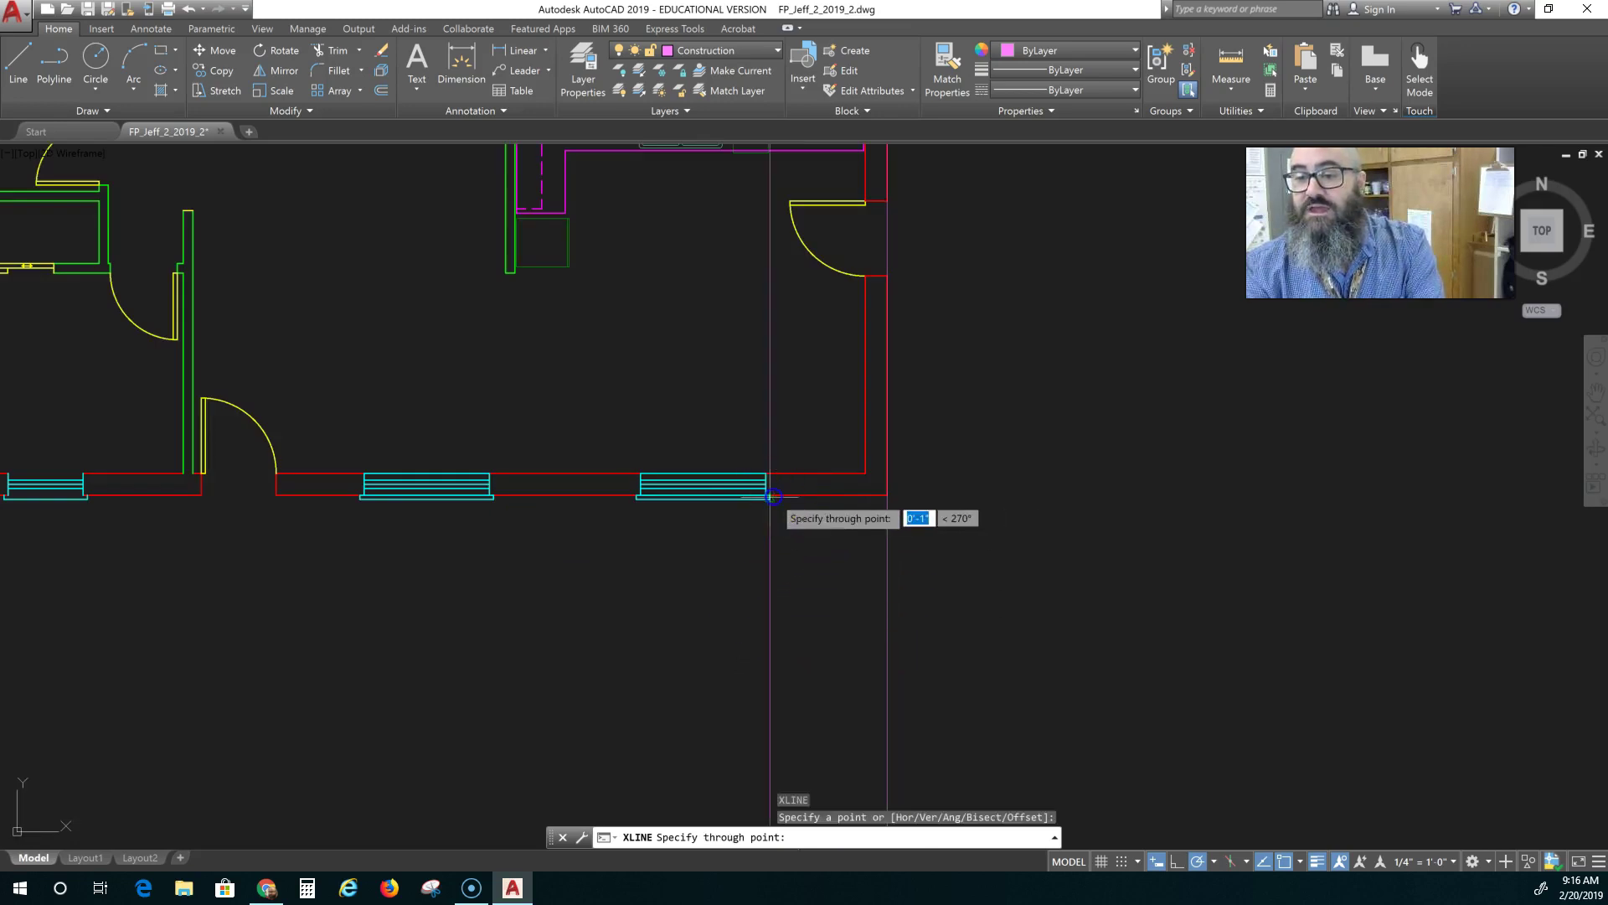
pyautogui.click(770, 376)
pyautogui.press('Return')
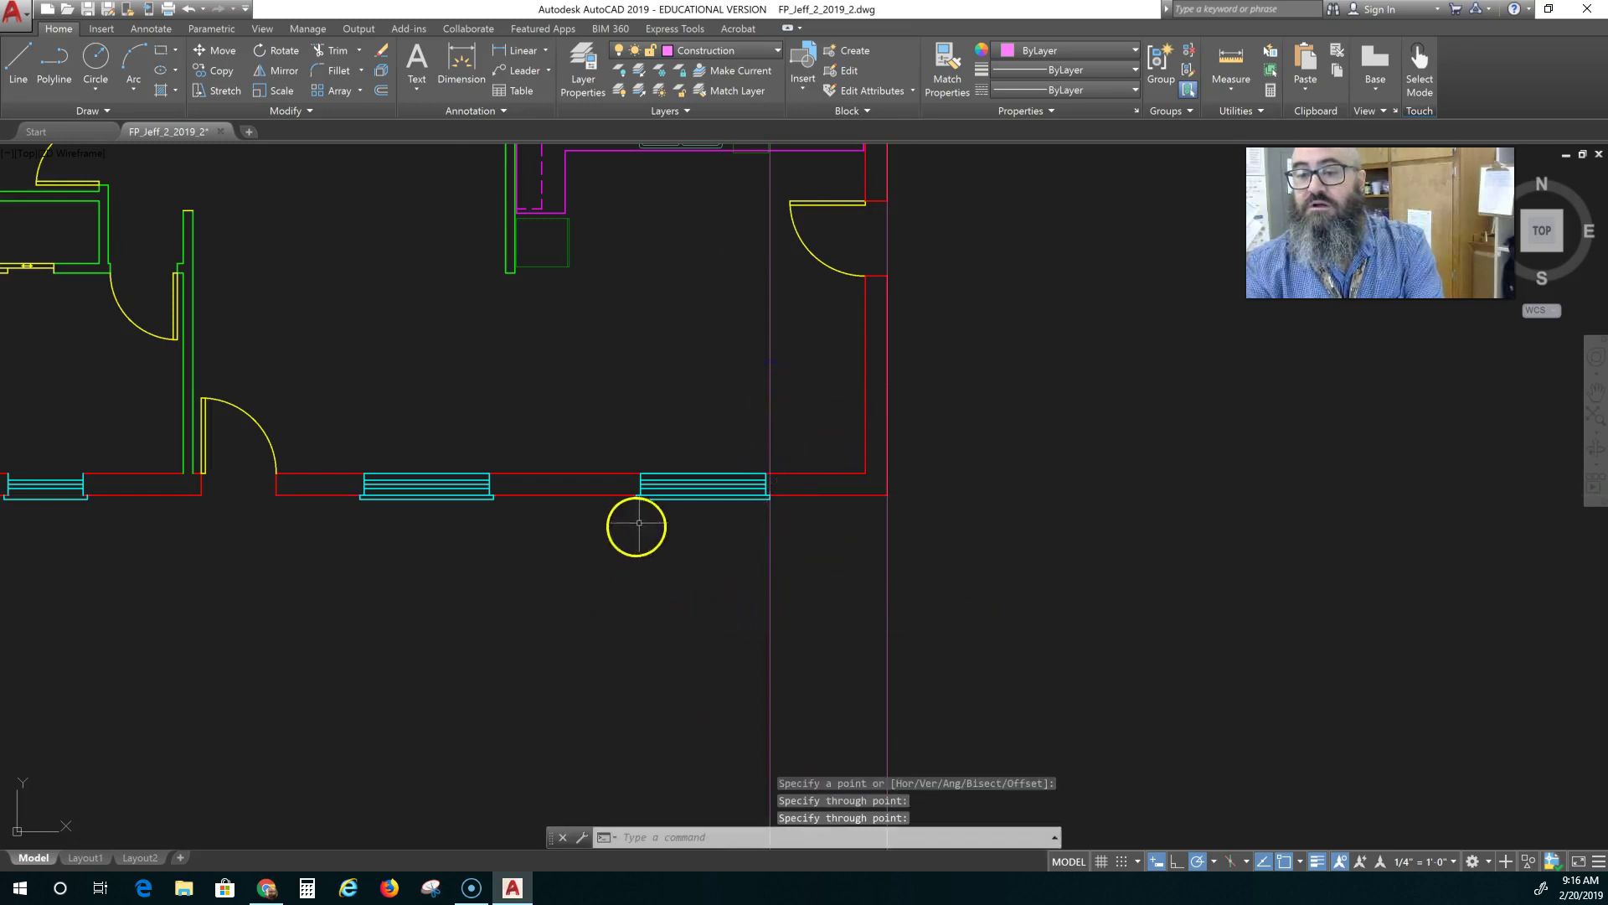
pyautogui.press('Return')
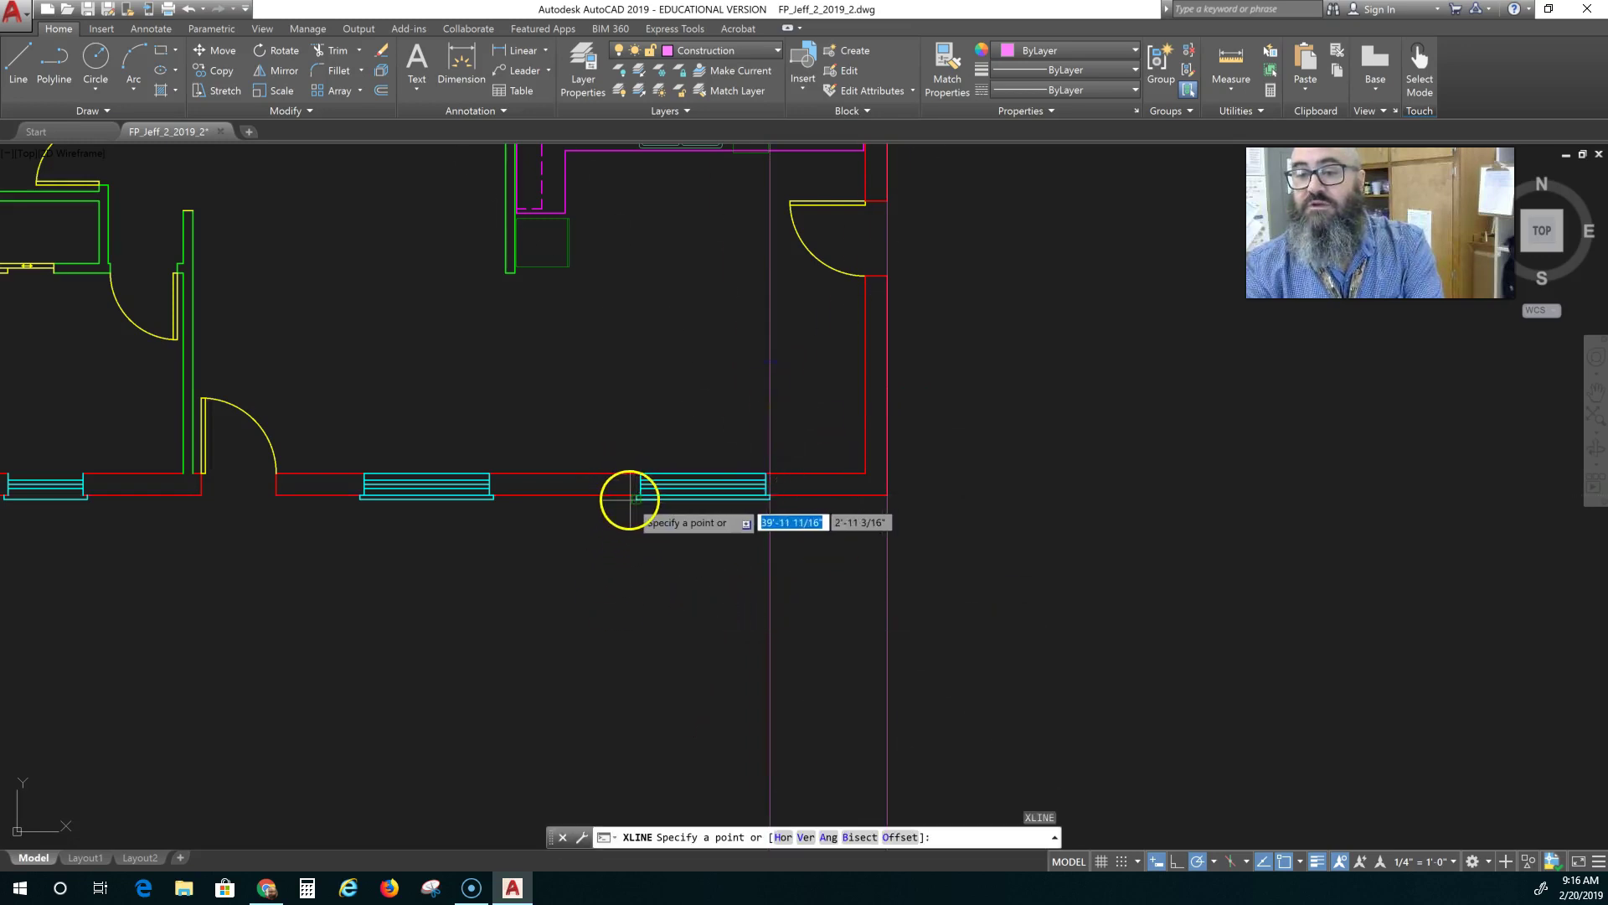
# Add a construction line at the next window corner, then delete the stray slanted one
pyautogui.click(629, 499)
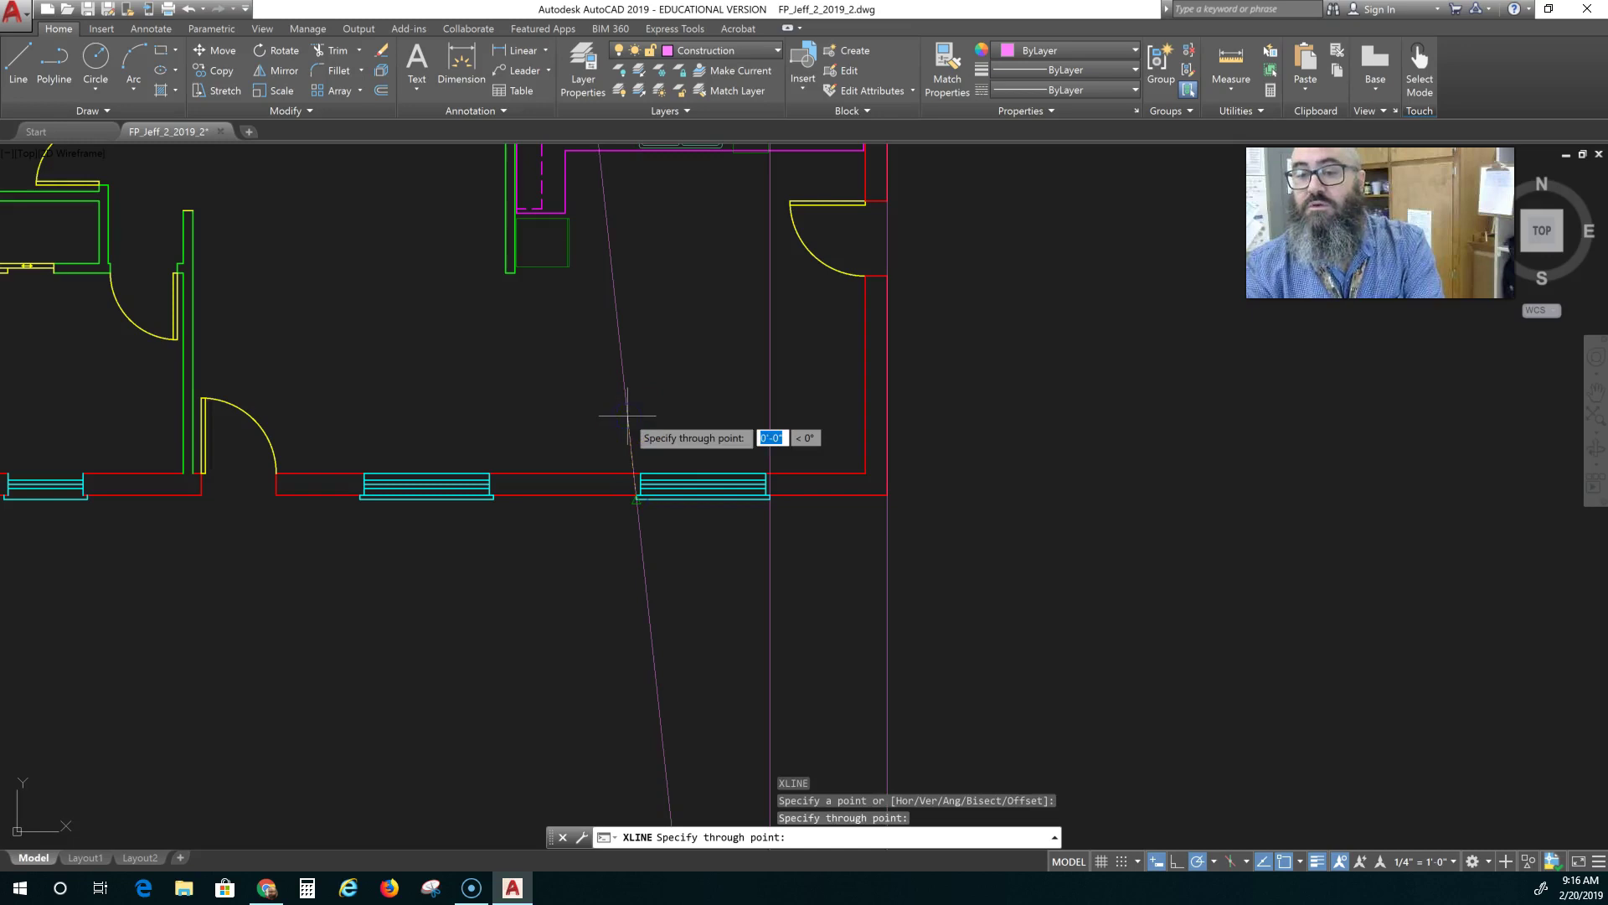
pyautogui.click(636, 445)
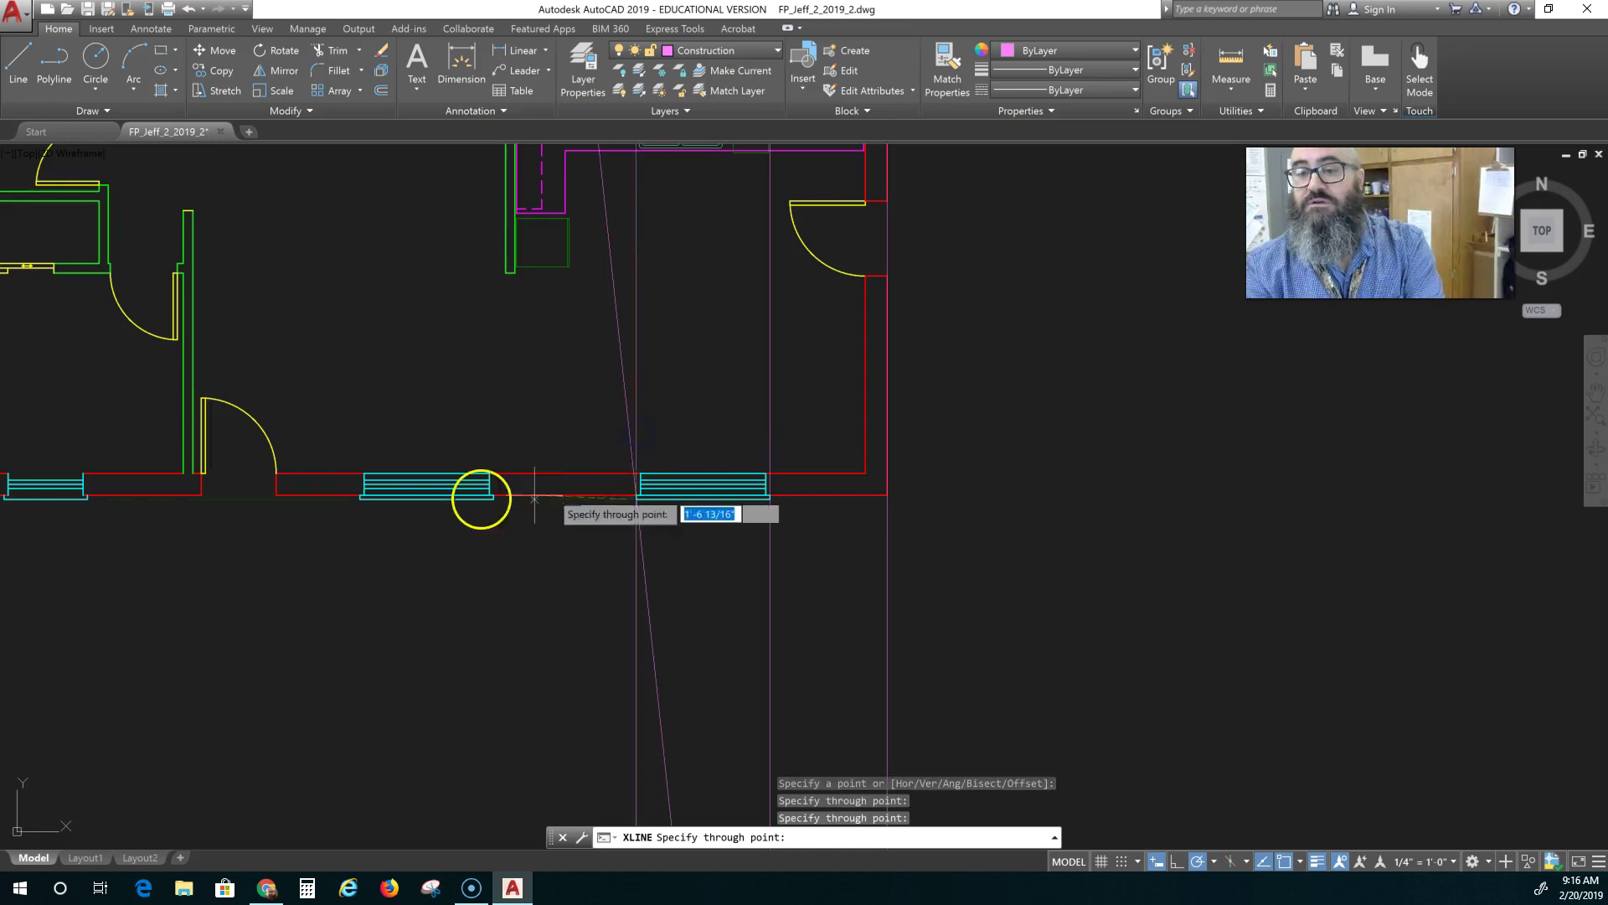
pyautogui.press('Escape')
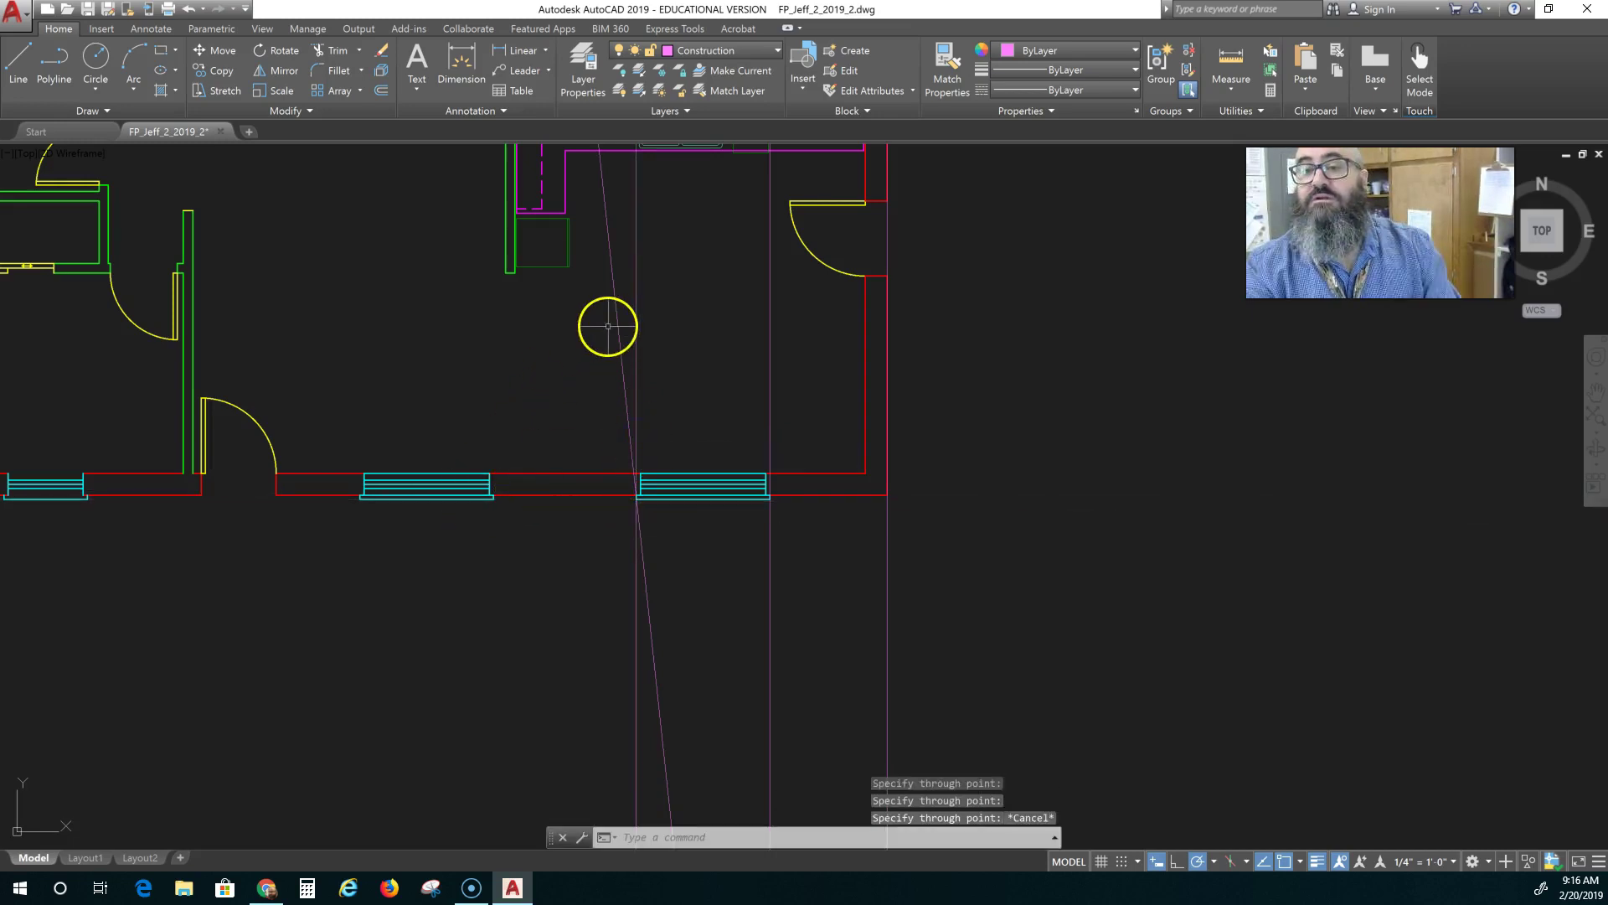
pyautogui.click(618, 317)
pyautogui.press('Delete')
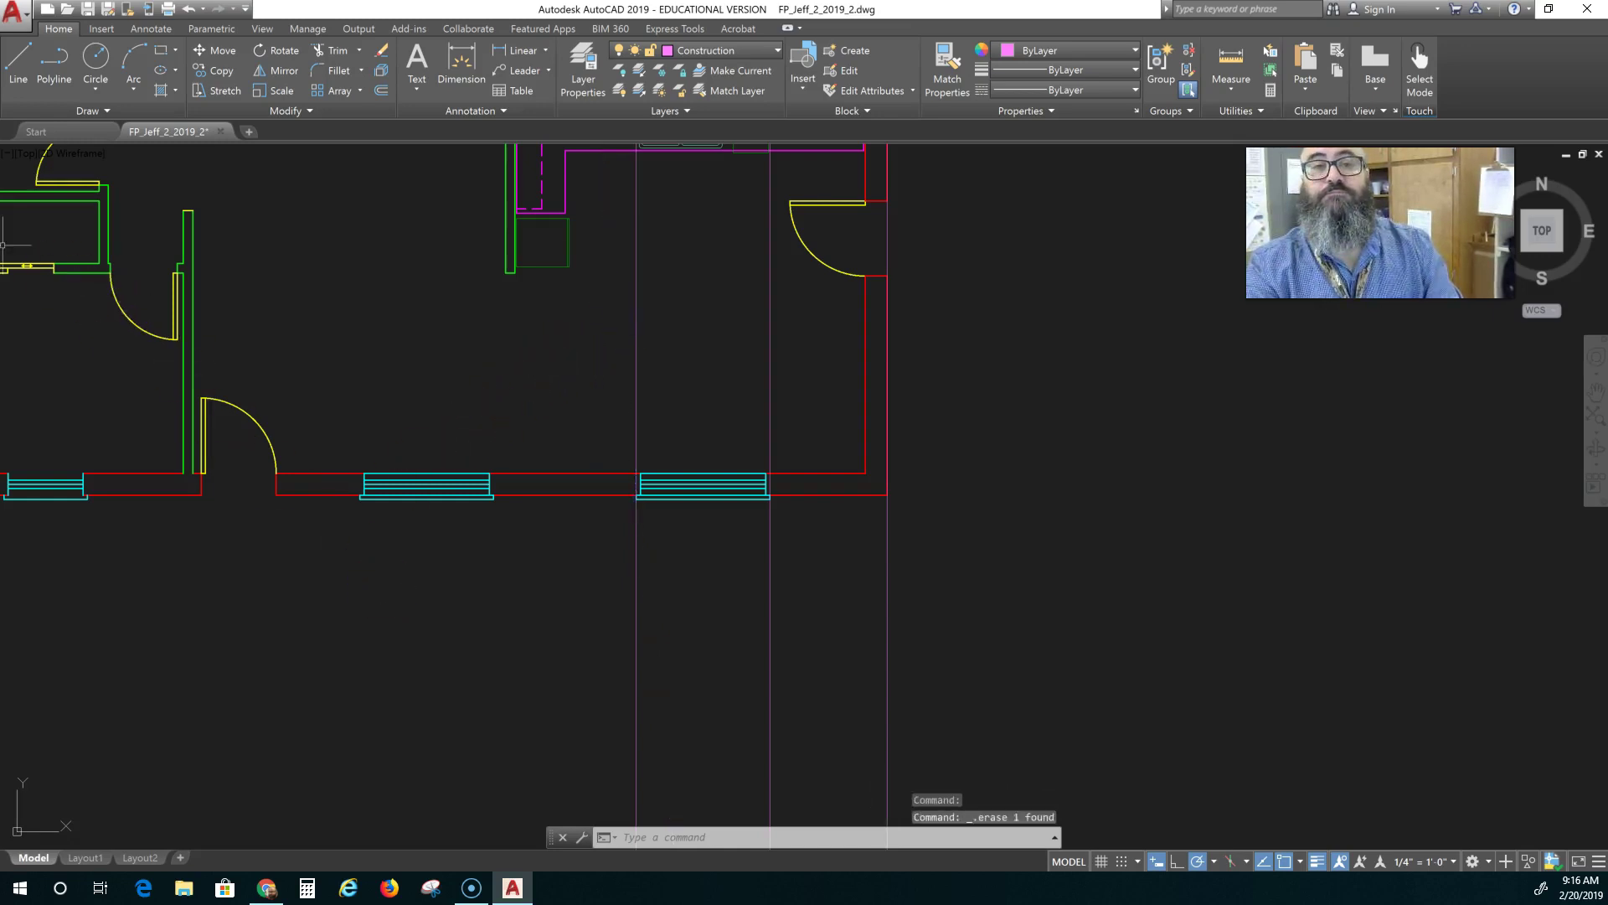
# Draw vertical construction lines through the window's right and left corners
pyautogui.click(97, 111)
pyautogui.click(55, 129)
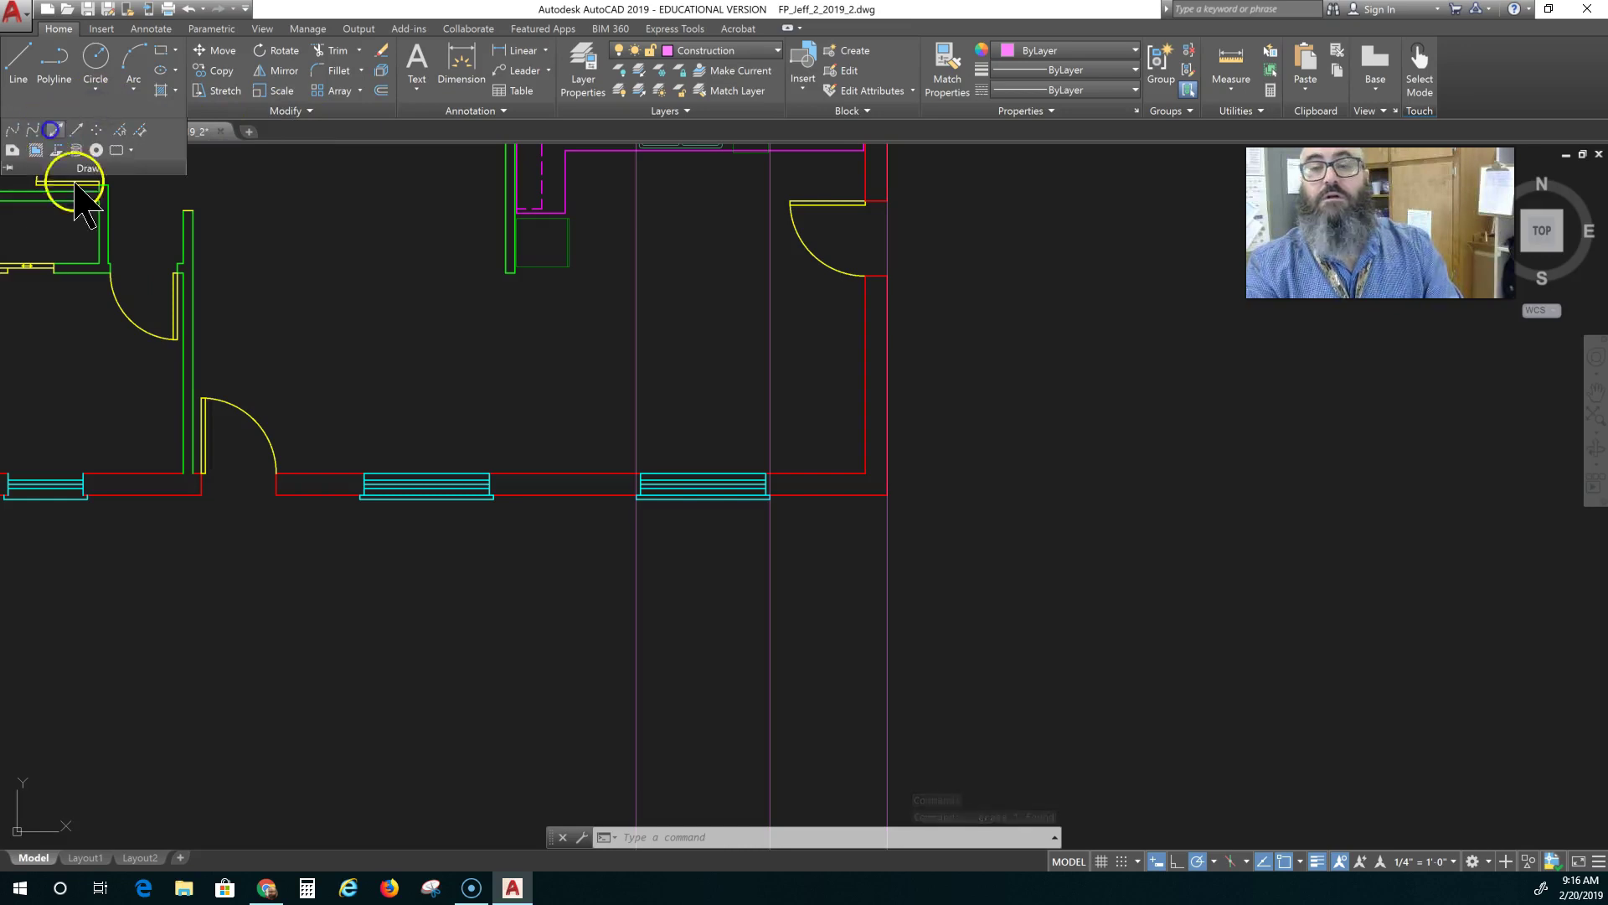
pyautogui.click(494, 500)
pyautogui.click(492, 463)
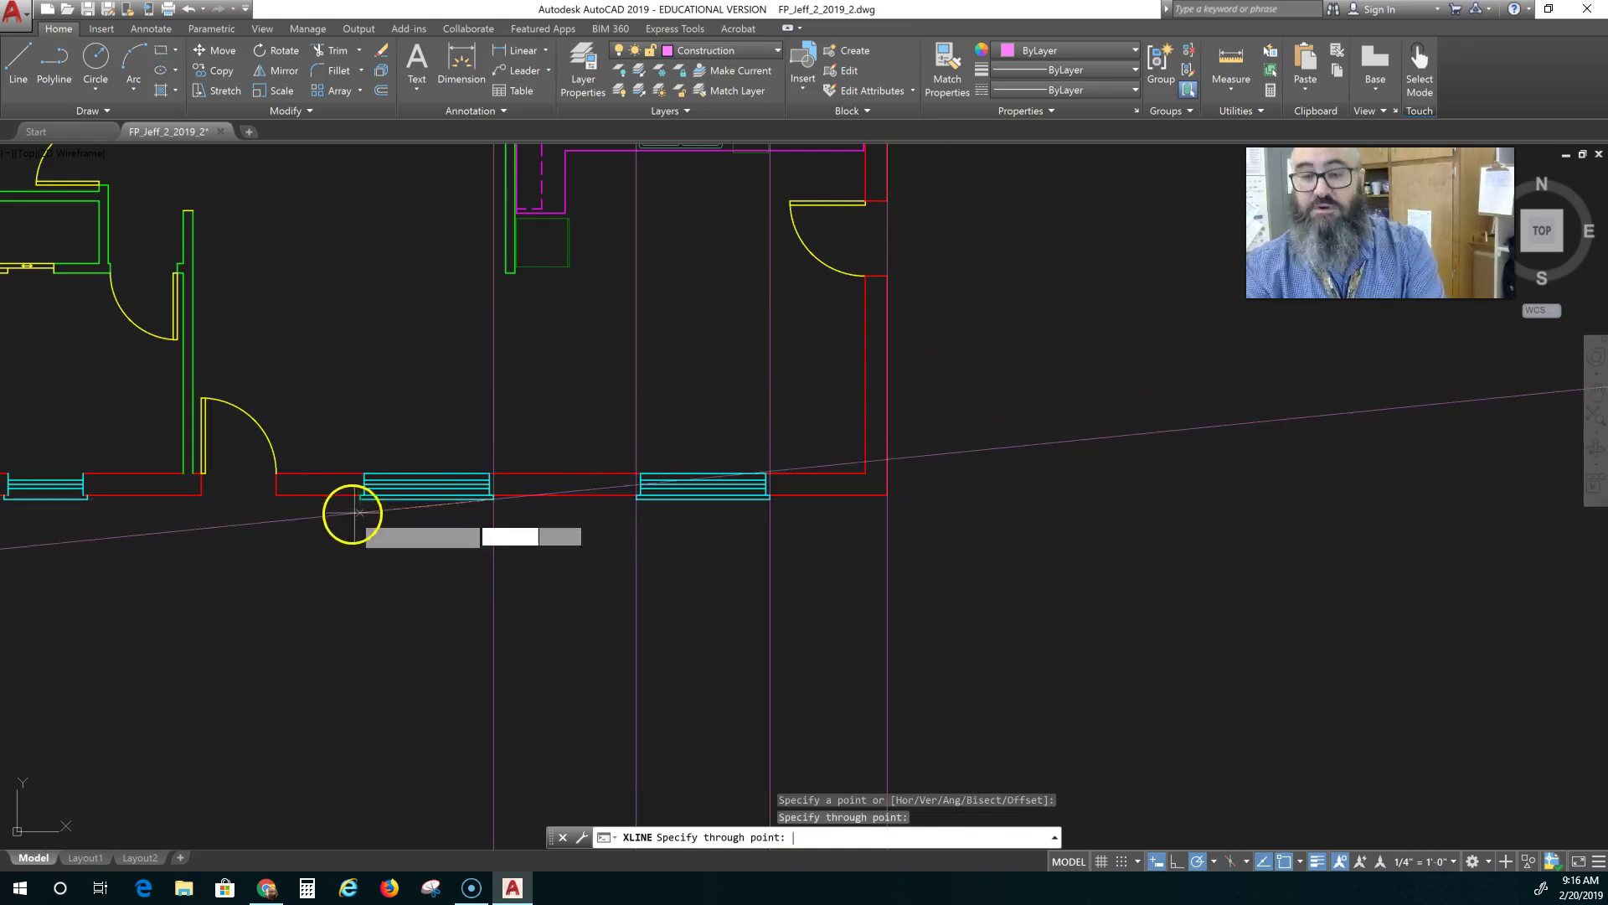
pyautogui.press('Return')
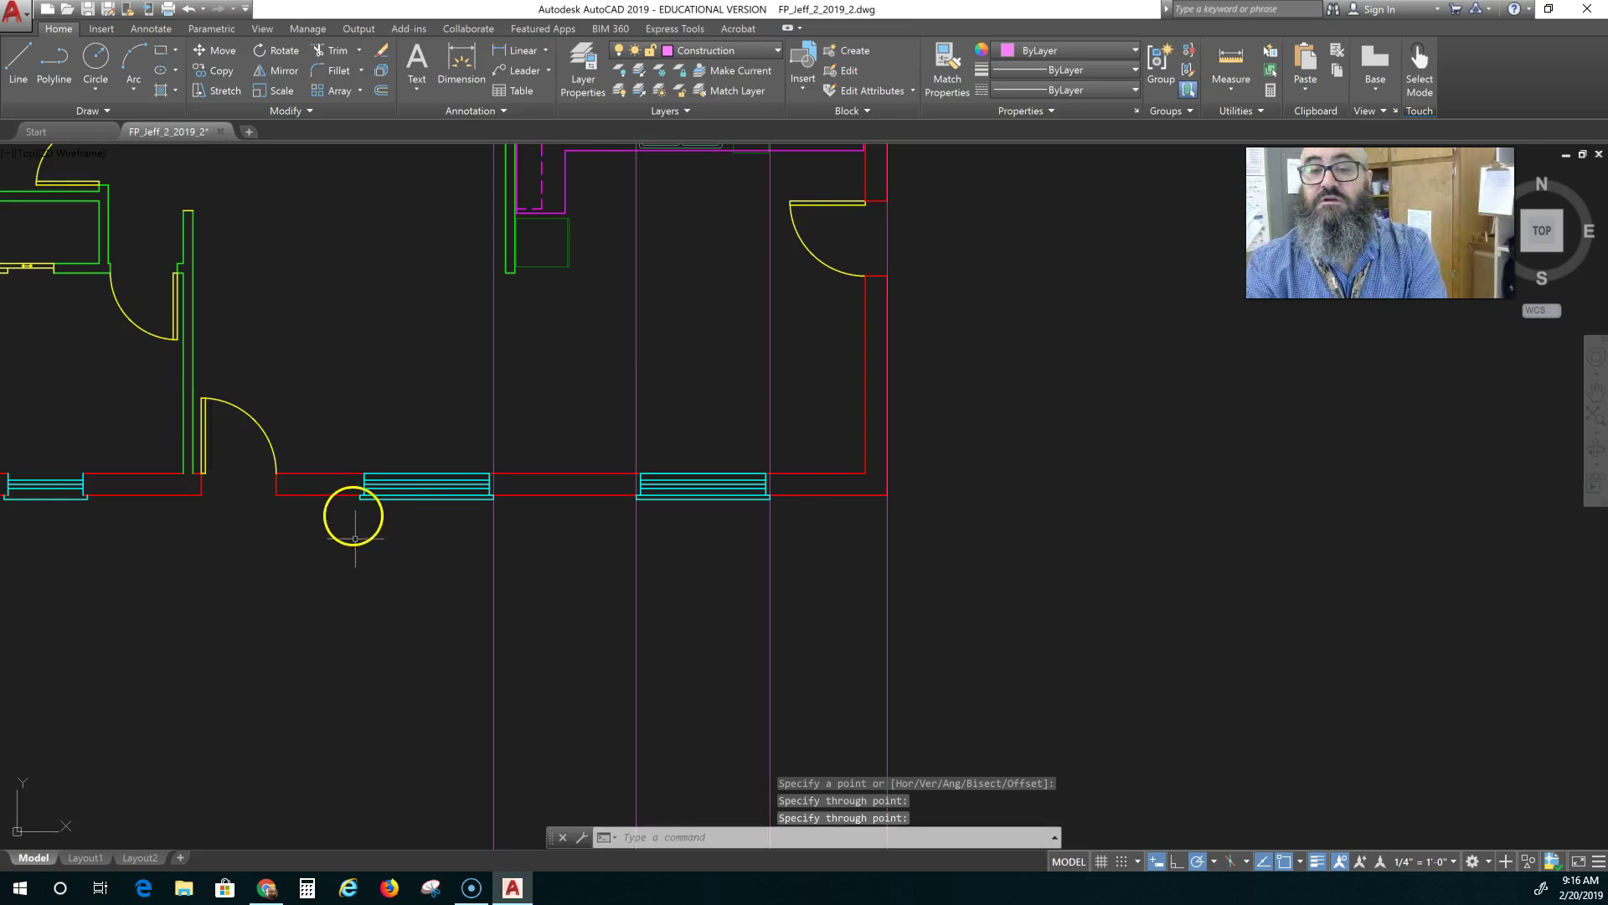
pyautogui.press('Return')
pyautogui.click(361, 495)
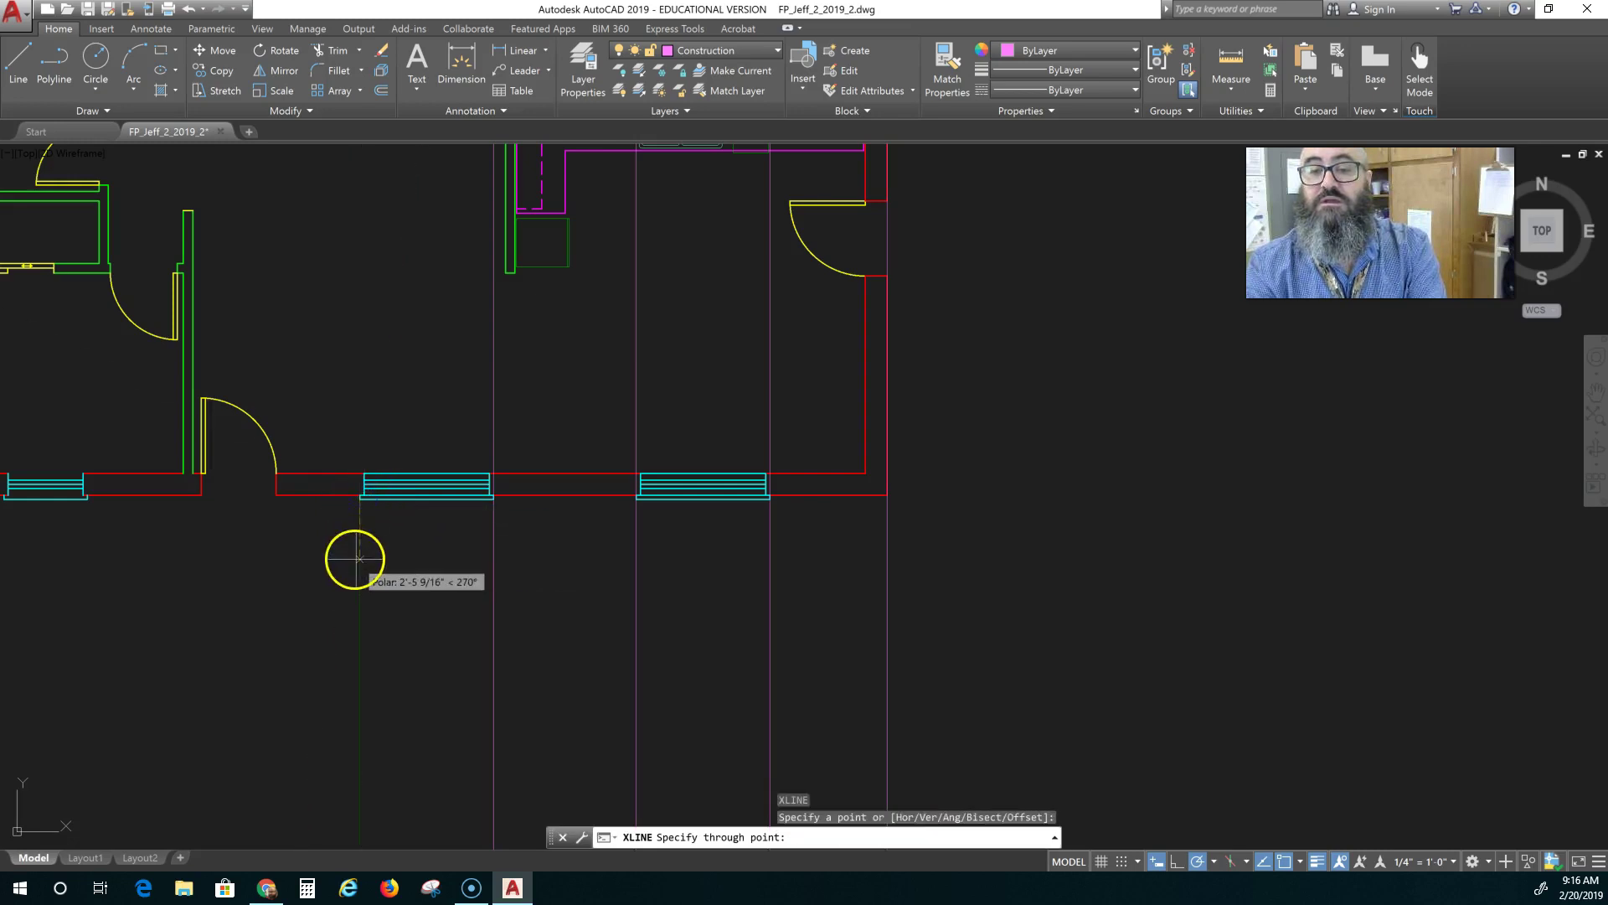
pyautogui.click(352, 557)
pyautogui.press('Return')
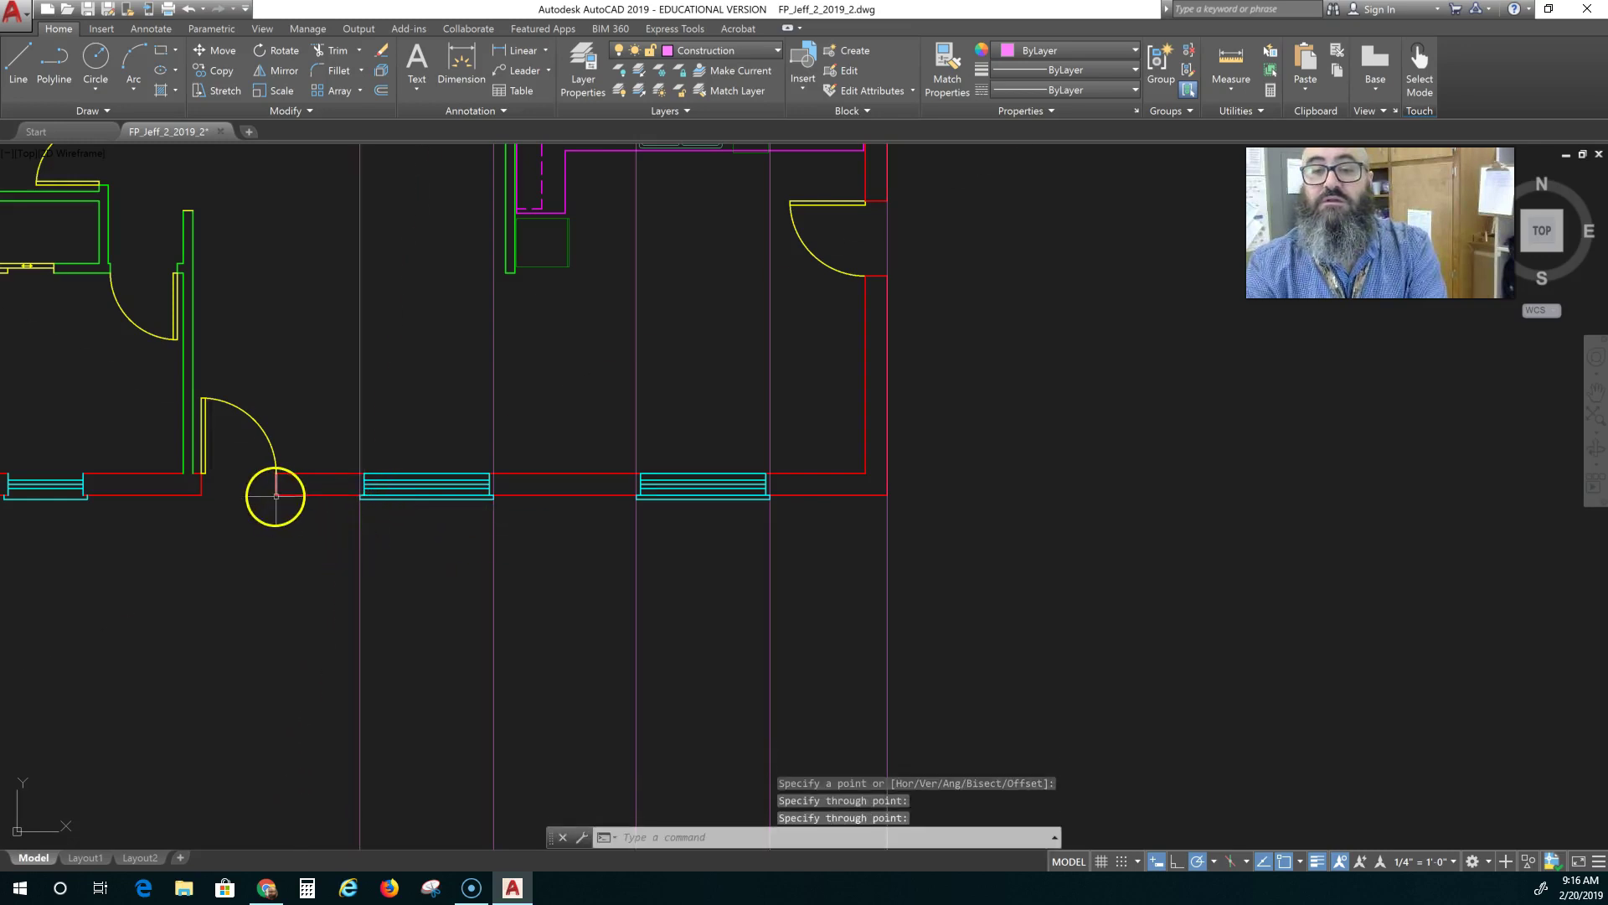
pyautogui.press('Return')
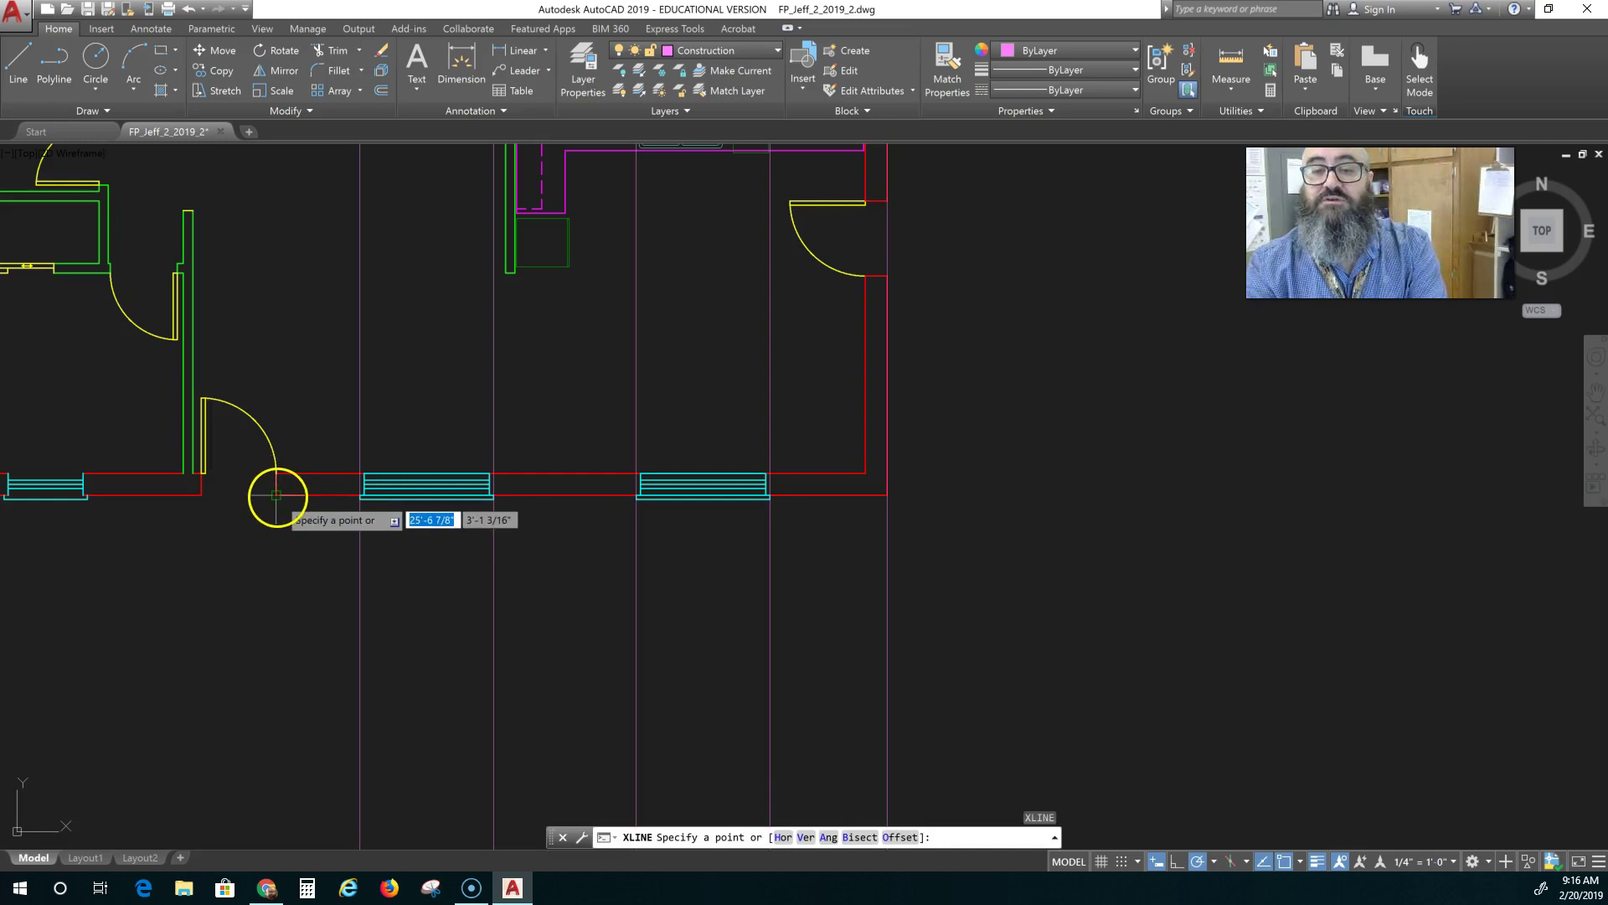
# Draw vertical construction lines through both corners of the door opening
pyautogui.click(277, 496)
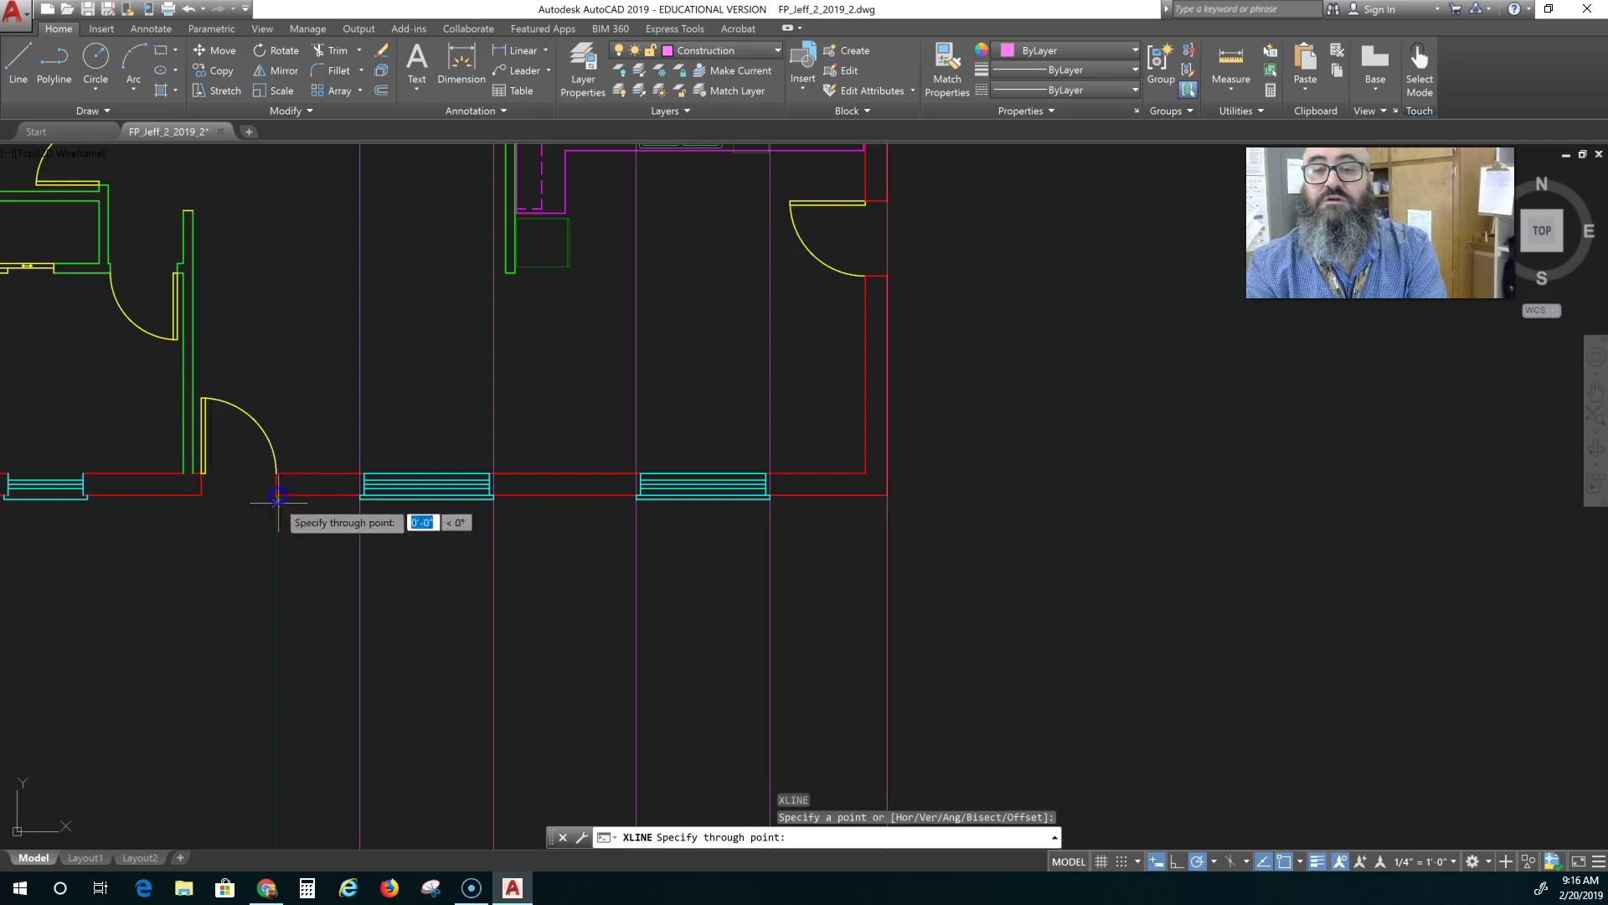
pyautogui.press('Return')
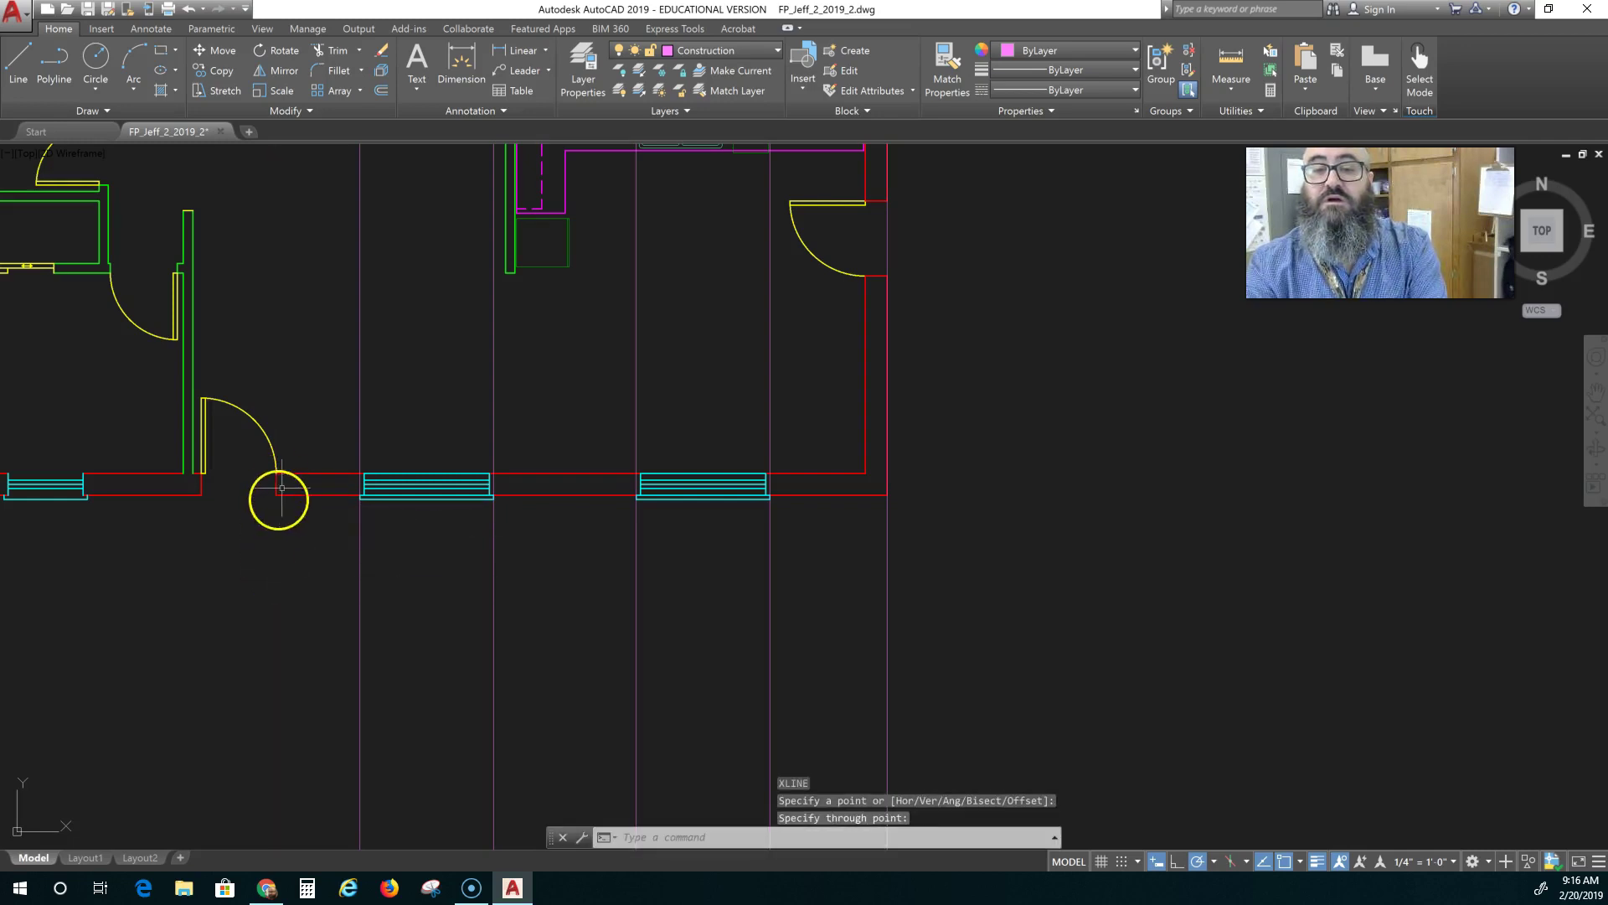
pyautogui.press('Return')
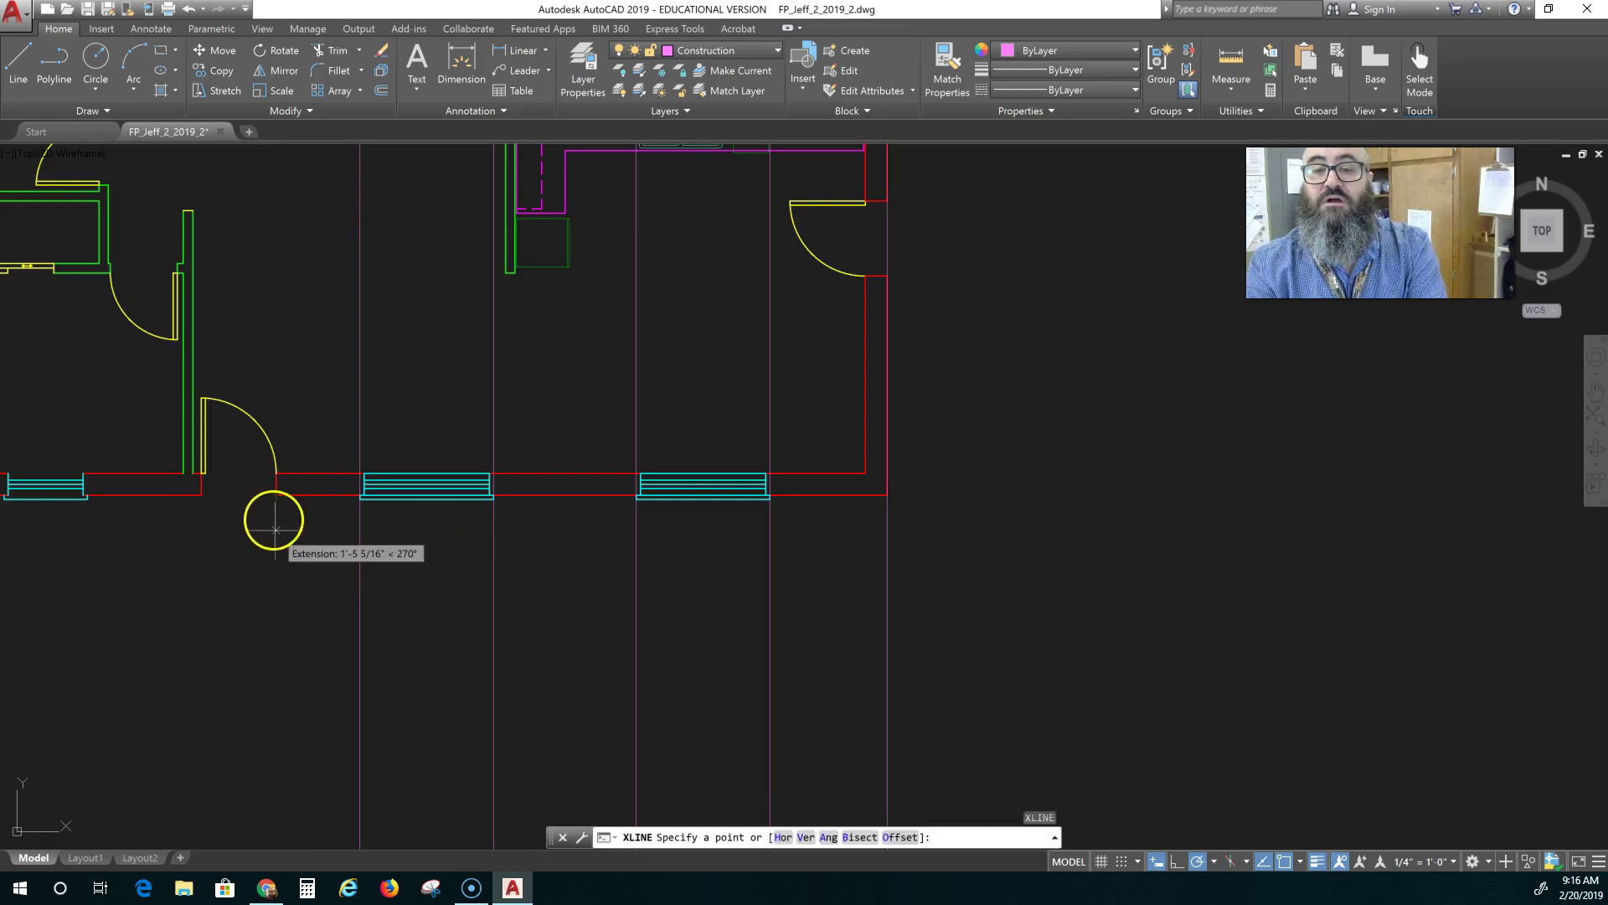
pyautogui.click(276, 496)
pyautogui.click(275, 557)
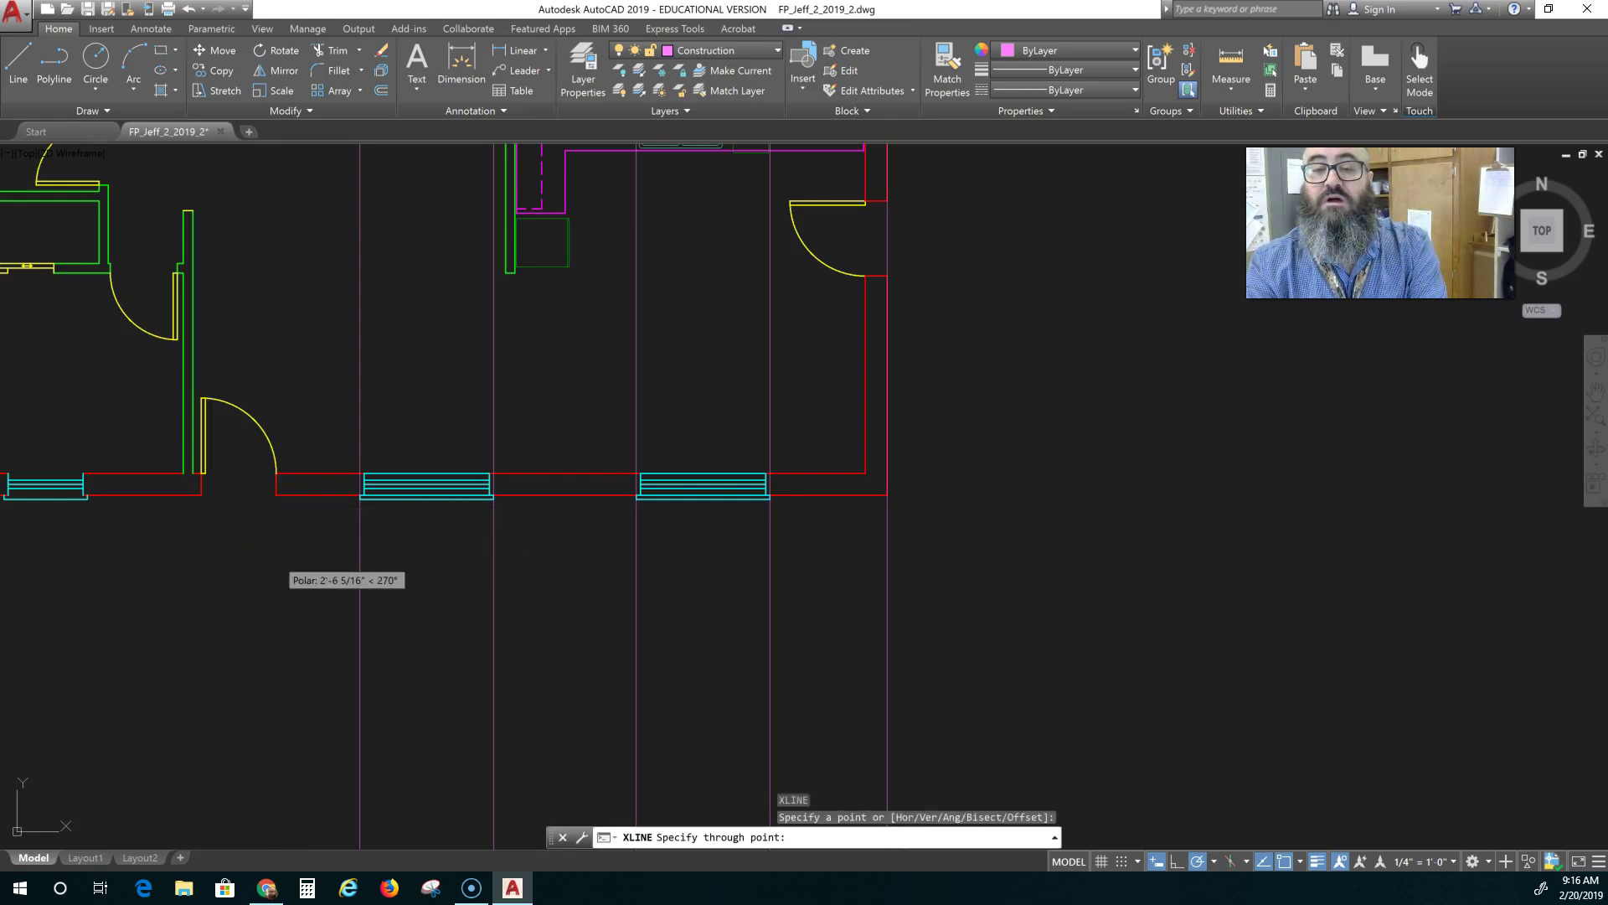
pyautogui.press('Return')
pyautogui.press('Return')
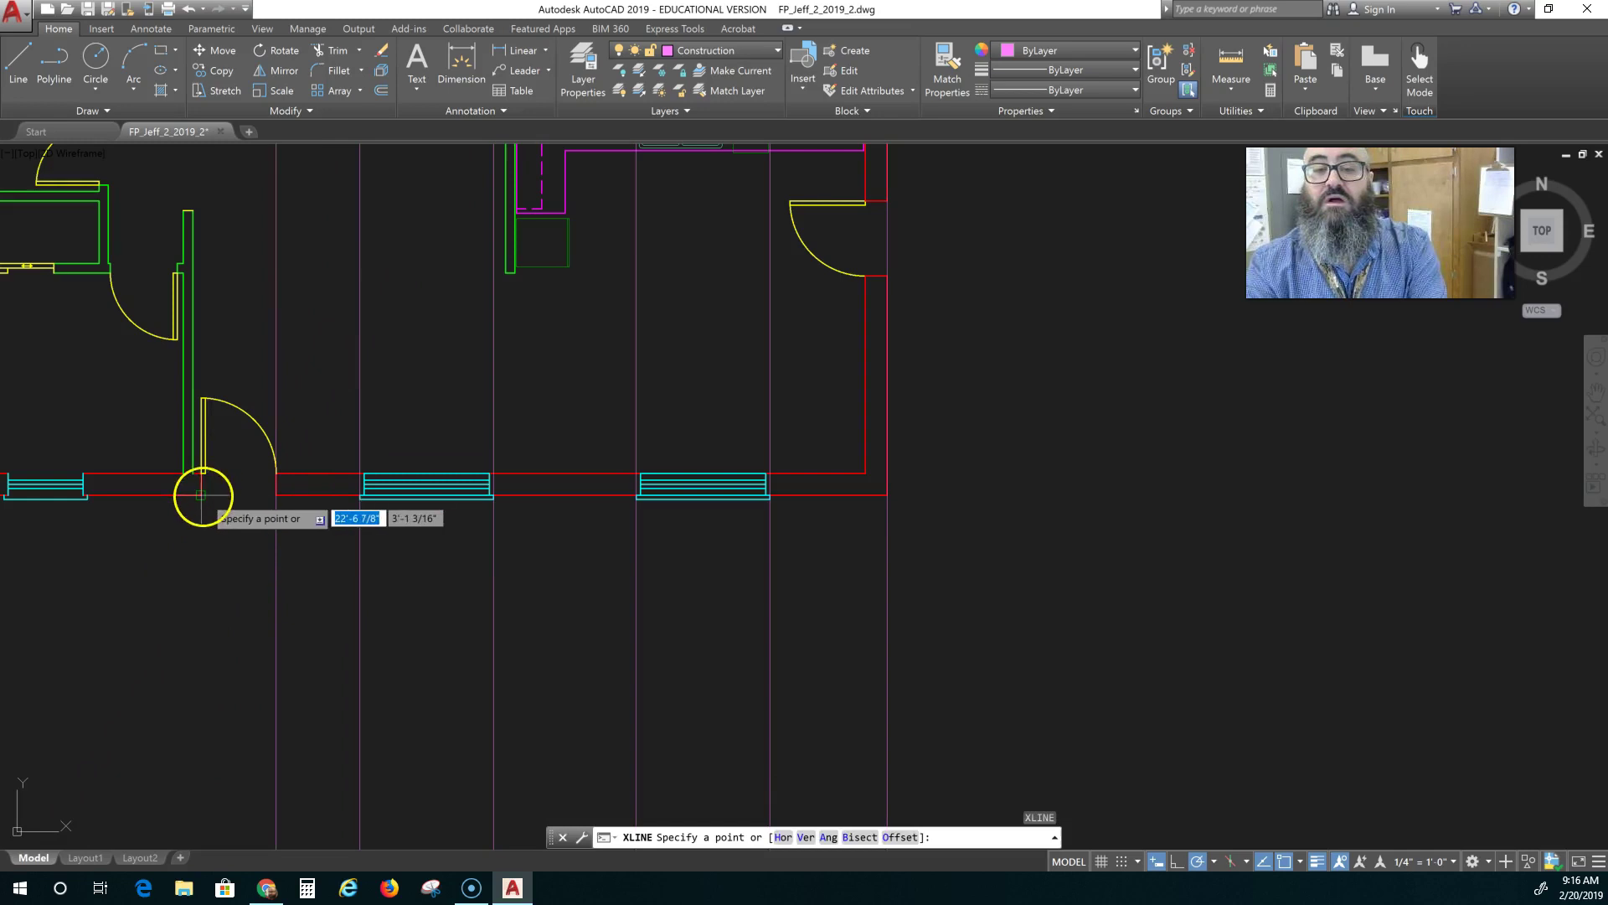
pyautogui.click(201, 495)
pyautogui.click(199, 544)
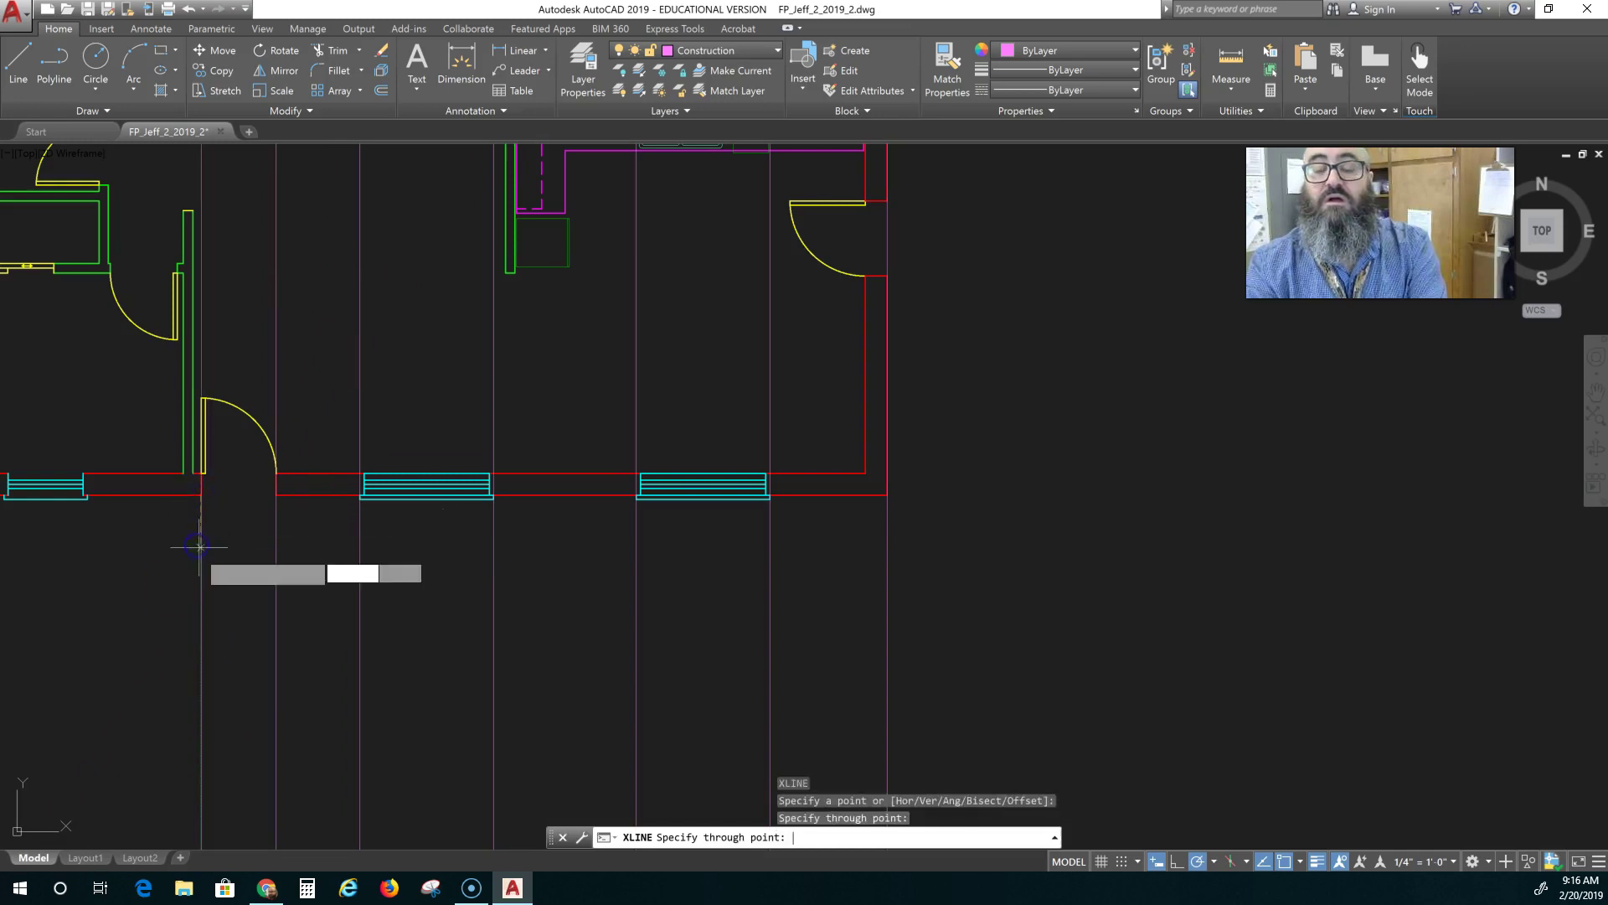
pyautogui.press('Return')
# In the left rooms, run XL vertical lines through the small window ends and wall corner
pyautogui.moveTo(144, 614); pyautogui.dragTo(523, 571, button='middle')
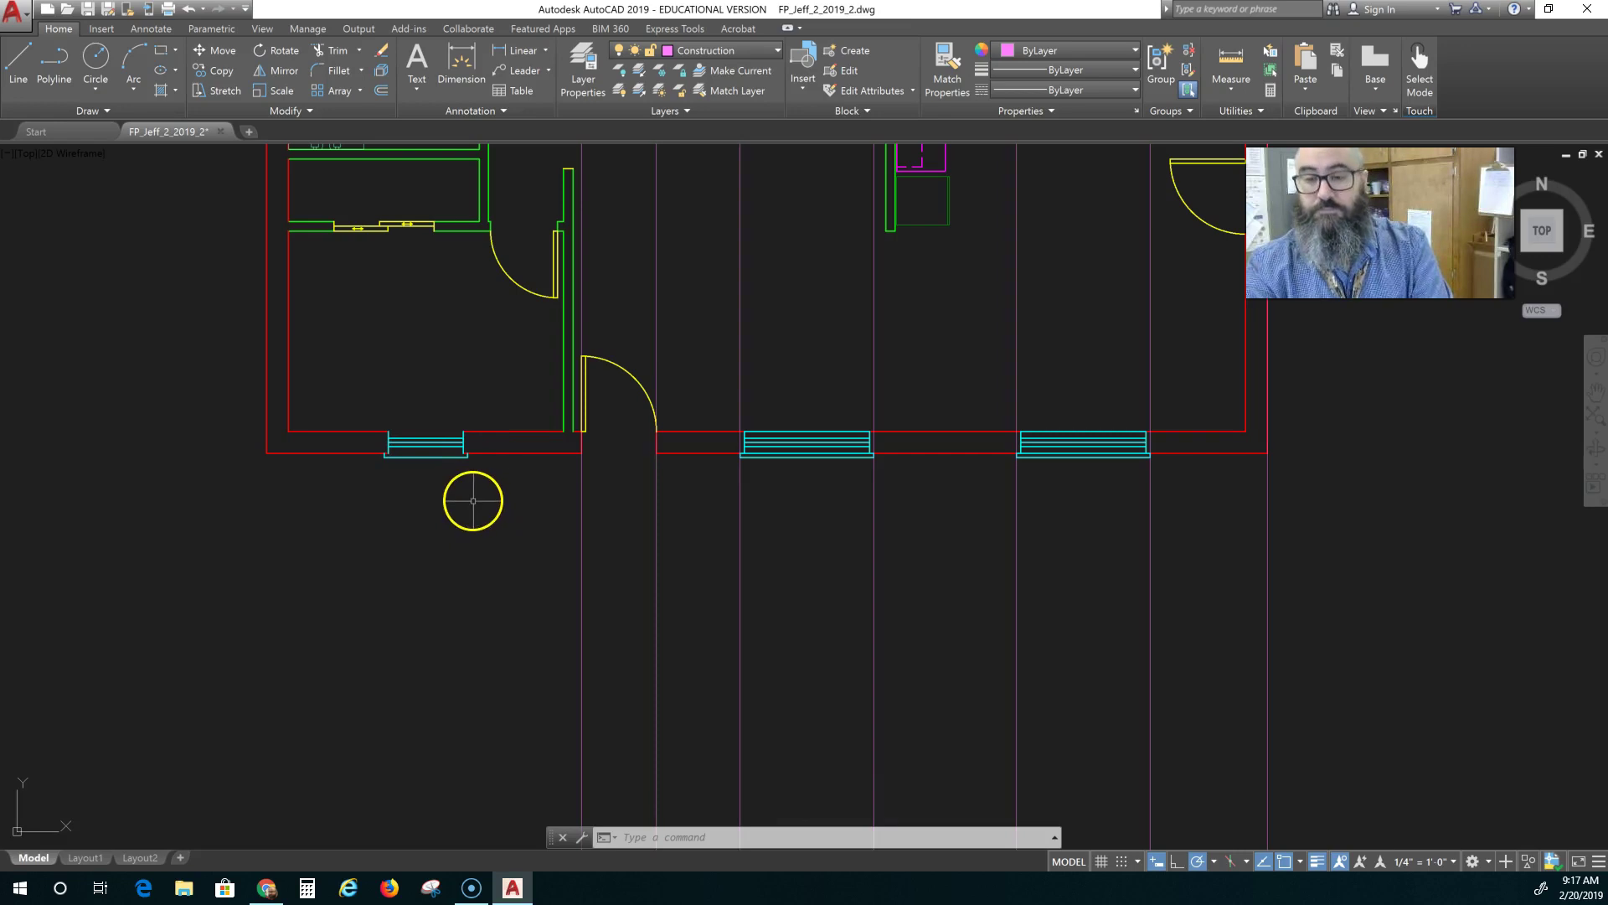
pyautogui.write('xl')
pyautogui.press('Return')
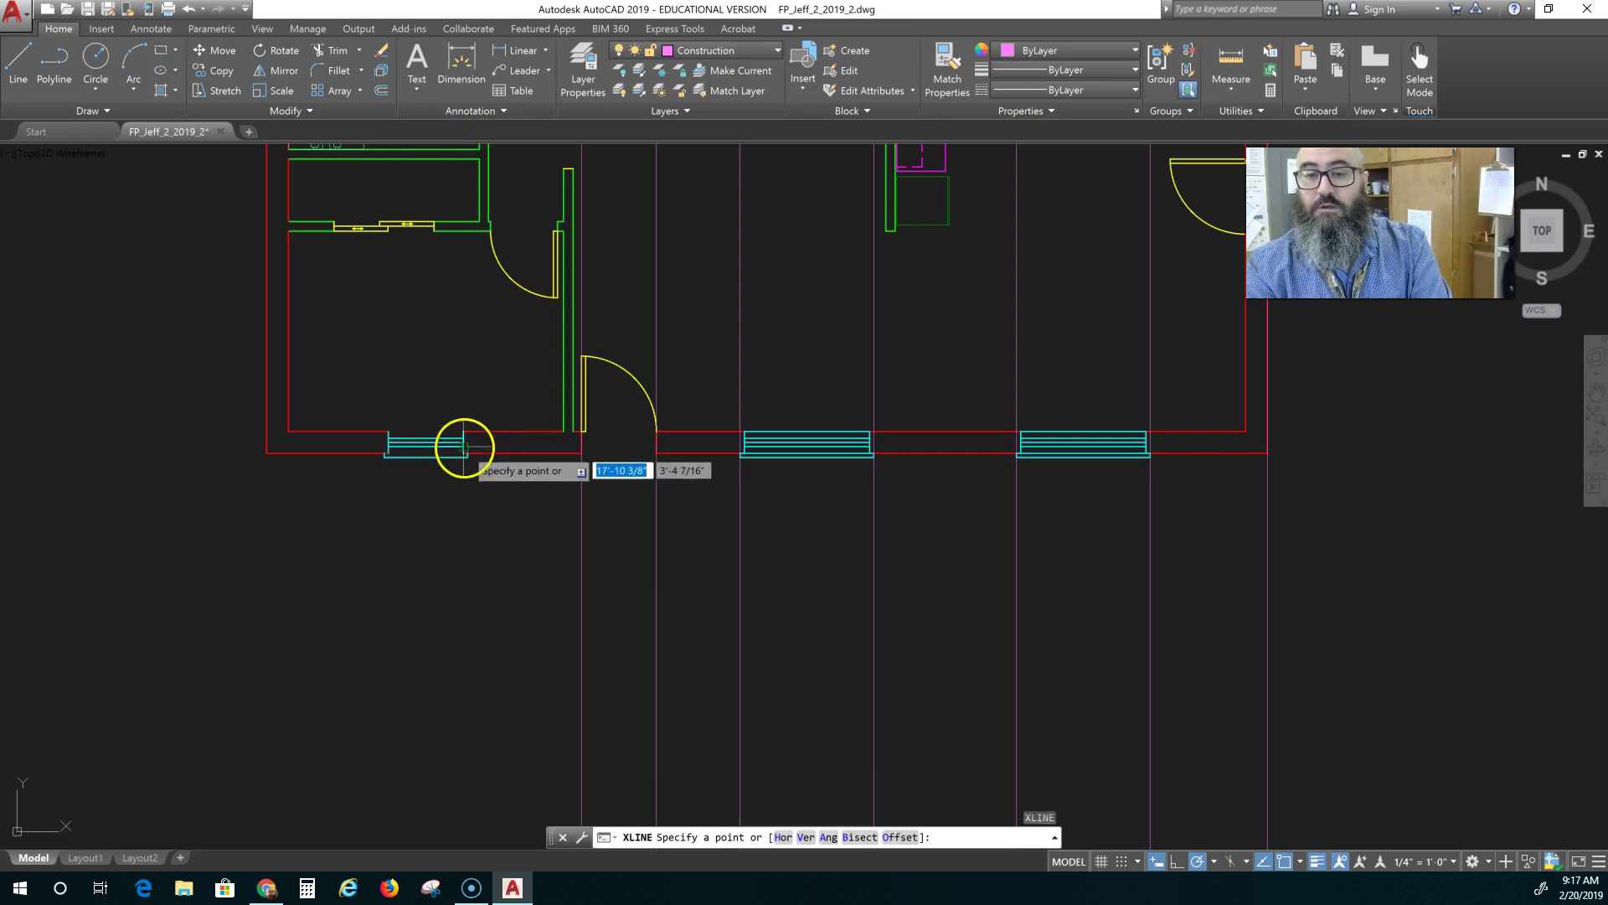
pyautogui.click(468, 456)
pyautogui.click(470, 549)
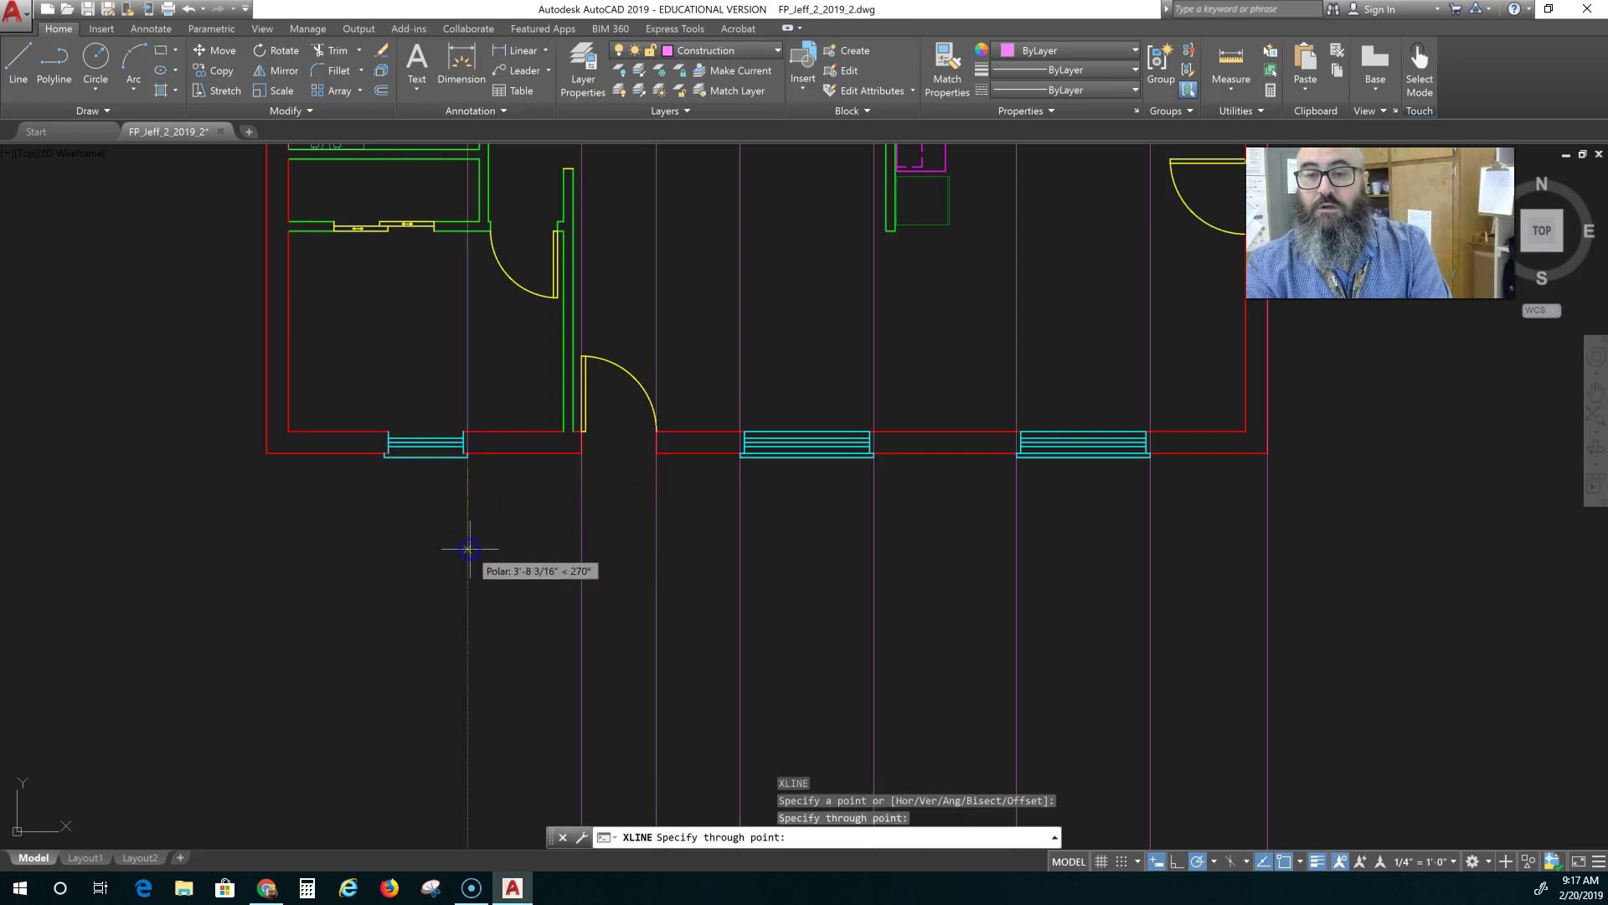
pyautogui.press('Return')
pyautogui.press('Return')
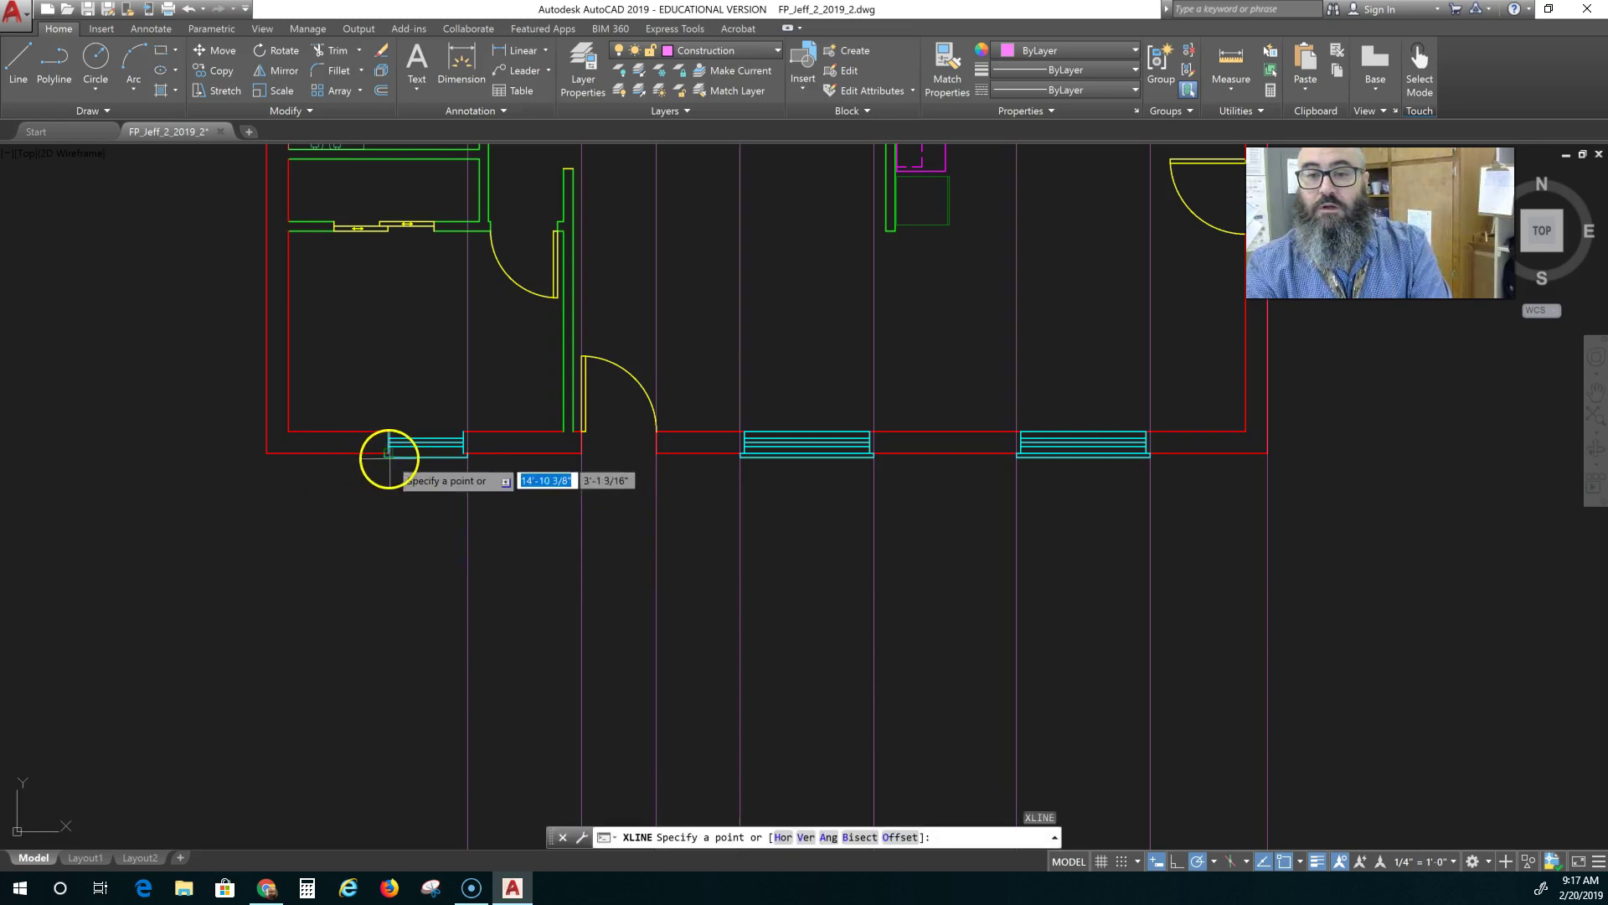
pyautogui.click(385, 456)
pyautogui.click(383, 530)
pyautogui.press('Return')
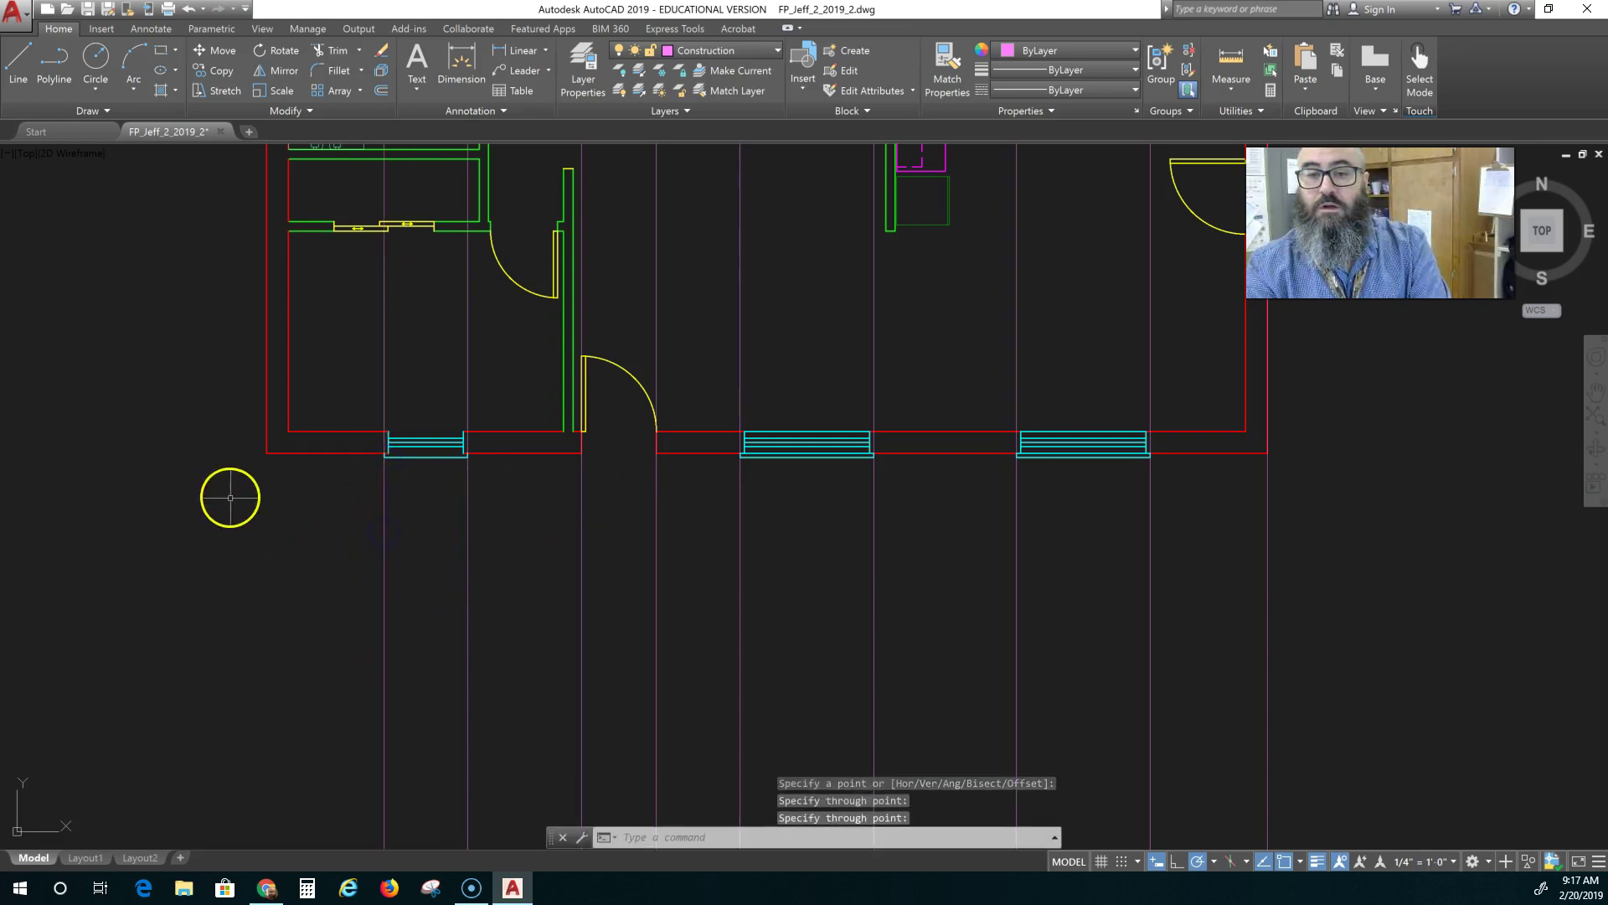
pyautogui.press('Return')
pyautogui.click(265, 453)
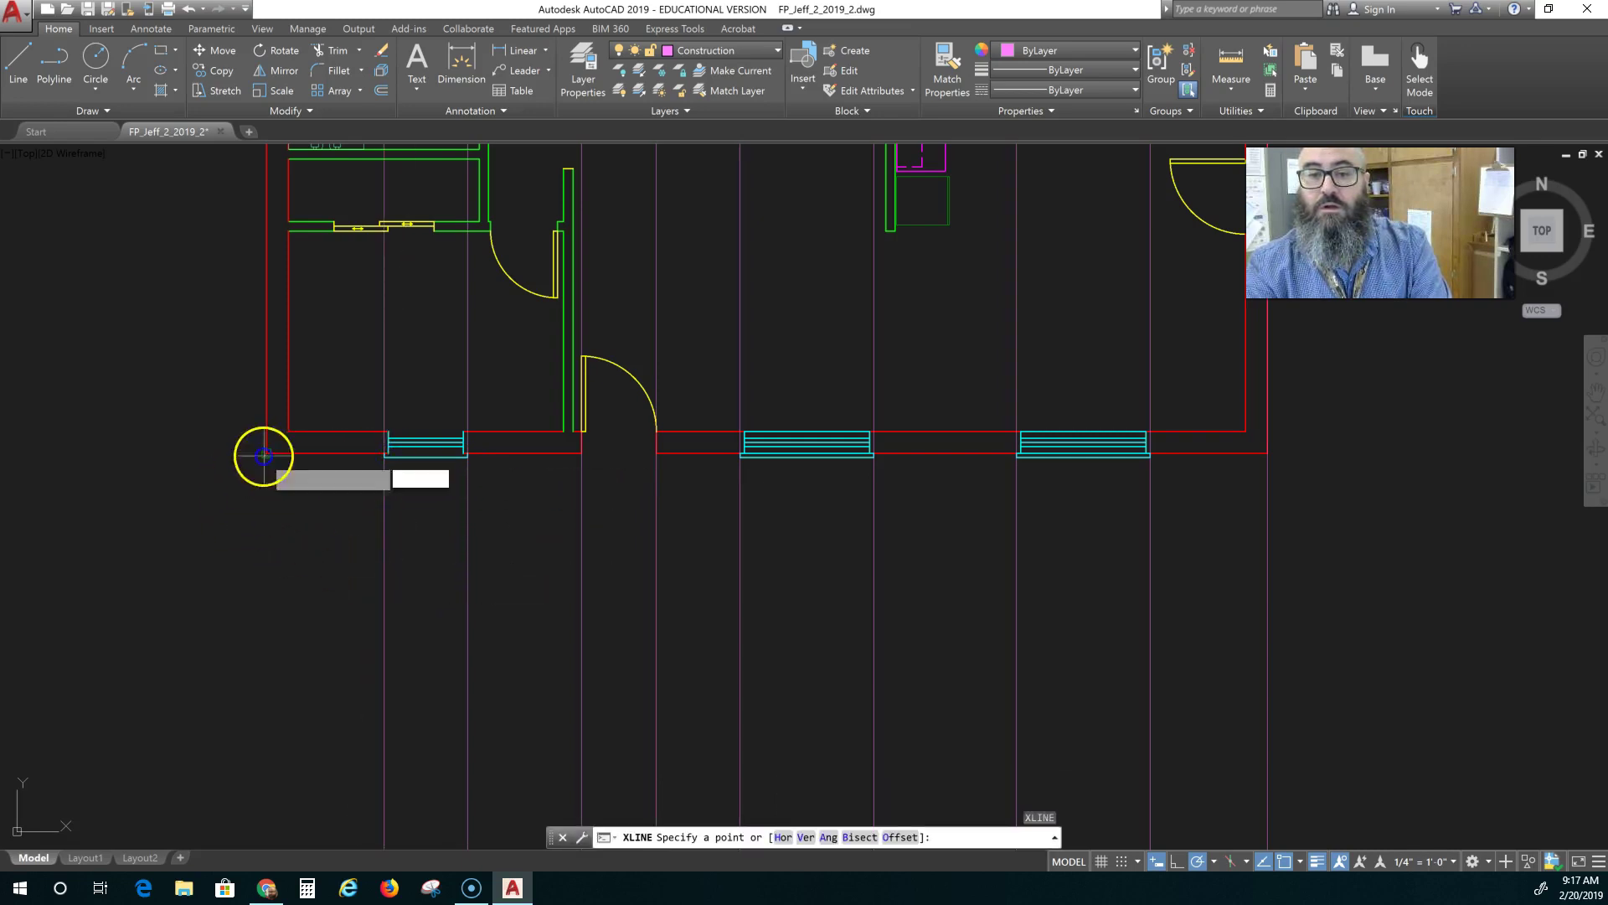
pyautogui.click(268, 546)
pyautogui.press('Return')
pyautogui.scroll(-4, 171, 657)
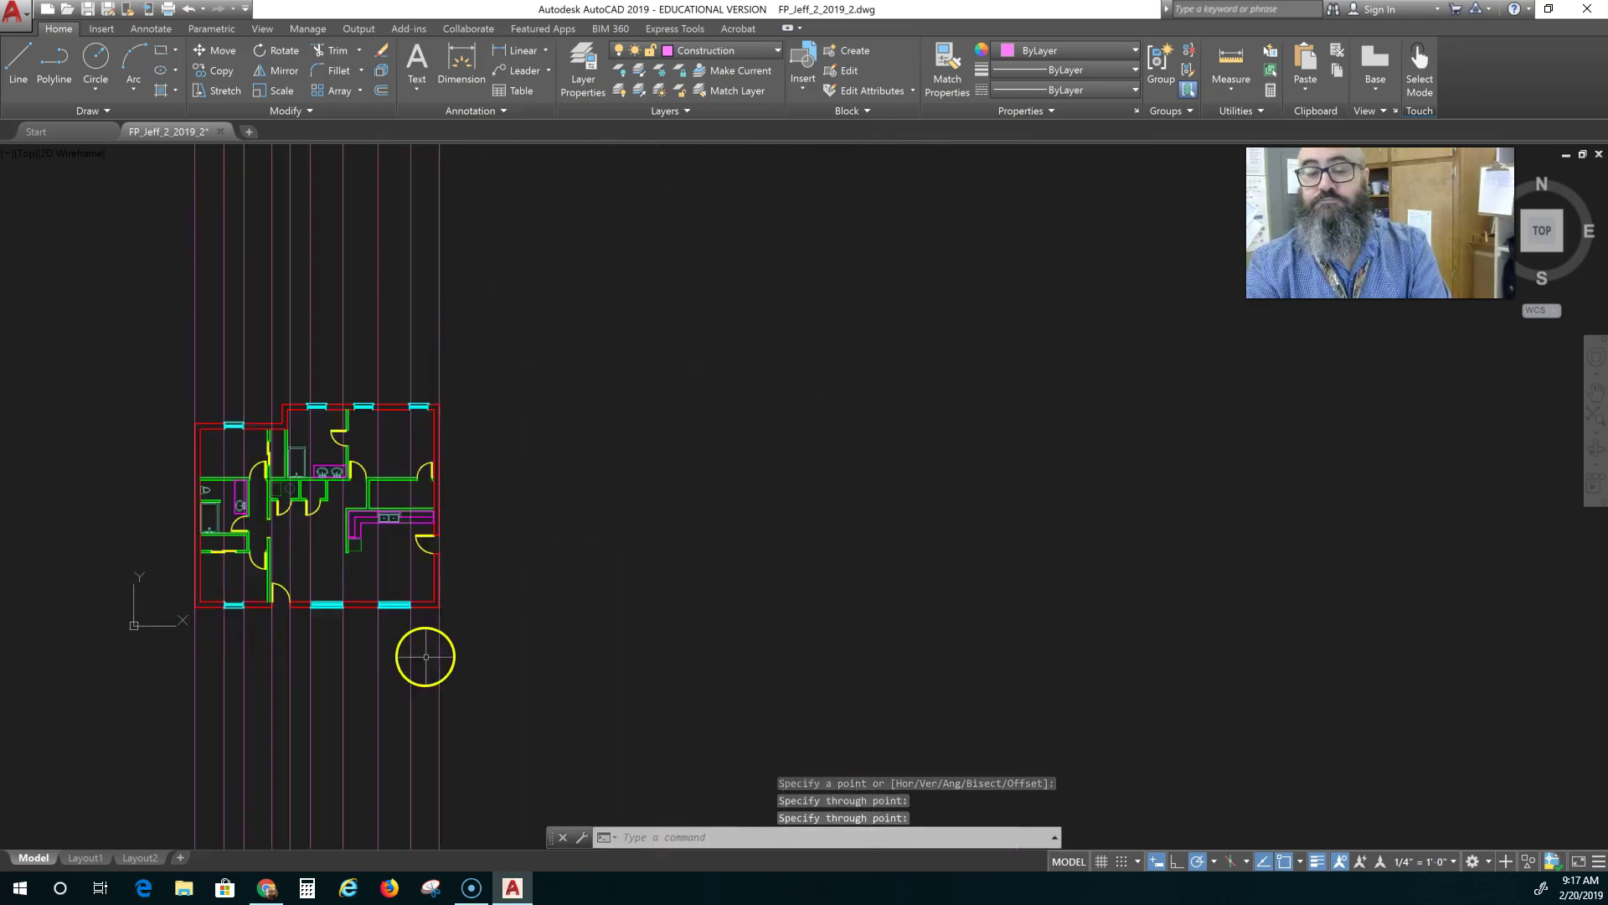
pyautogui.moveTo(540, 649); pyautogui.dragTo(653, 653, button='middle')
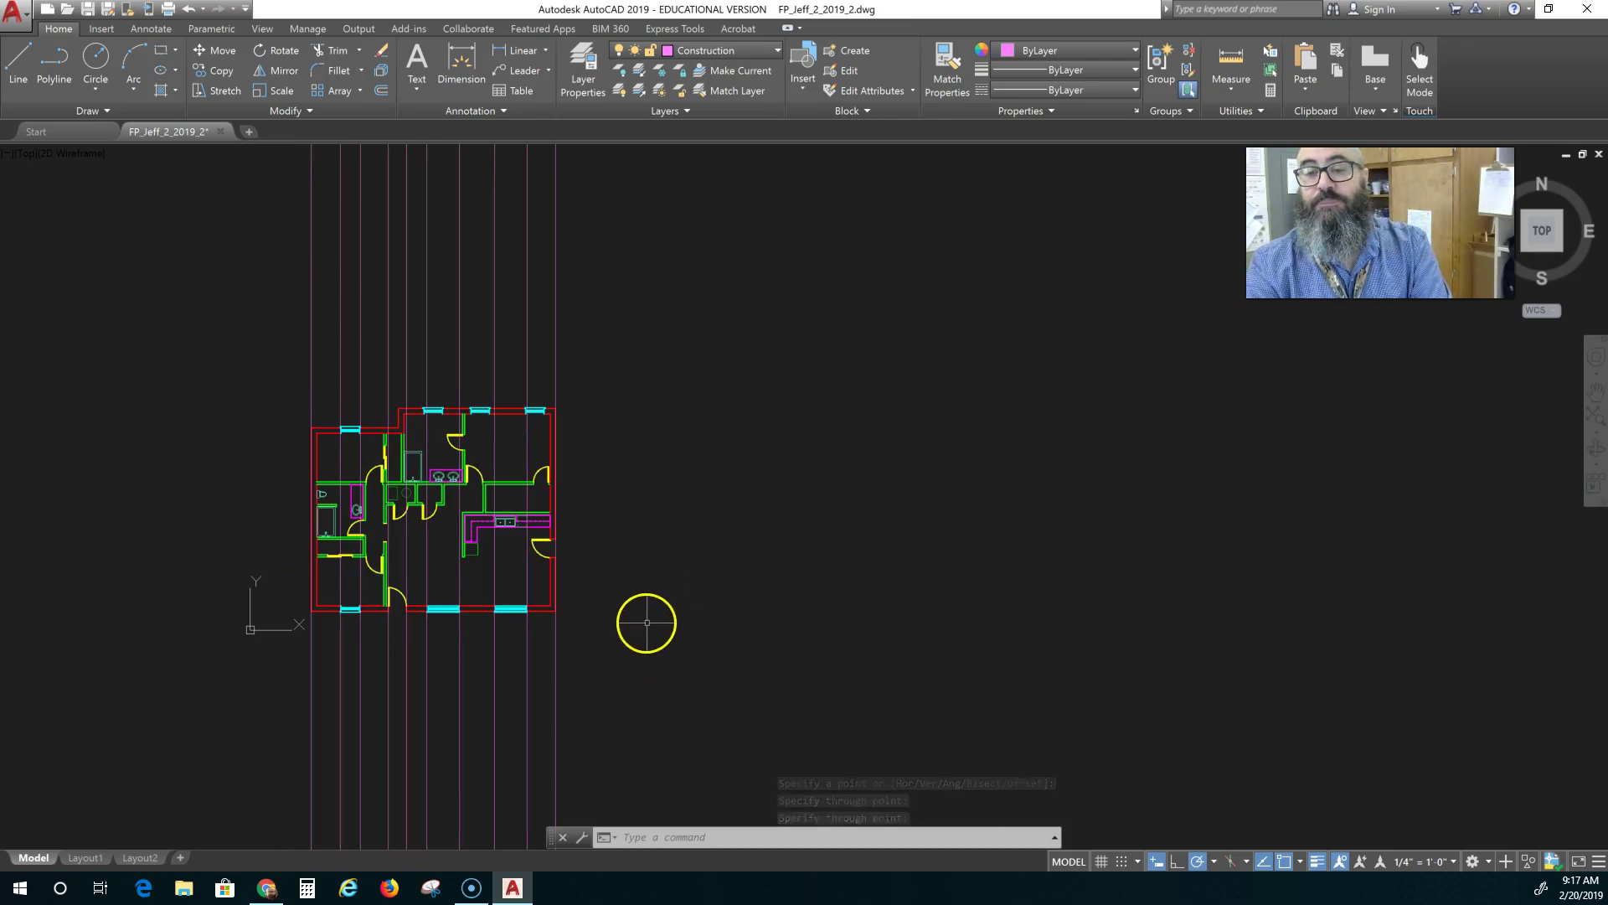
pyautogui.scroll(4, 646, 624)
pyautogui.moveTo(633, 629); pyautogui.dragTo(1049, 622, button='middle')
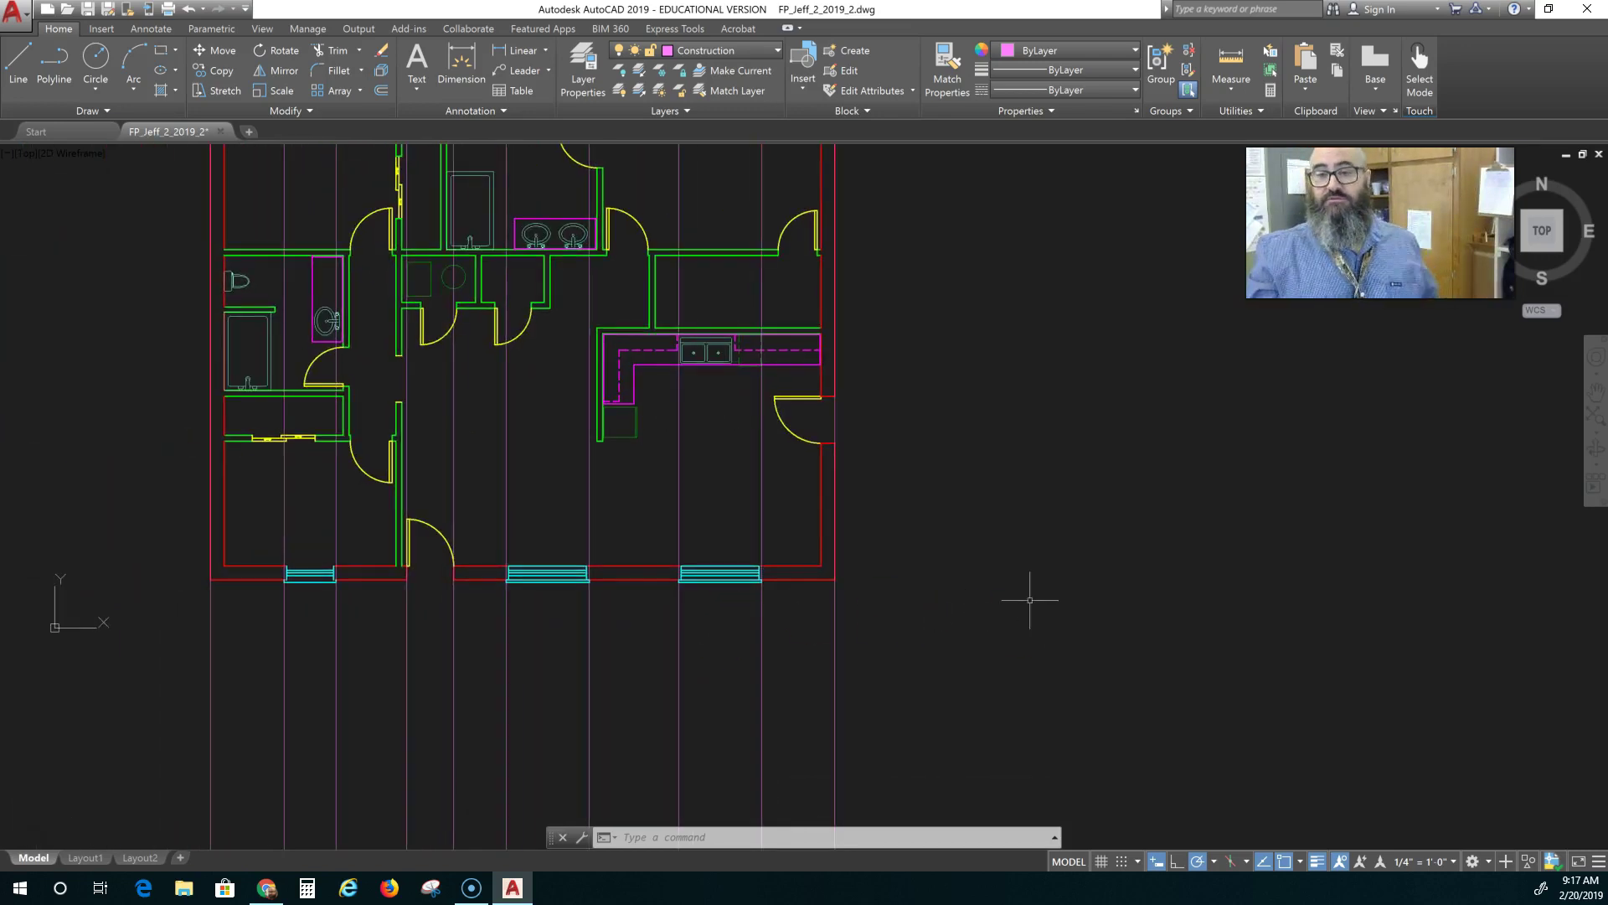
pyautogui.scroll(-3, 988, 426)
pyautogui.moveTo(986, 427); pyautogui.dragTo(851, 574, button='middle')
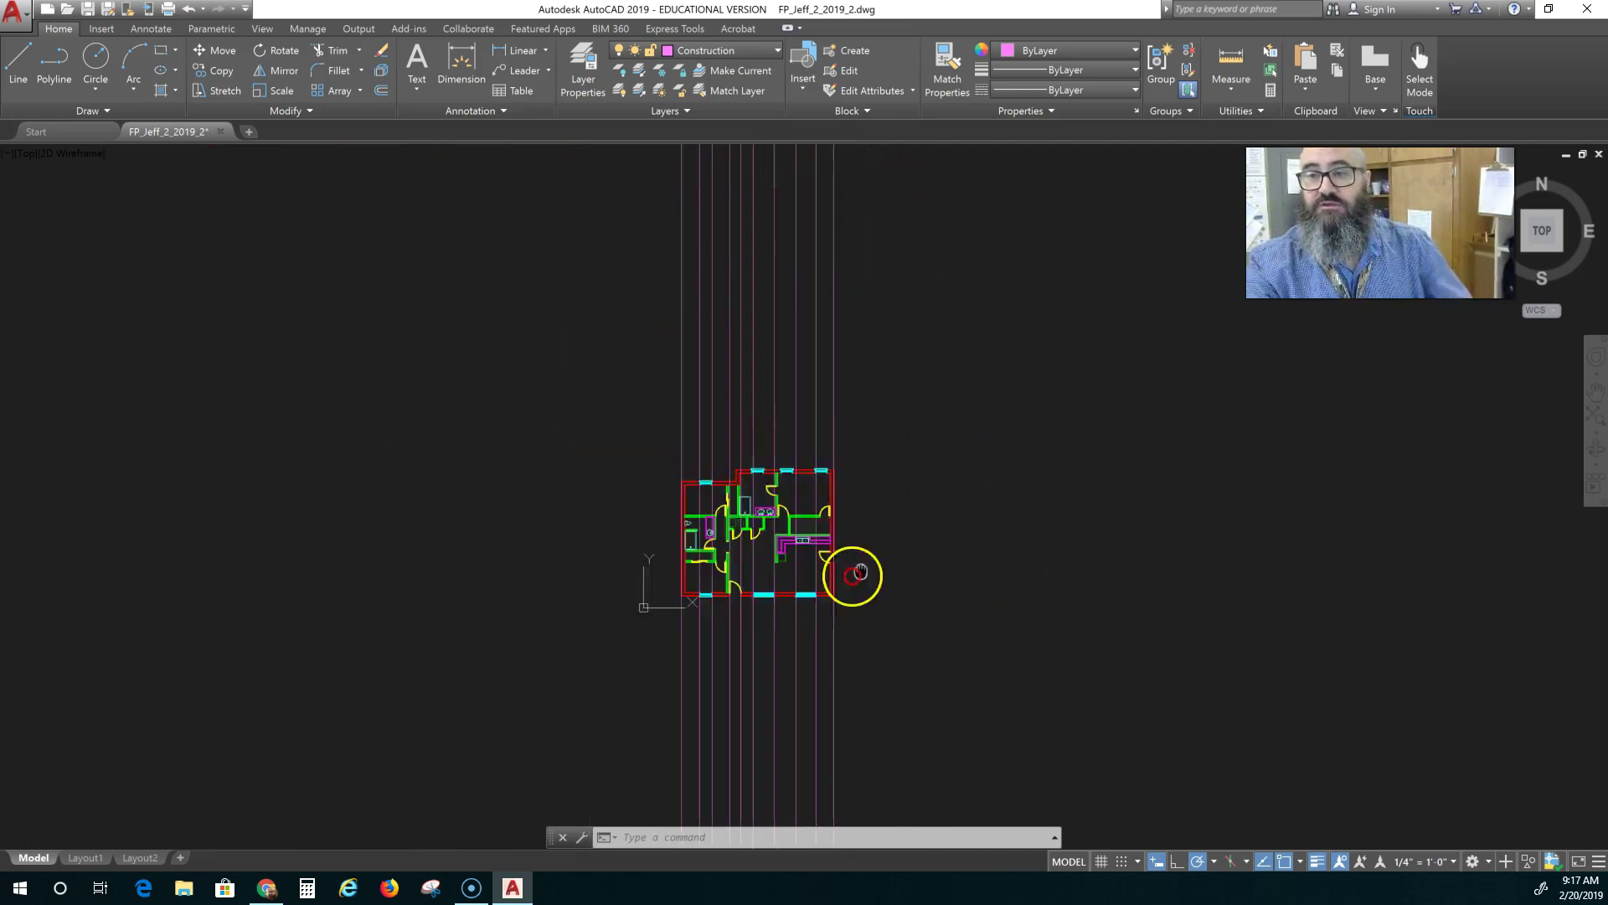
pyautogui.scroll(-2, 846, 580)
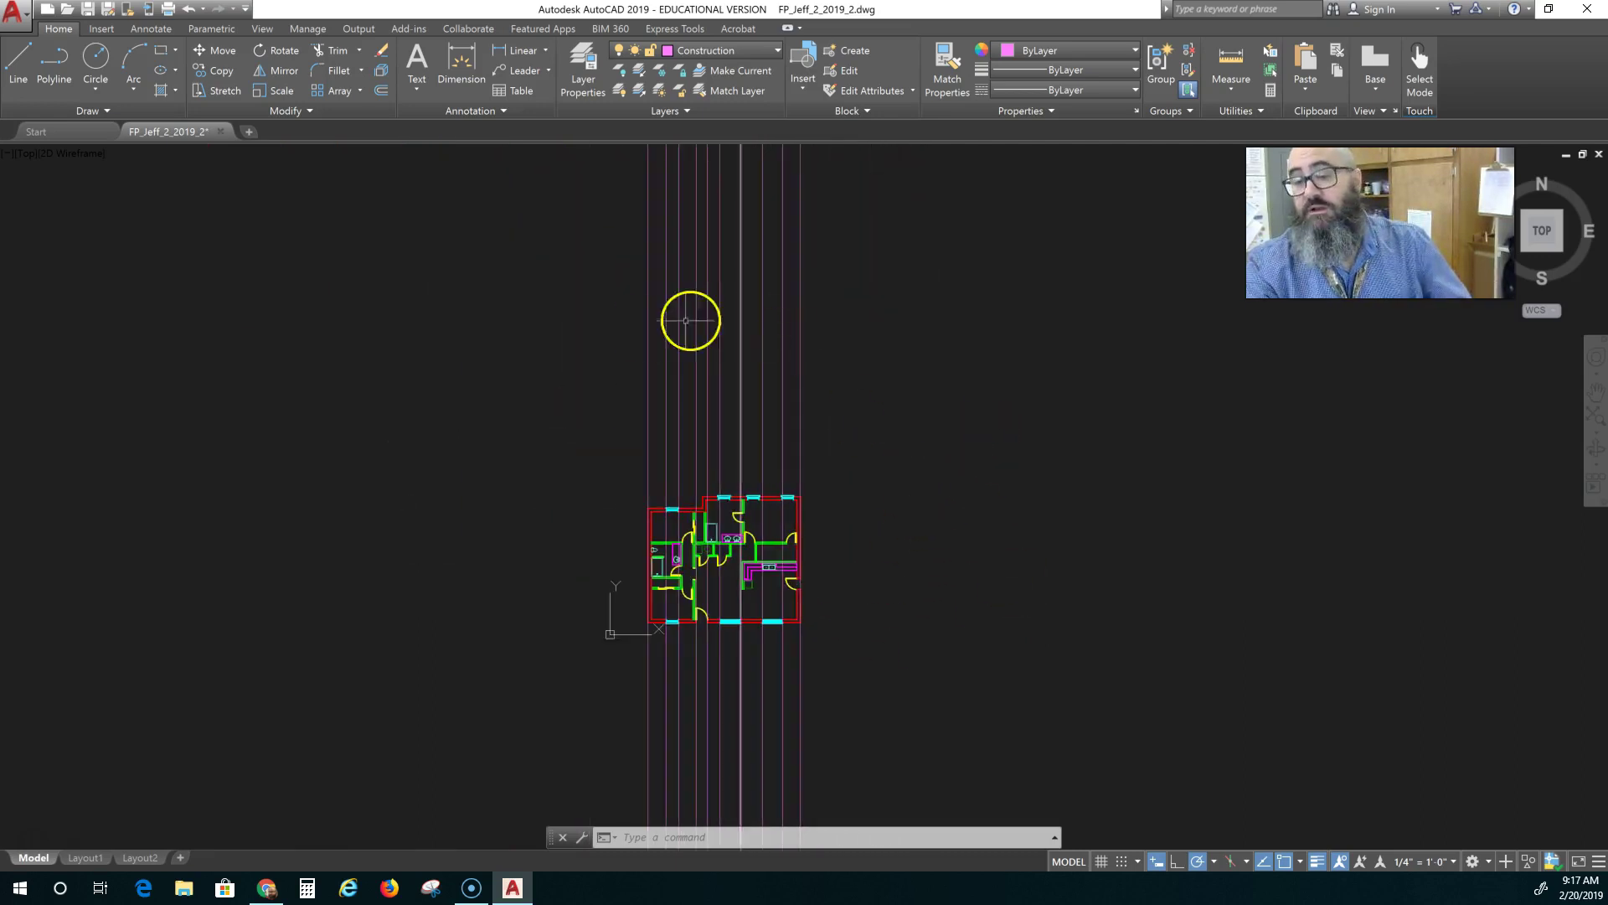
pyautogui.scroll(6, 736, 514)
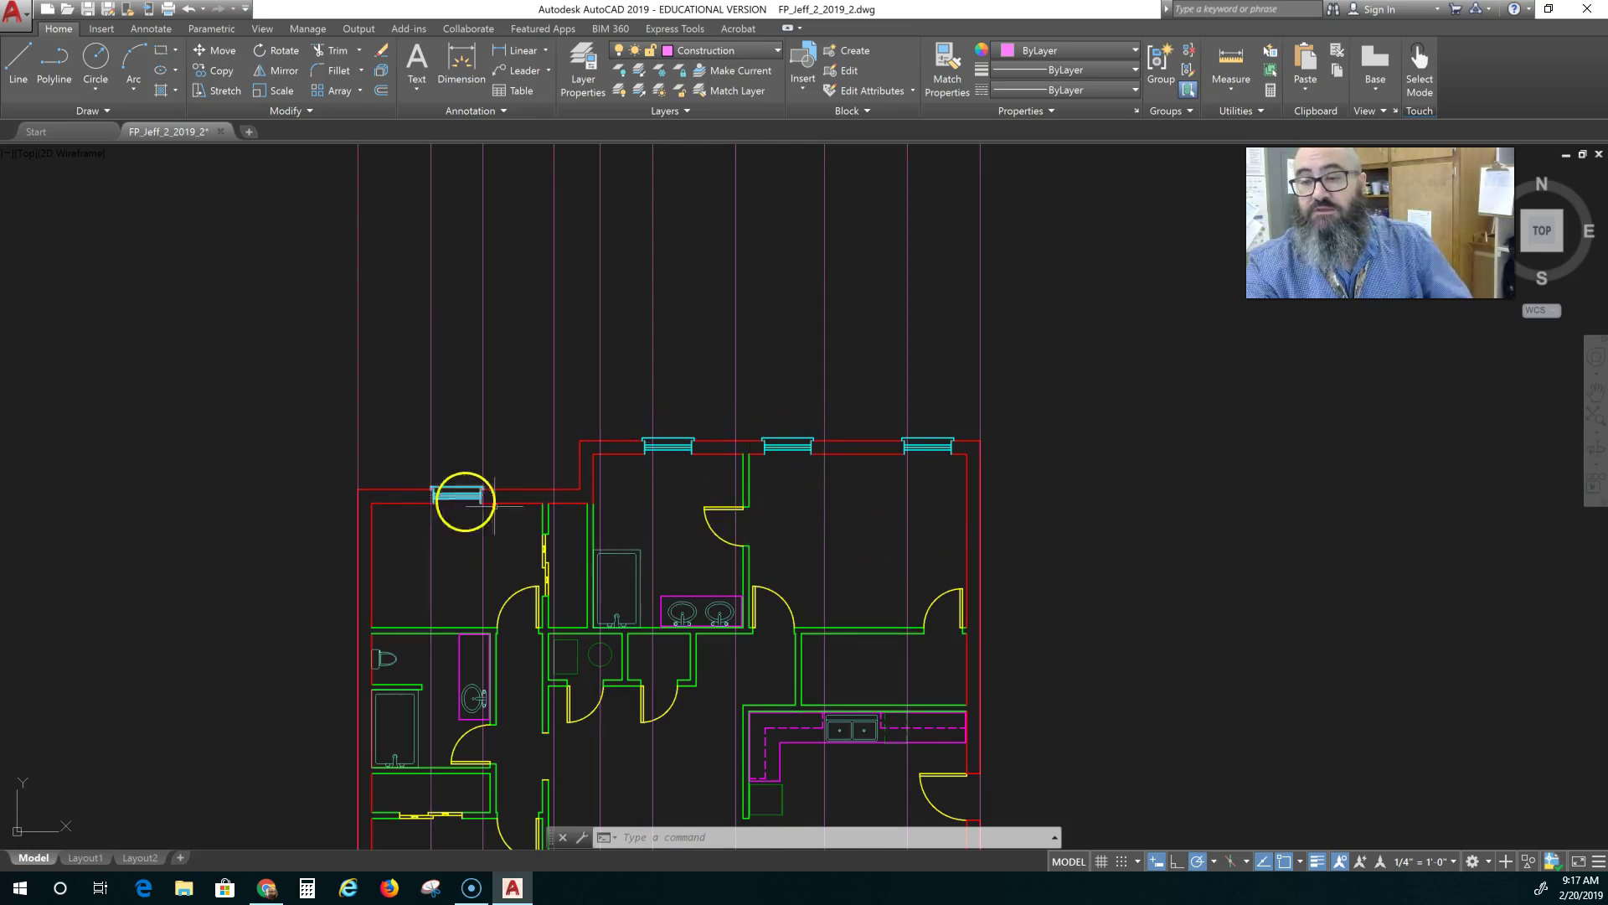
pyautogui.scroll(-6, 819, 592)
pyautogui.moveTo(801, 637); pyautogui.dragTo(678, 392, button='middle')
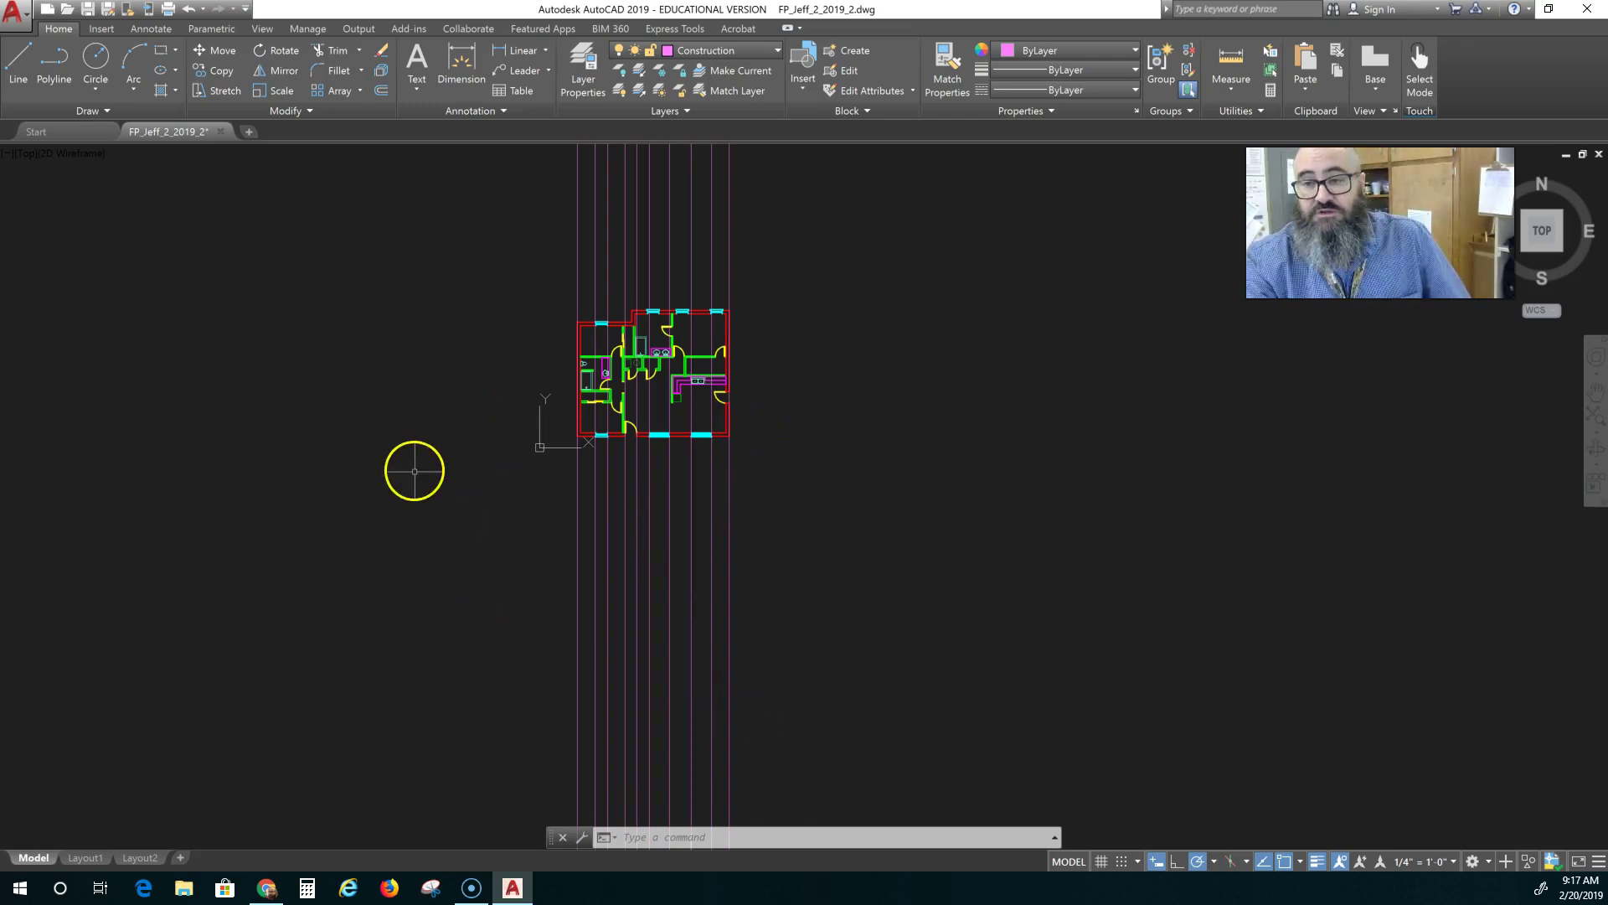
pyautogui.scroll(4, 485, 603)
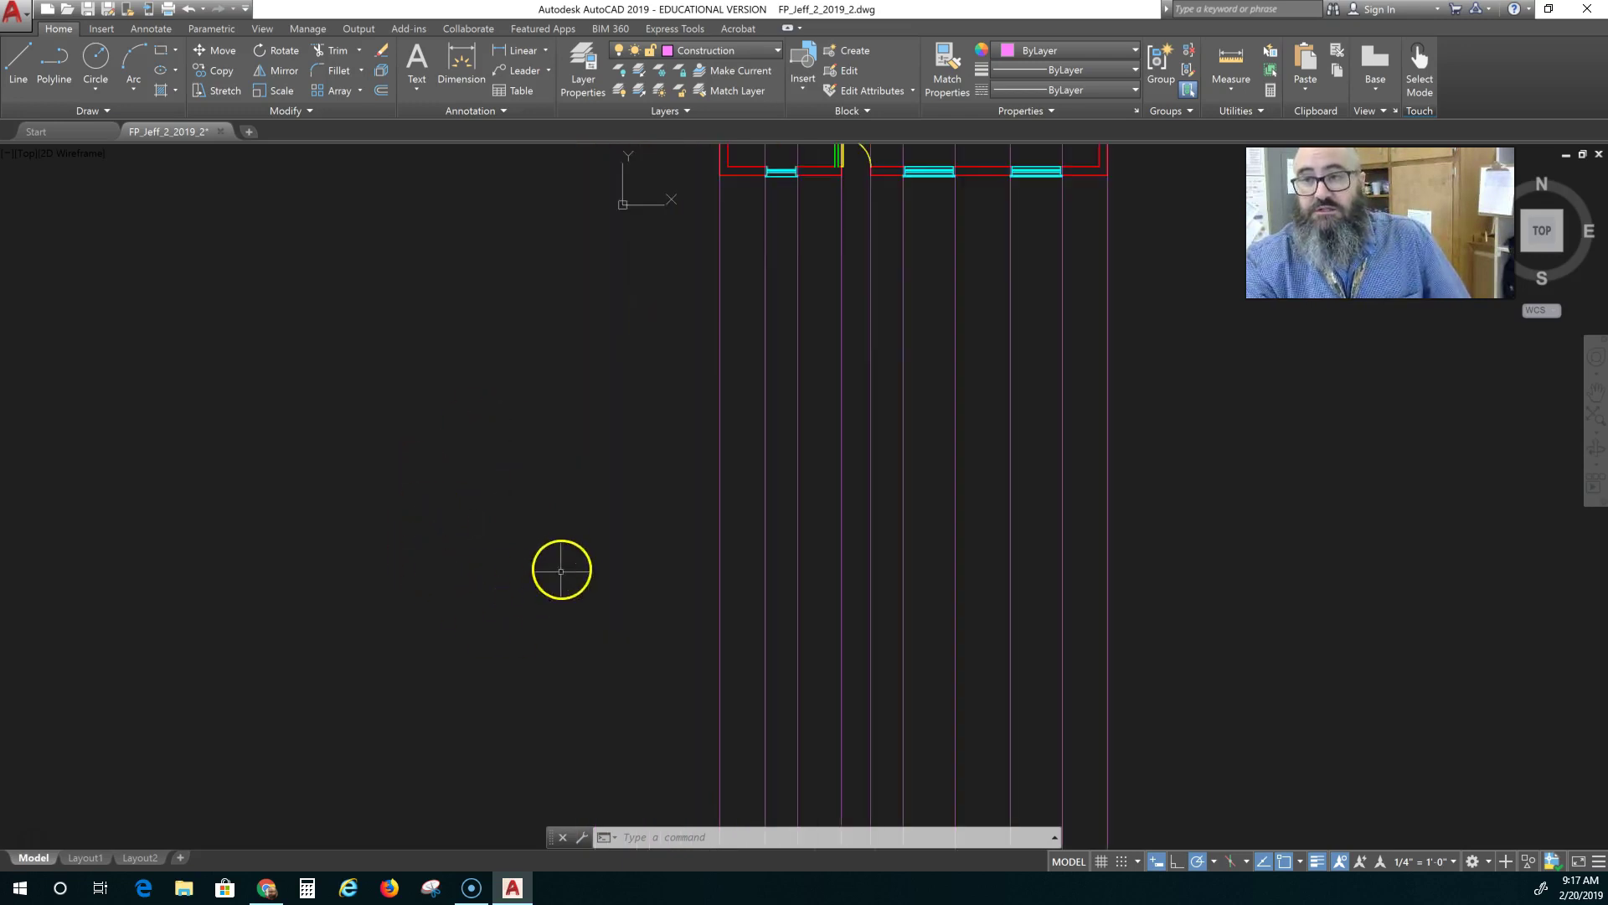
pyautogui.moveTo(561, 567); pyautogui.dragTo(234, 714, button='middle')
pyautogui.moveTo(234, 574); pyautogui.dragTo(350, 670, button='middle')
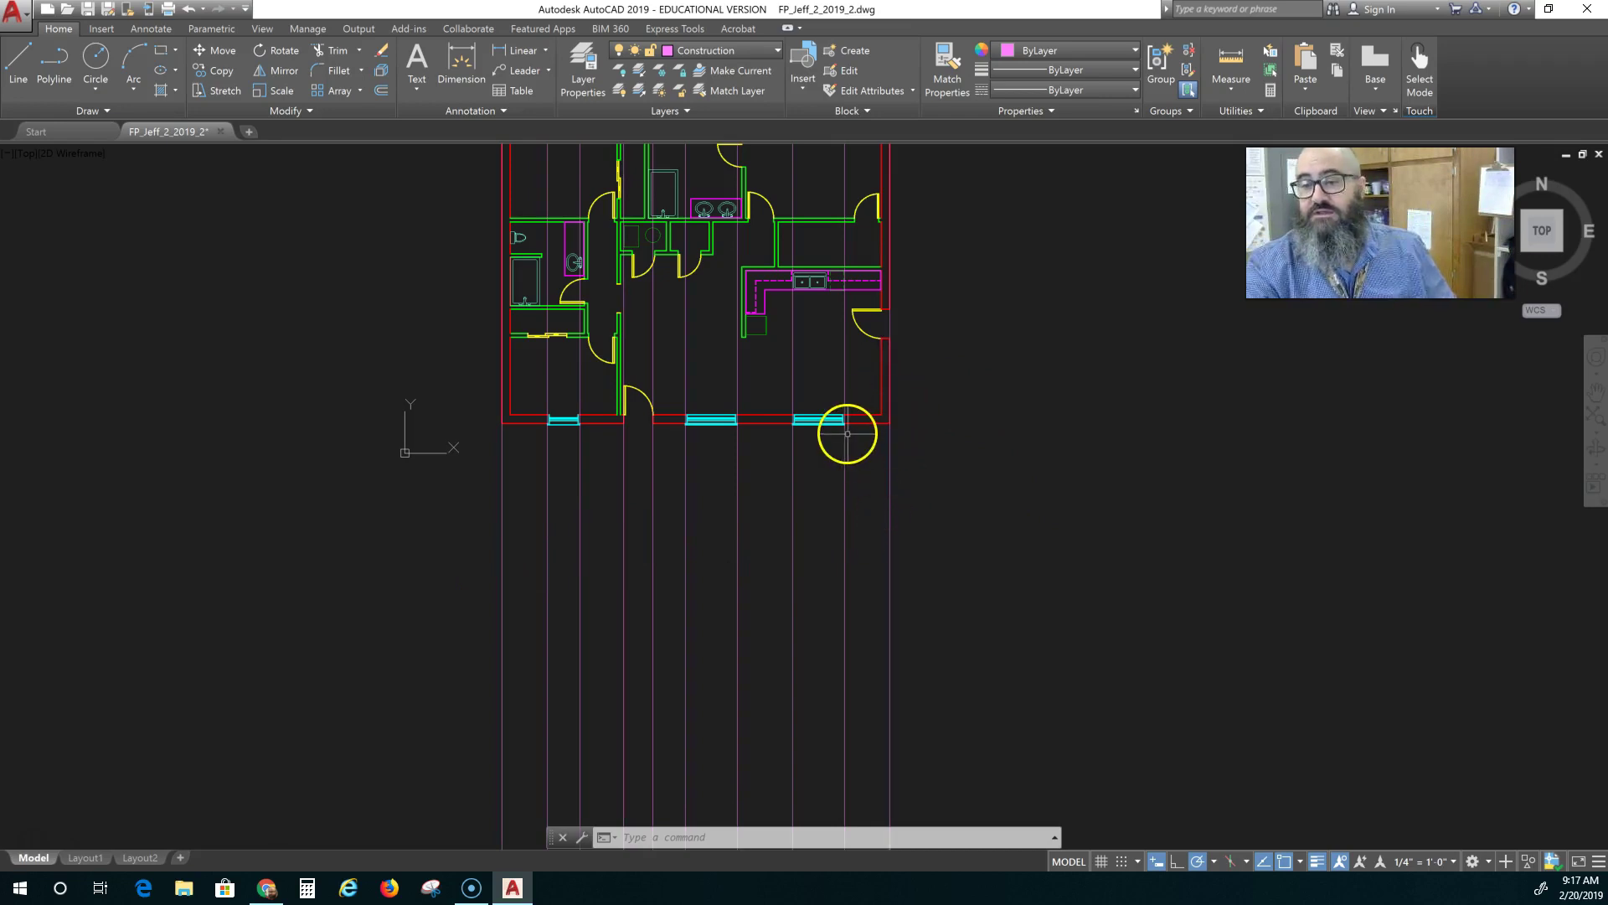
pyautogui.scroll(6, 848, 433)
pyautogui.scroll(-3, 829, 394)
pyautogui.scroll(2, 819, 420)
pyautogui.moveTo(818, 419); pyautogui.dragTo(857, 623, button='middle')
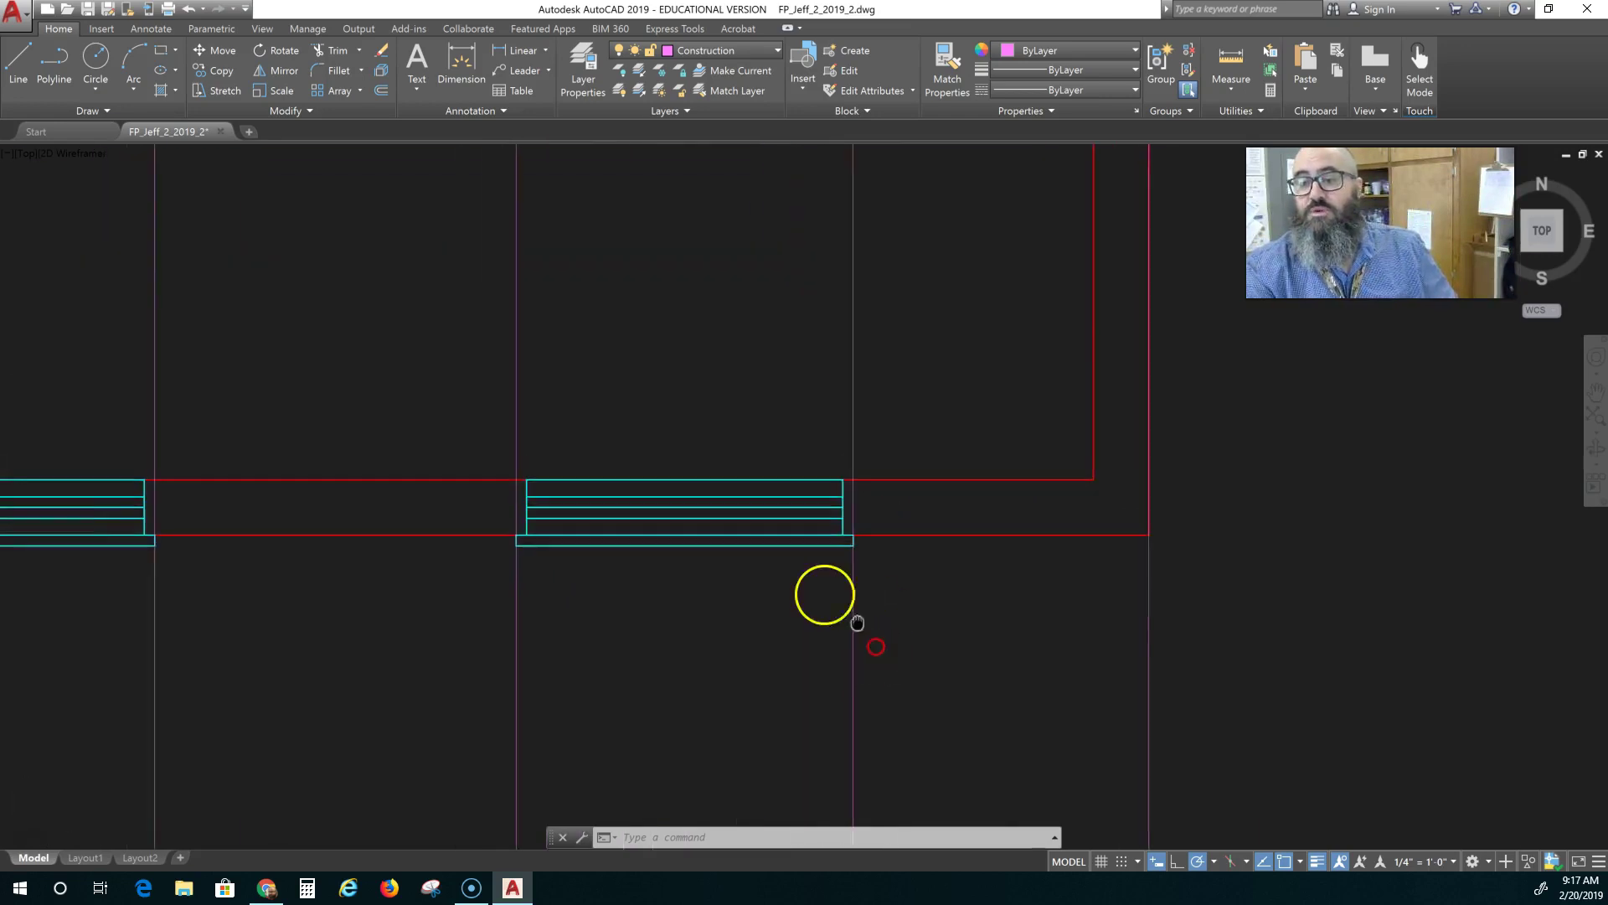
pyautogui.scroll(2, 812, 565)
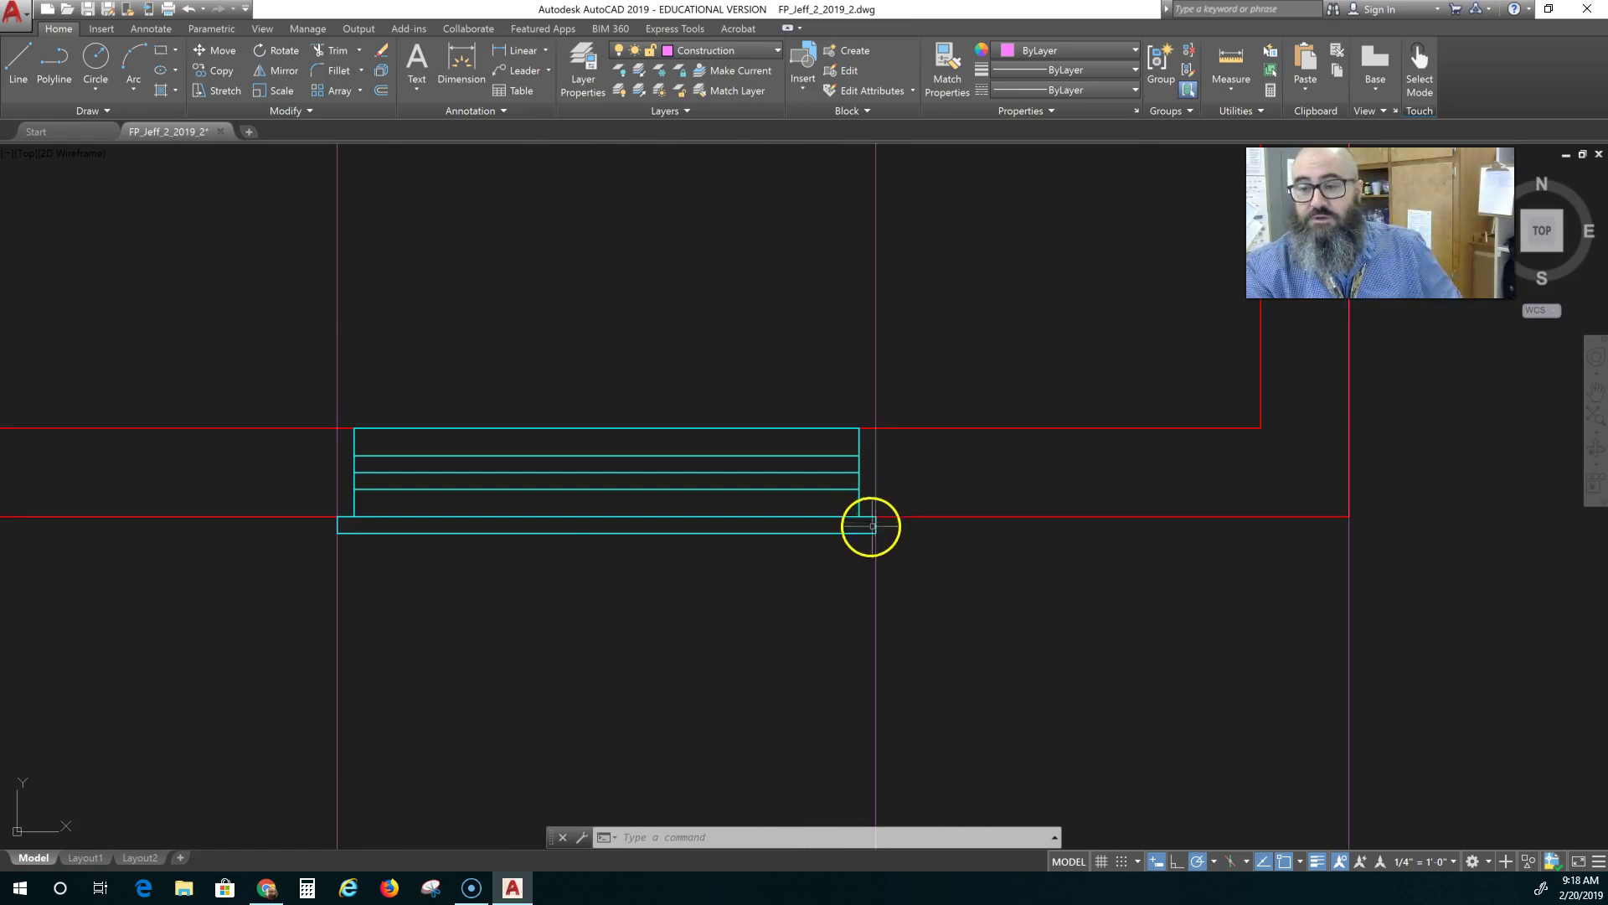
pyautogui.scroll(-2, 461, 638)
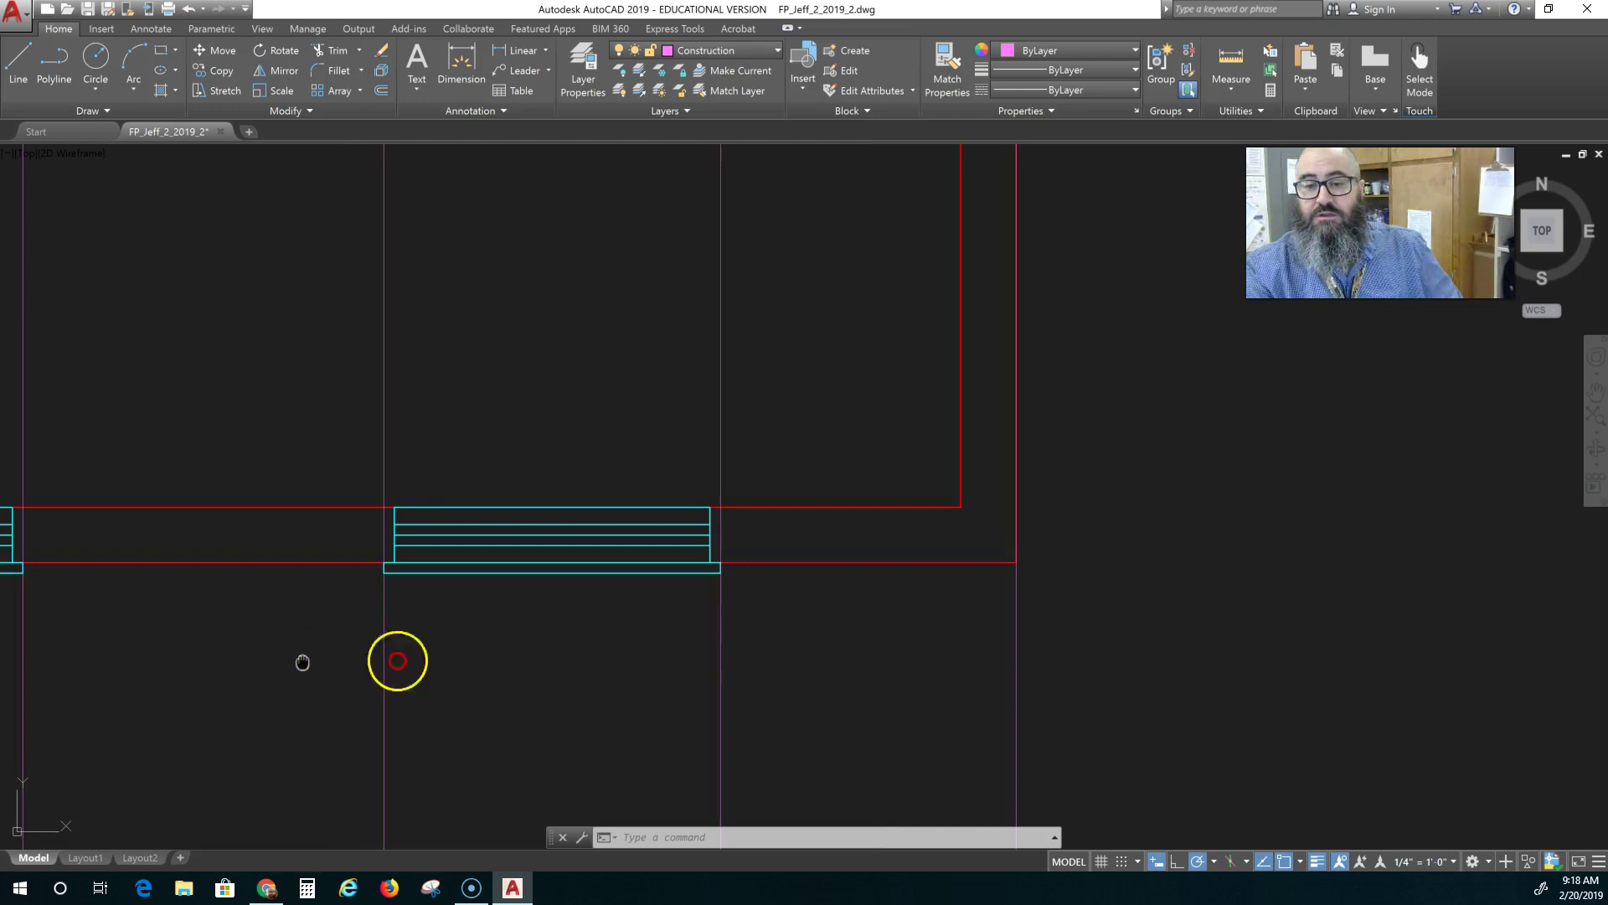
pyautogui.moveTo(302, 663); pyautogui.dragTo(941, 661, button='middle')
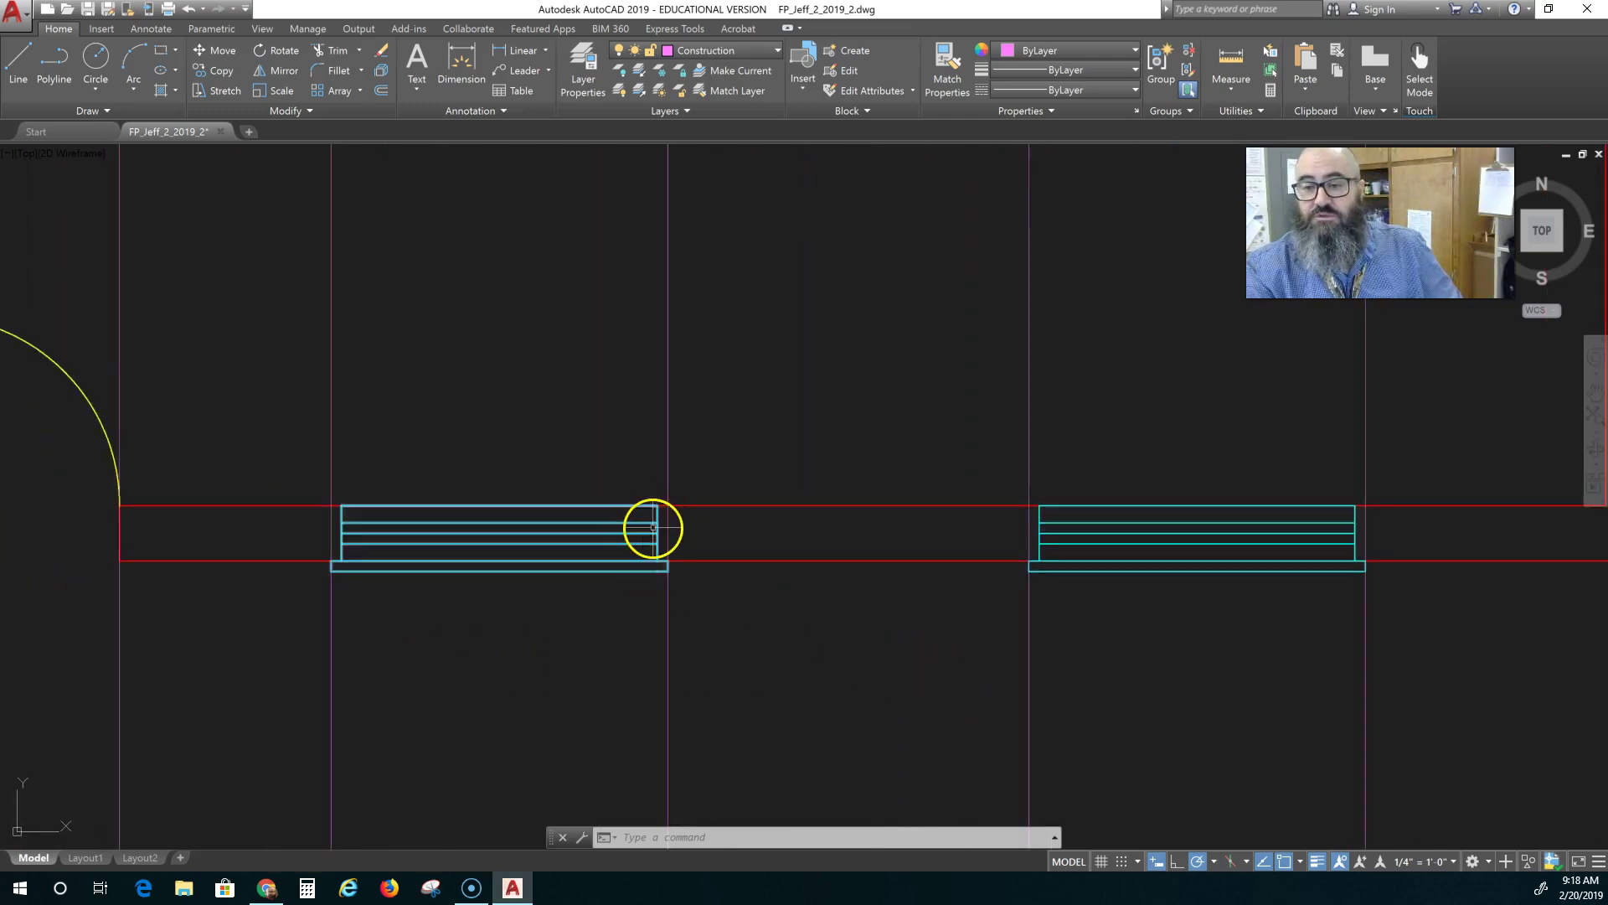
pyautogui.moveTo(481, 693); pyautogui.dragTo(917, 691, button='middle')
pyautogui.scroll(-3, 673, 693)
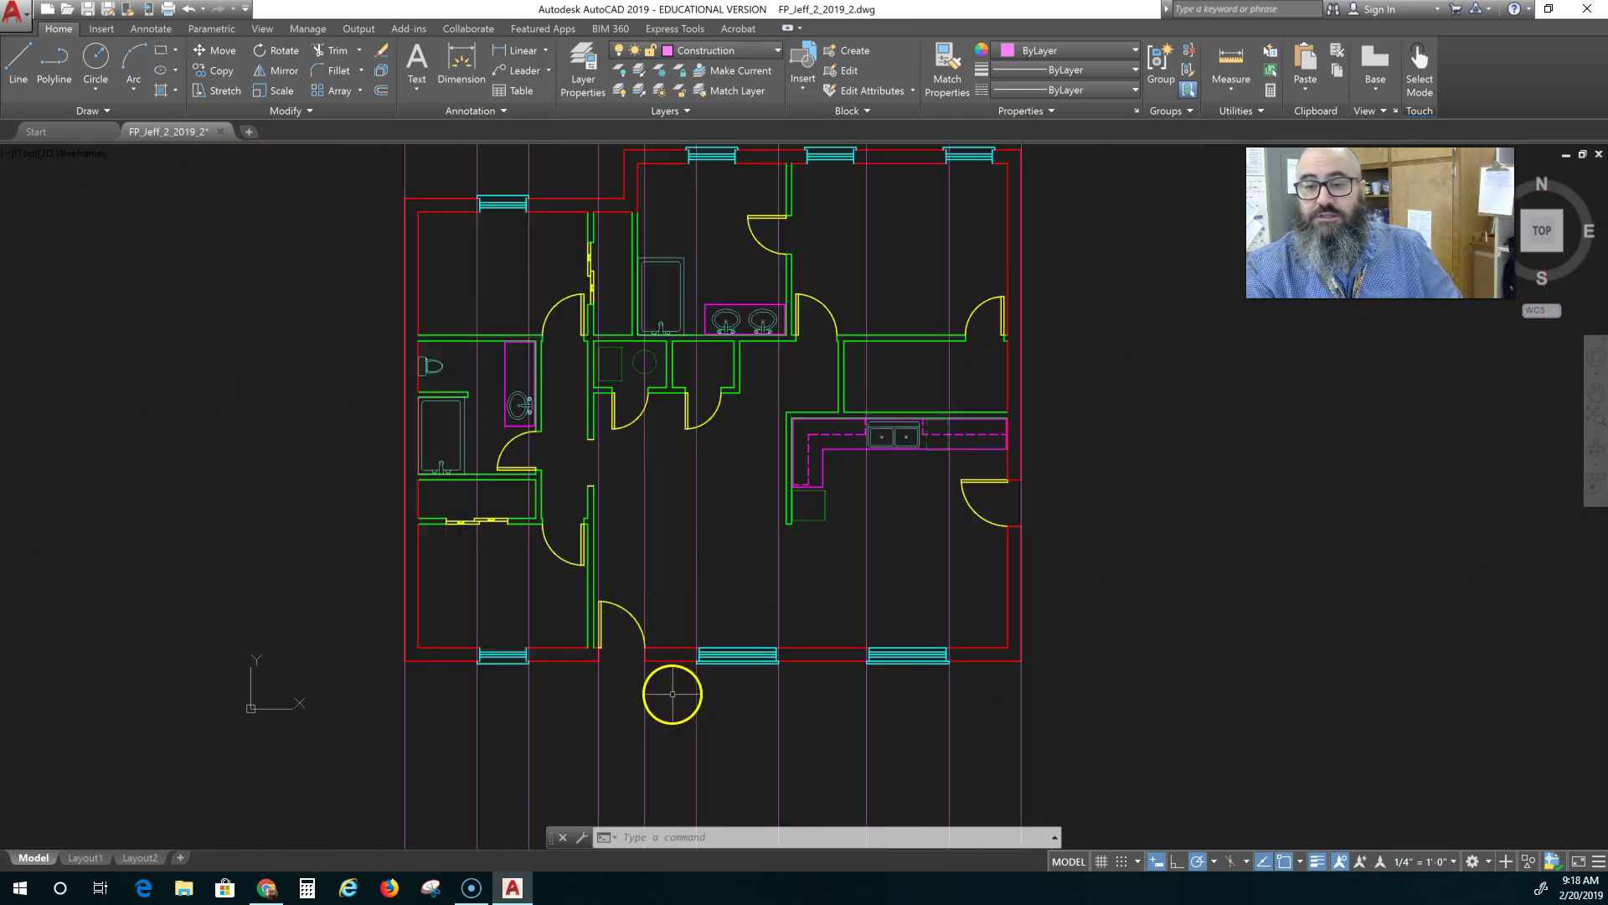
pyautogui.scroll(3, 672, 693)
pyautogui.moveTo(625, 661); pyautogui.dragTo(1141, 703, button='middle')
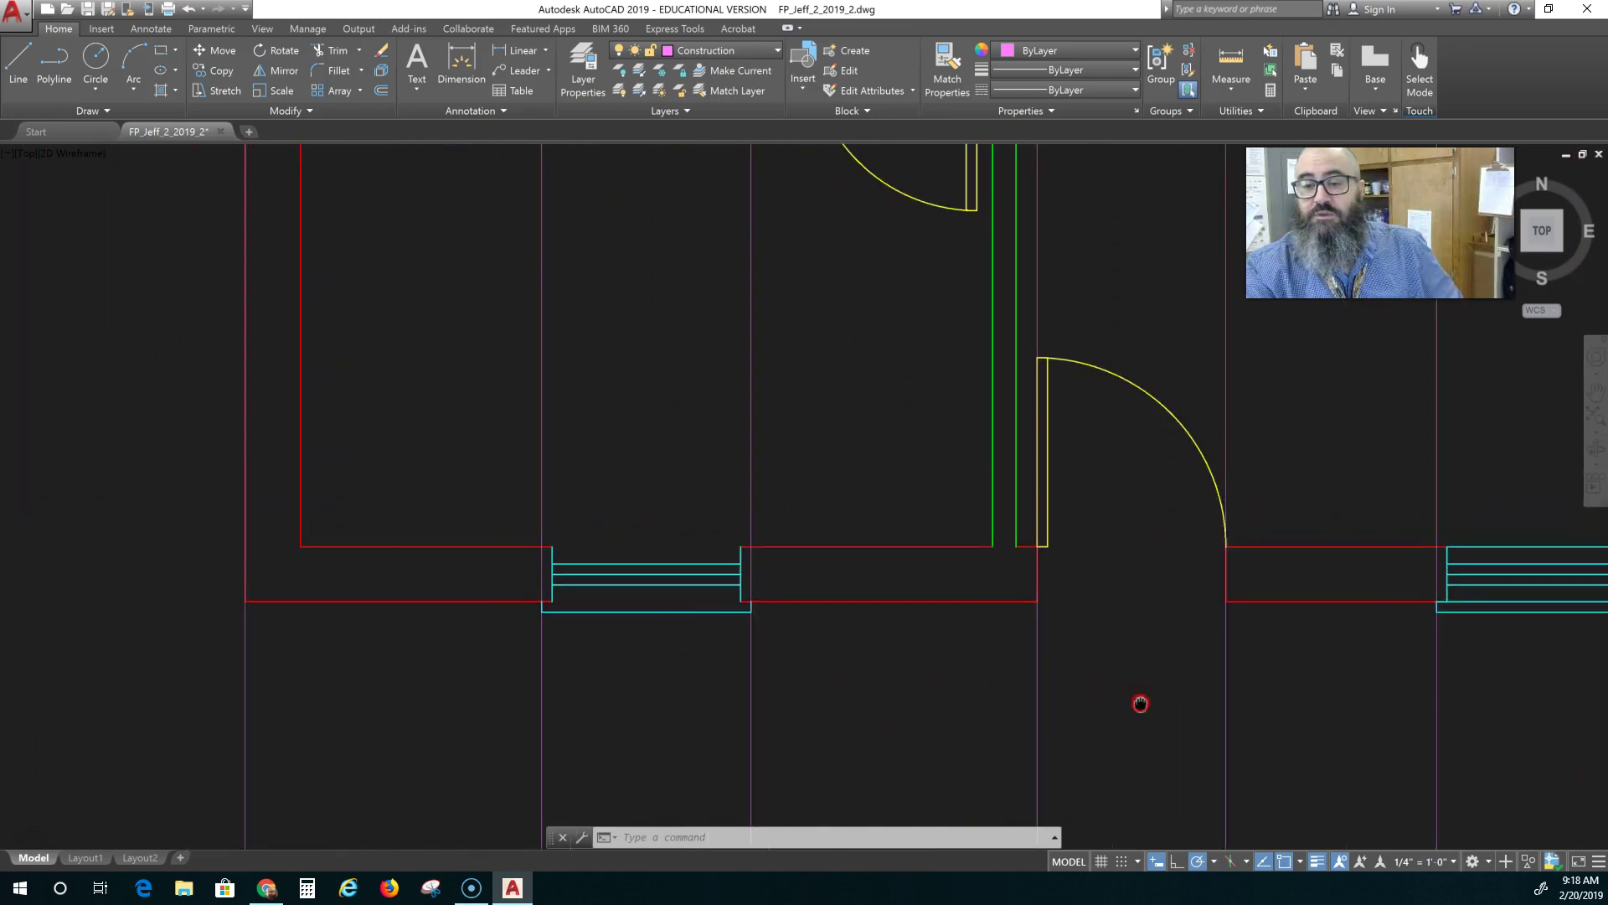
pyautogui.scroll(-1, 905, 707)
pyautogui.moveTo(933, 734); pyautogui.dragTo(642, 647, button='middle')
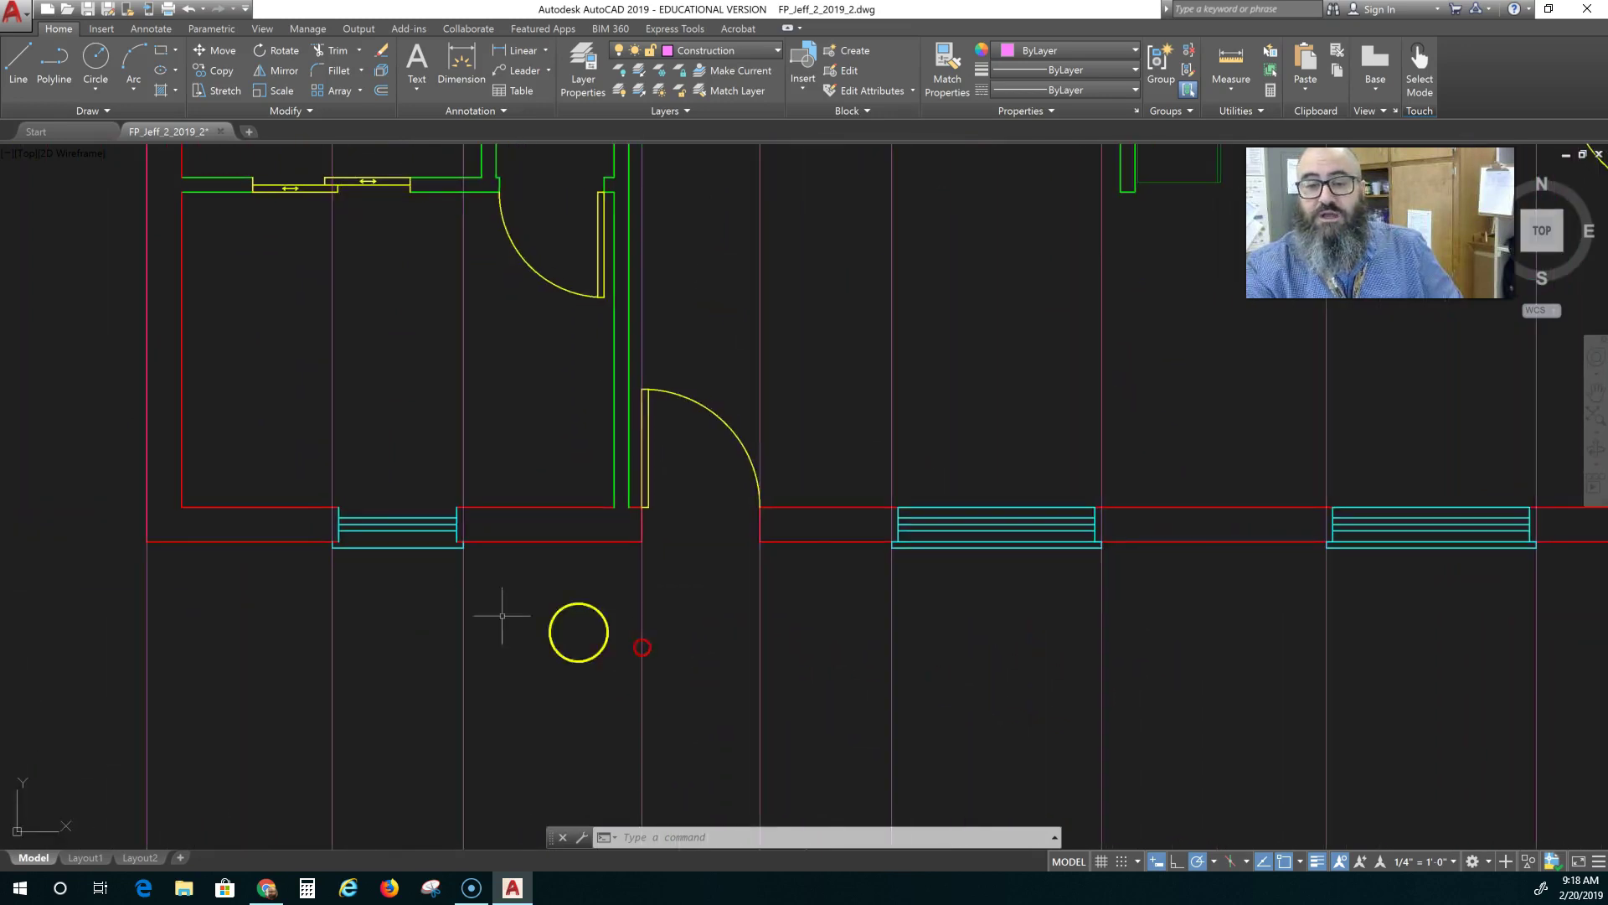
pyautogui.scroll(-2, 764, 671)
pyautogui.scroll(-1, 869, 707)
pyautogui.moveTo(868, 707); pyautogui.dragTo(628, 500, button='middle')
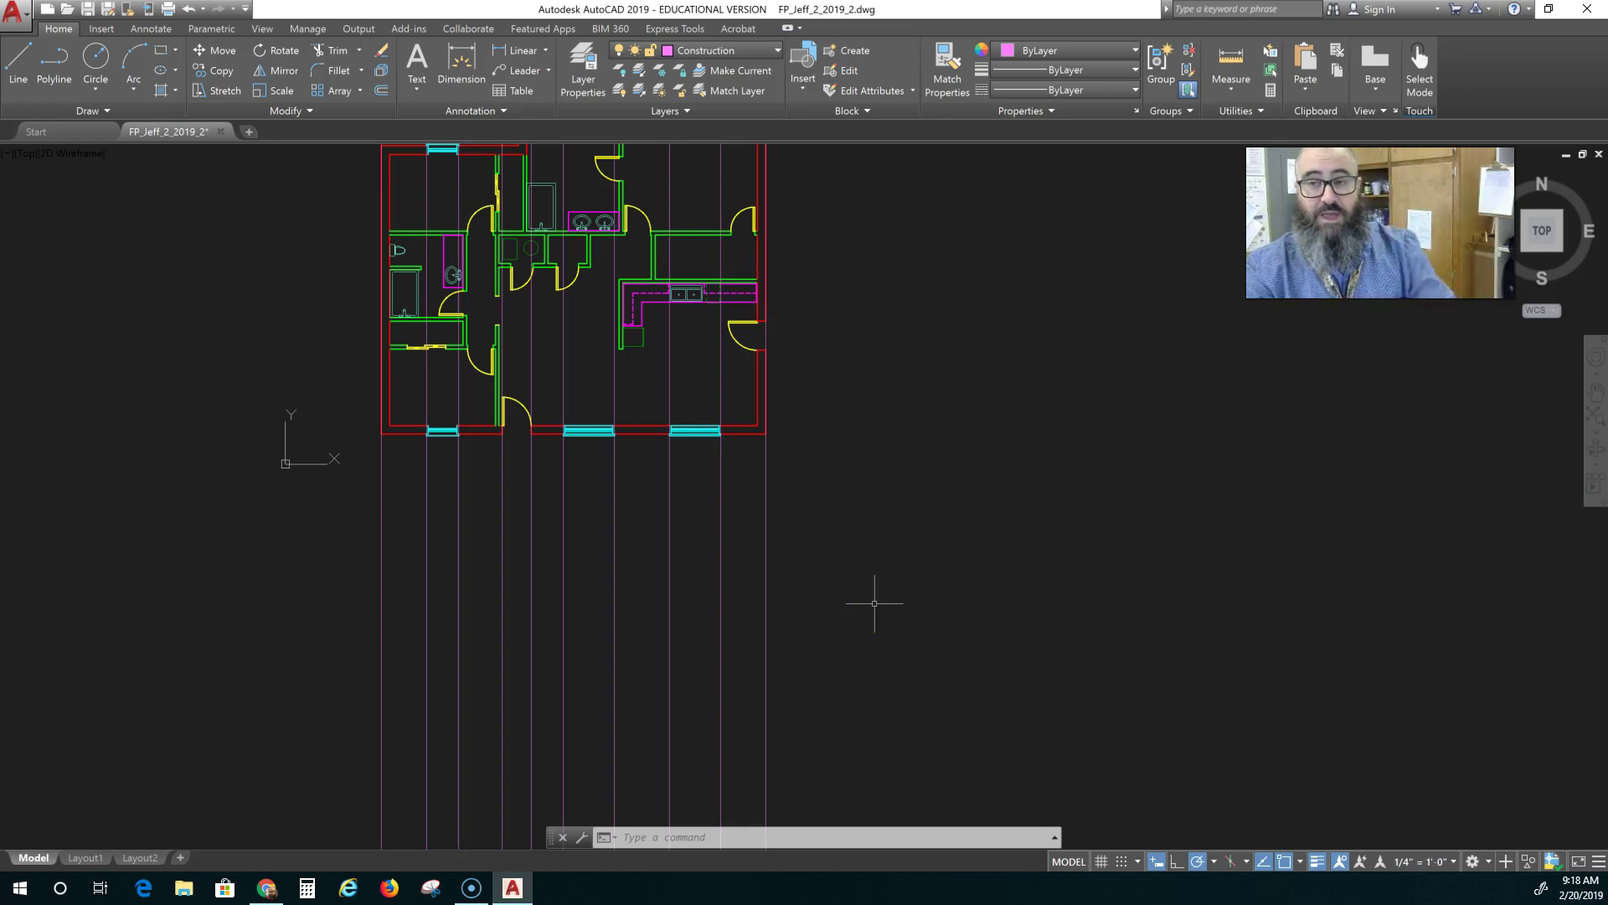
# Make Ext Wall current and draw a horizontal baseline from the leftmost to rightmost projection line
pyautogui.click(725, 51)
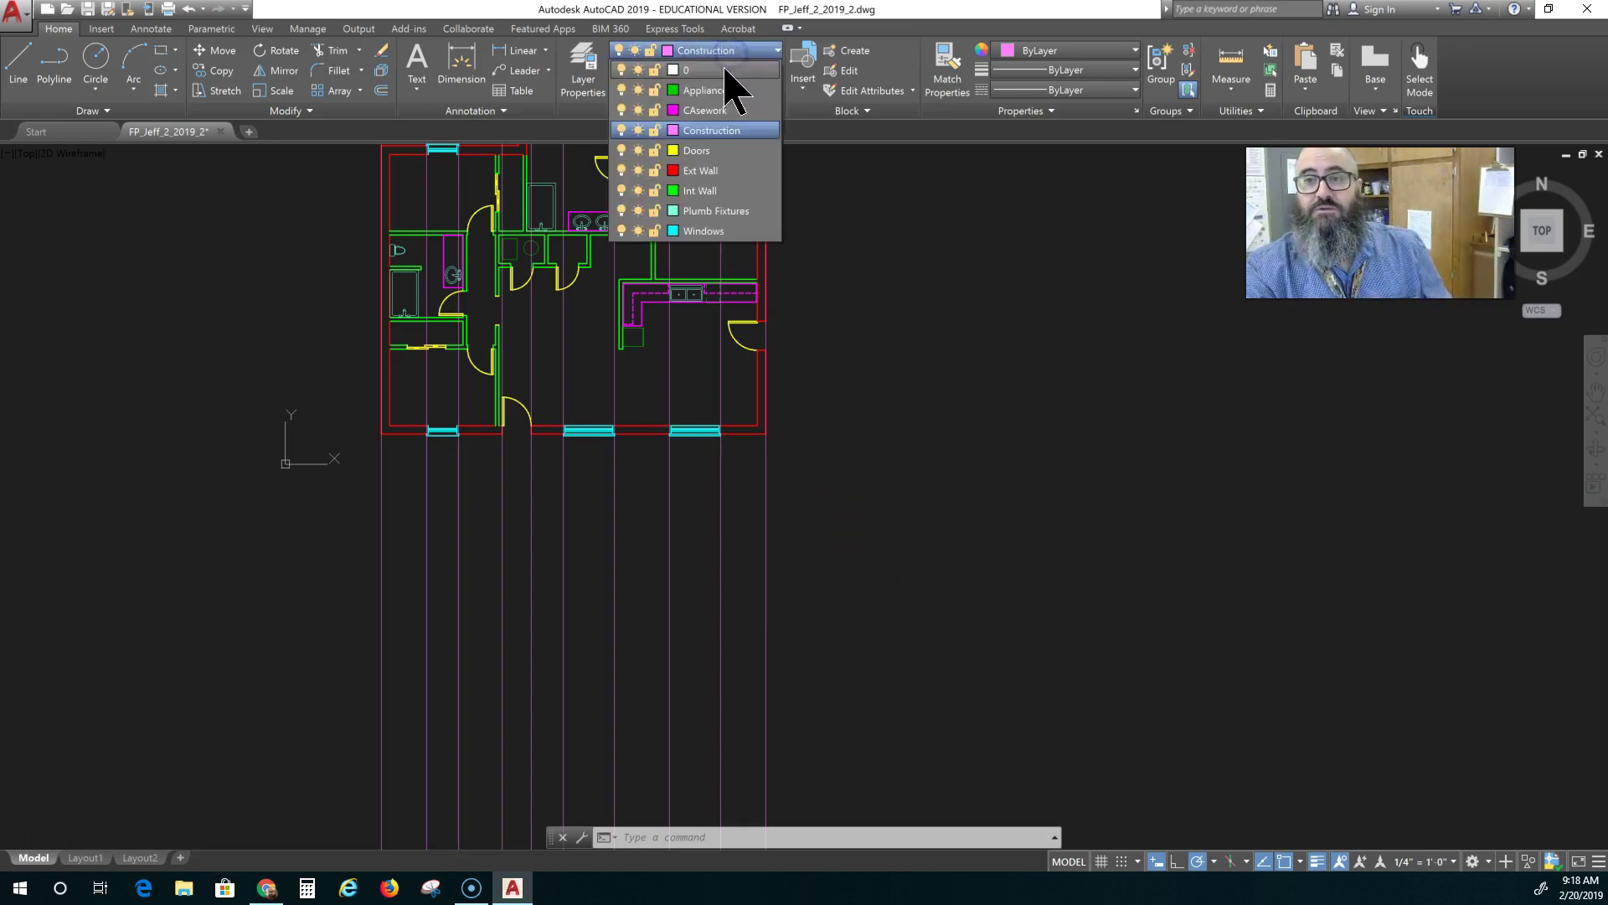
pyautogui.click(700, 171)
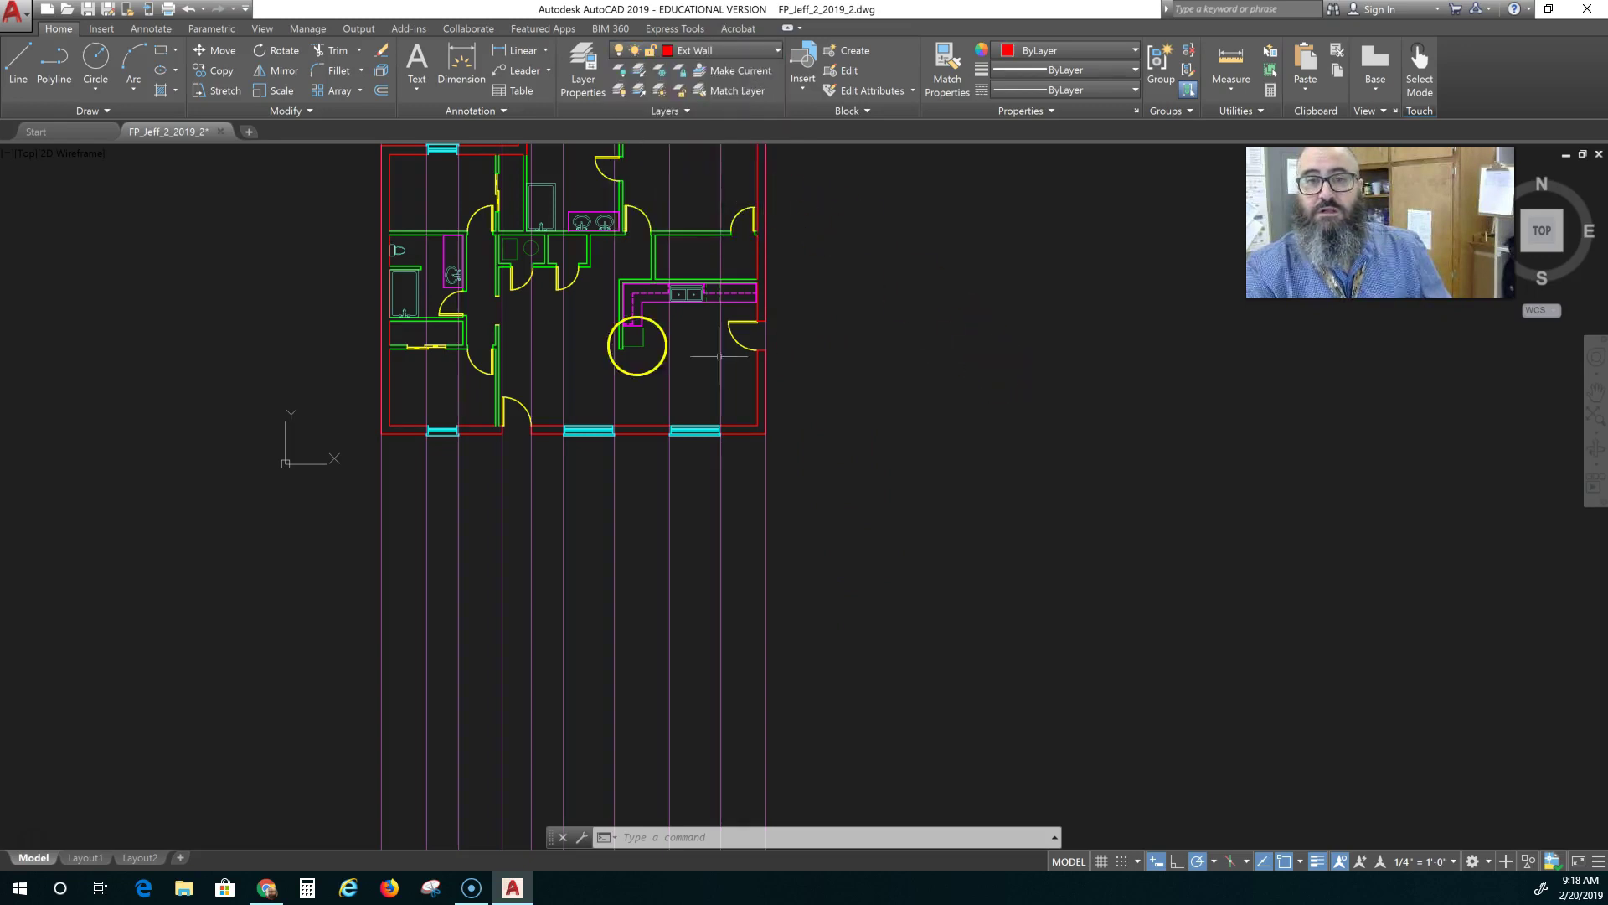
pyautogui.click(18, 57)
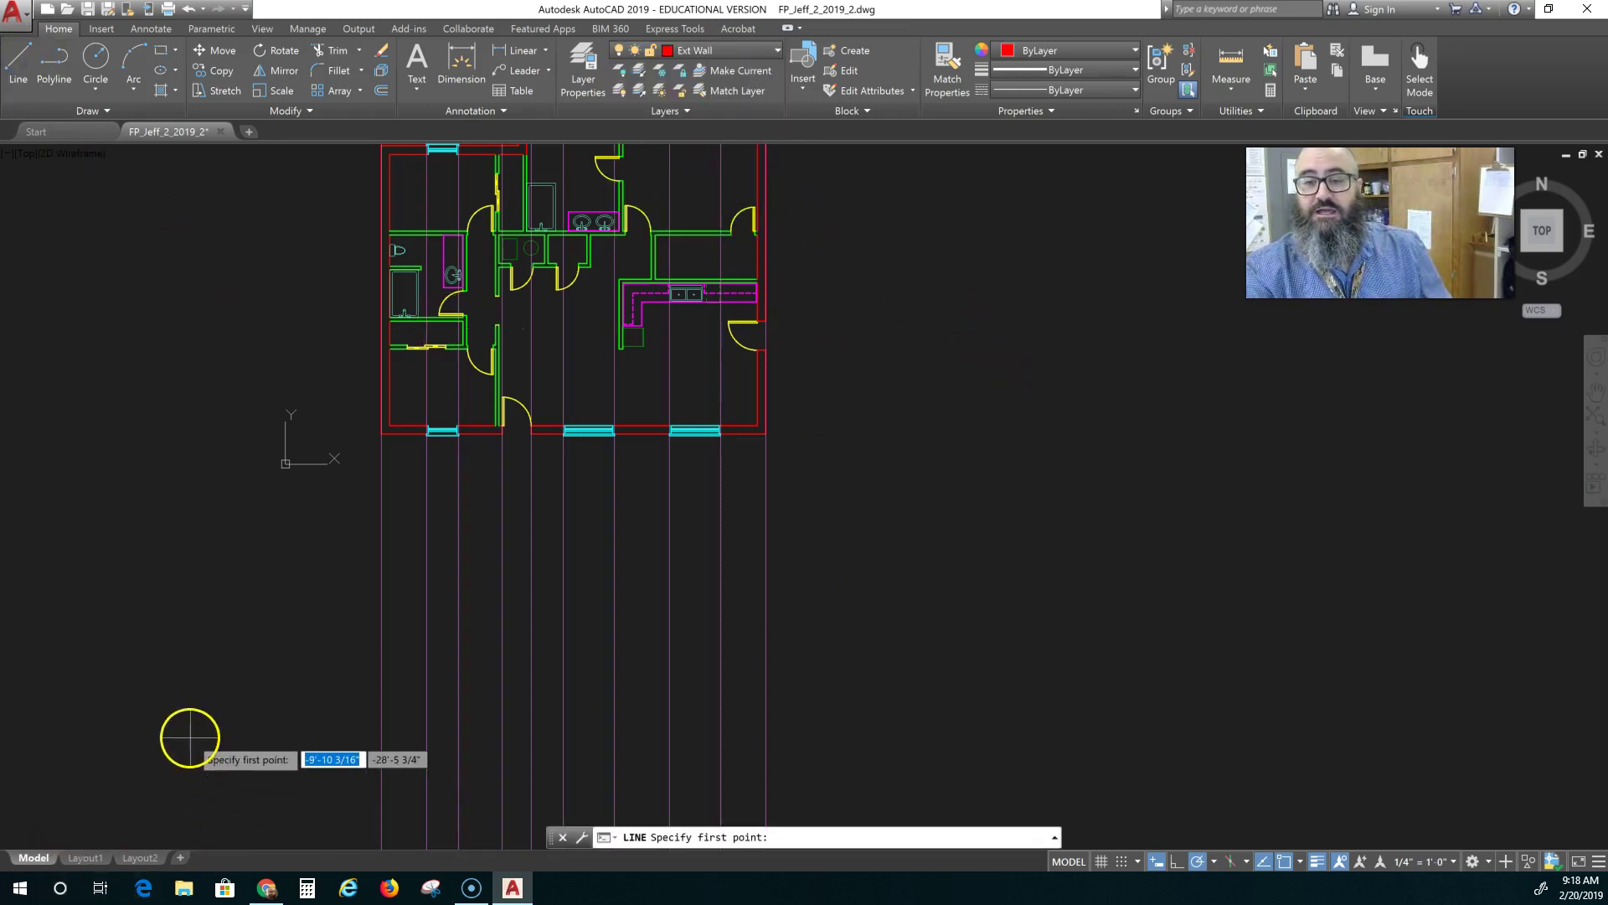
pyautogui.moveTo(187, 735); pyautogui.dragTo(181, 606, button='middle')
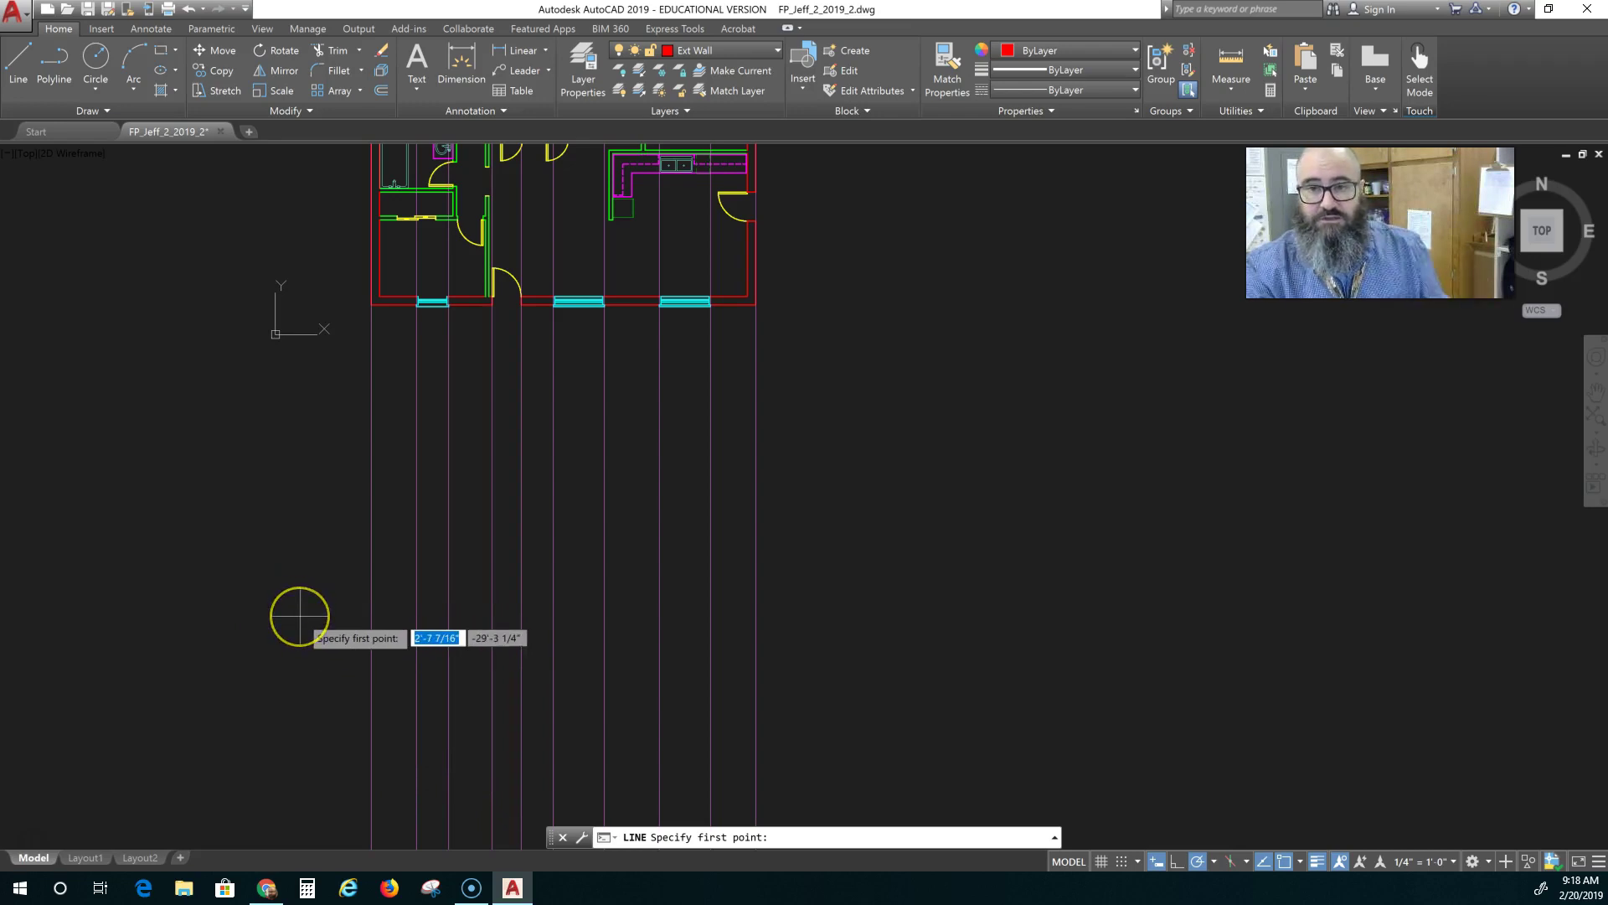
pyautogui.moveTo(299, 614)
pyautogui.mouseDown(button='middle')
pyautogui.moveTo(342, 675)
pyautogui.moveTo(323, 617)
pyautogui.mouseUp(button='middle')
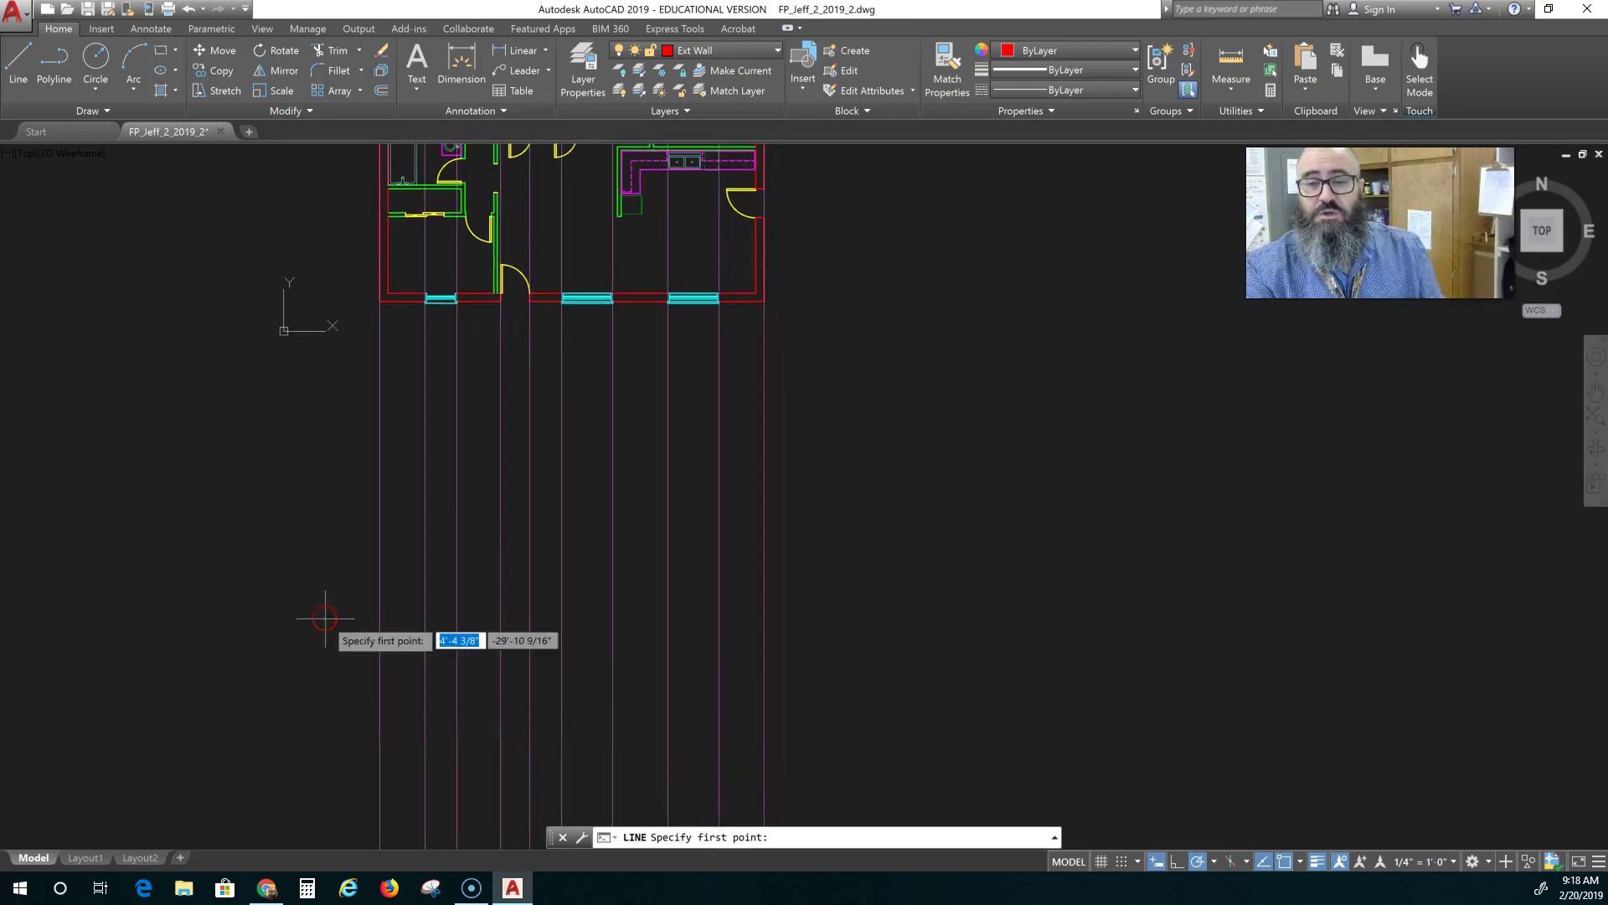
pyautogui.click(379, 769)
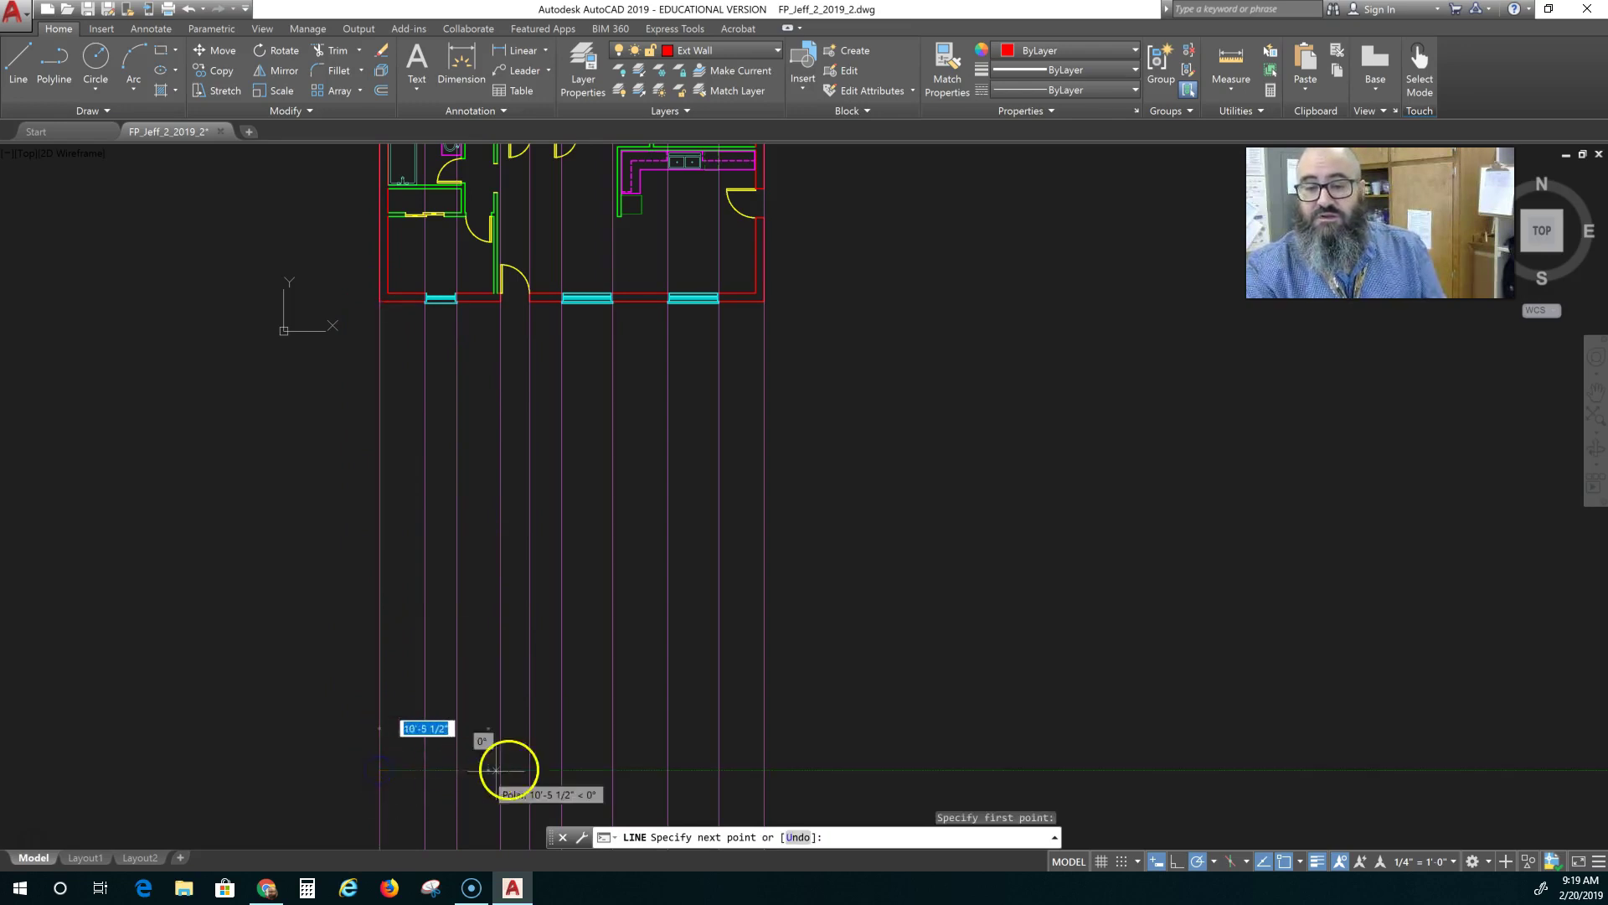
pyautogui.click(764, 769)
pyautogui.press('Escape')
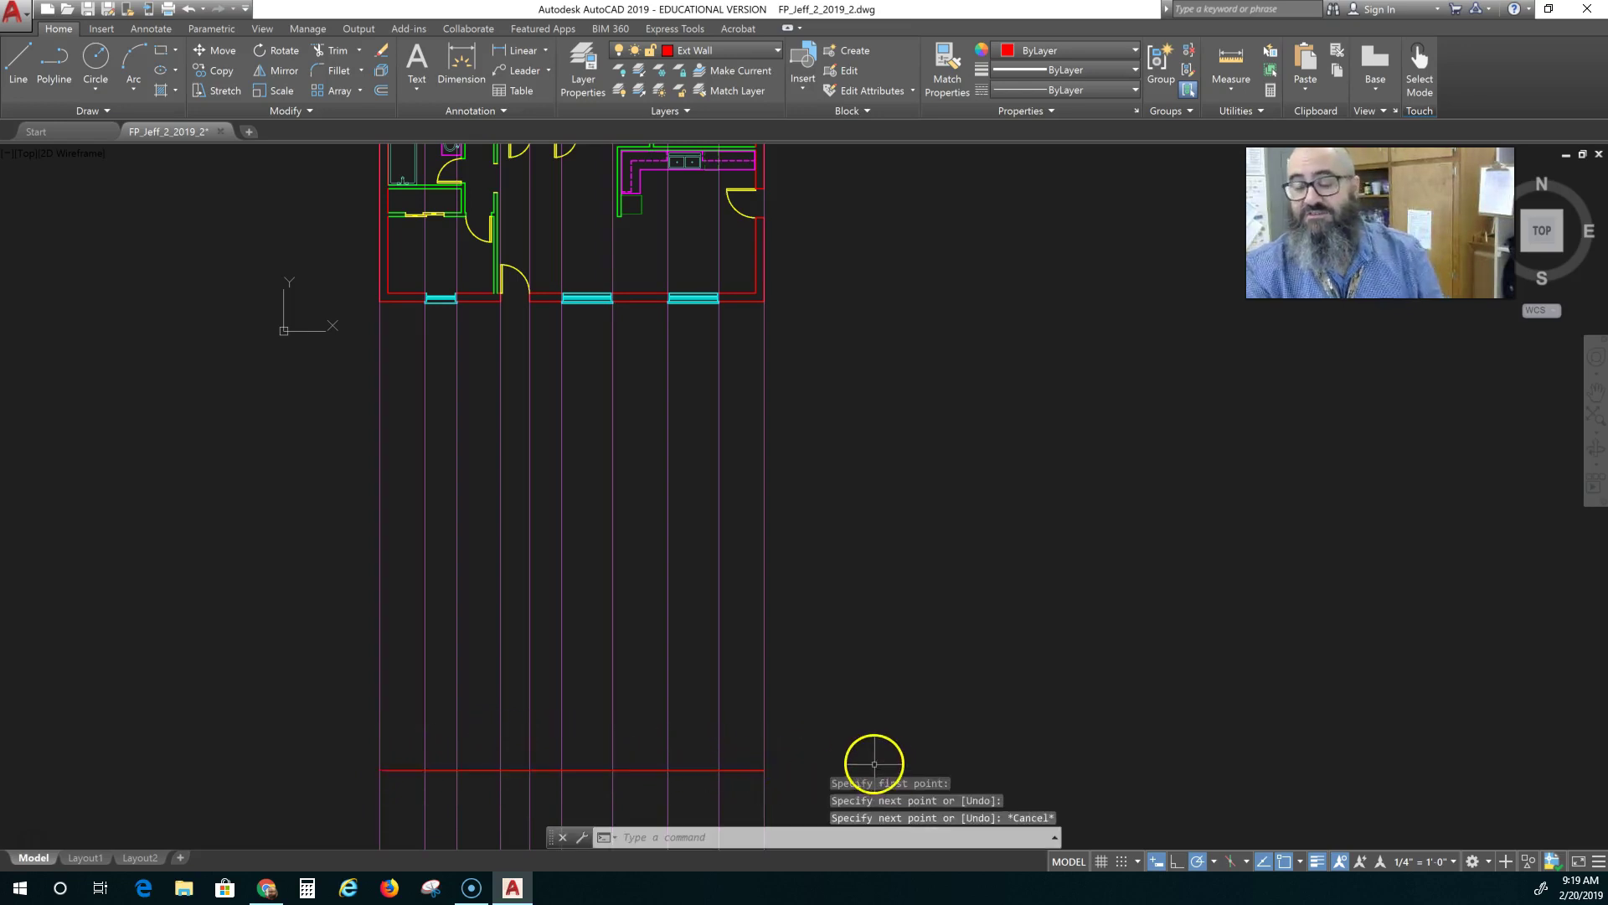
pyautogui.moveTo(819, 711)
pyautogui.mouseDown(button='middle')
pyautogui.moveTo(863, 591)
pyautogui.moveTo(846, 607)
pyautogui.mouseUp(button='middle')
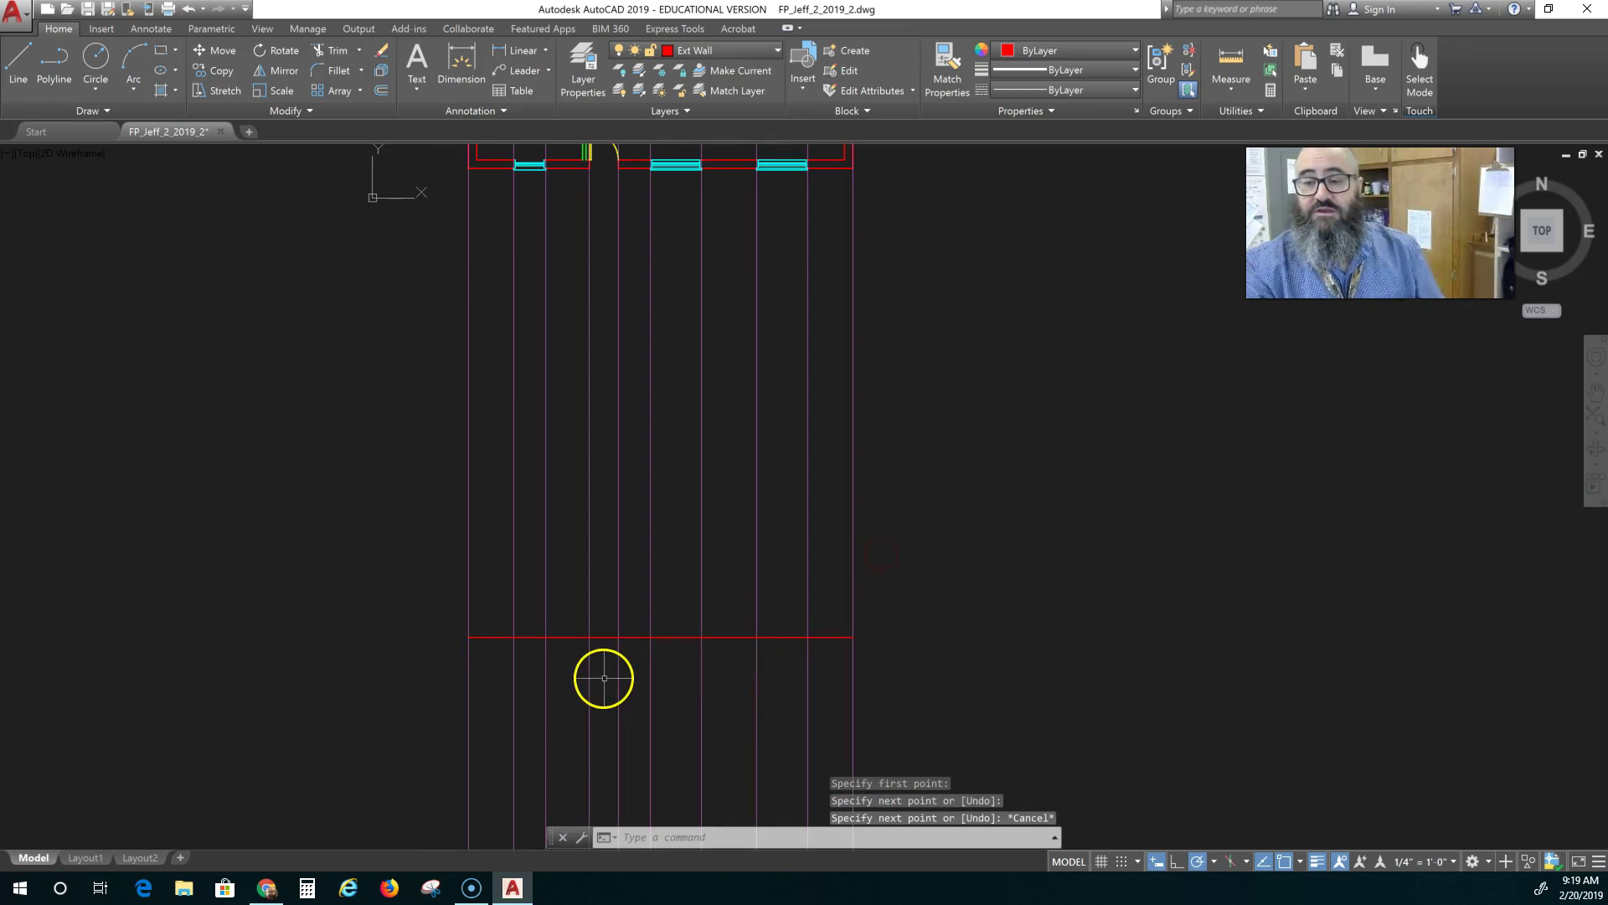
pyautogui.rightClick(618, 639)
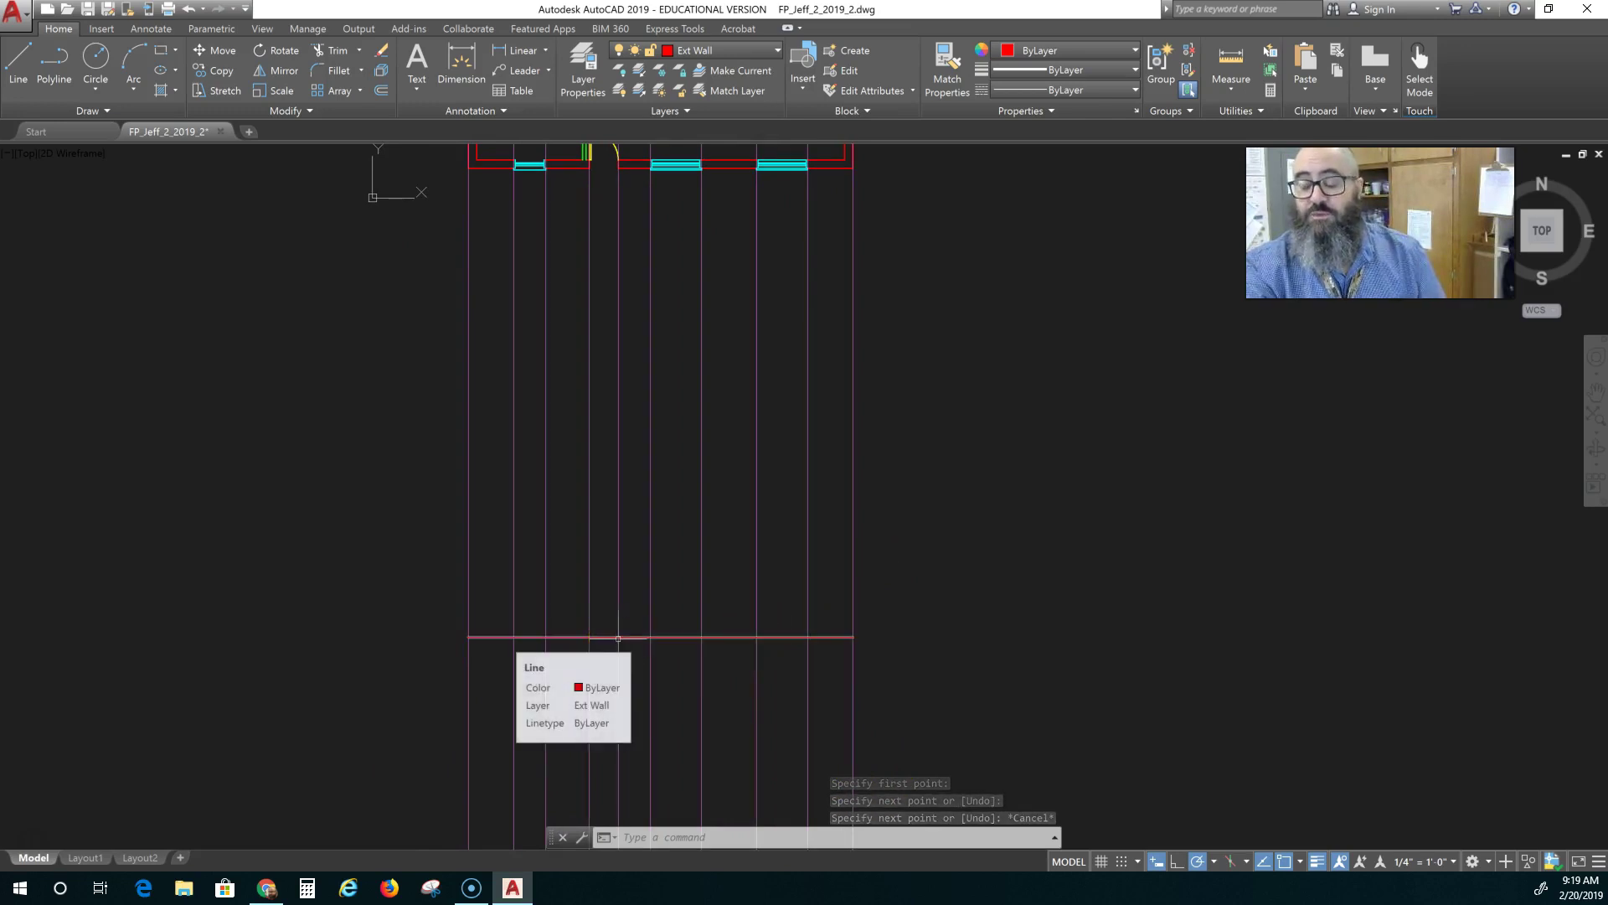
pyautogui.press('Escape')
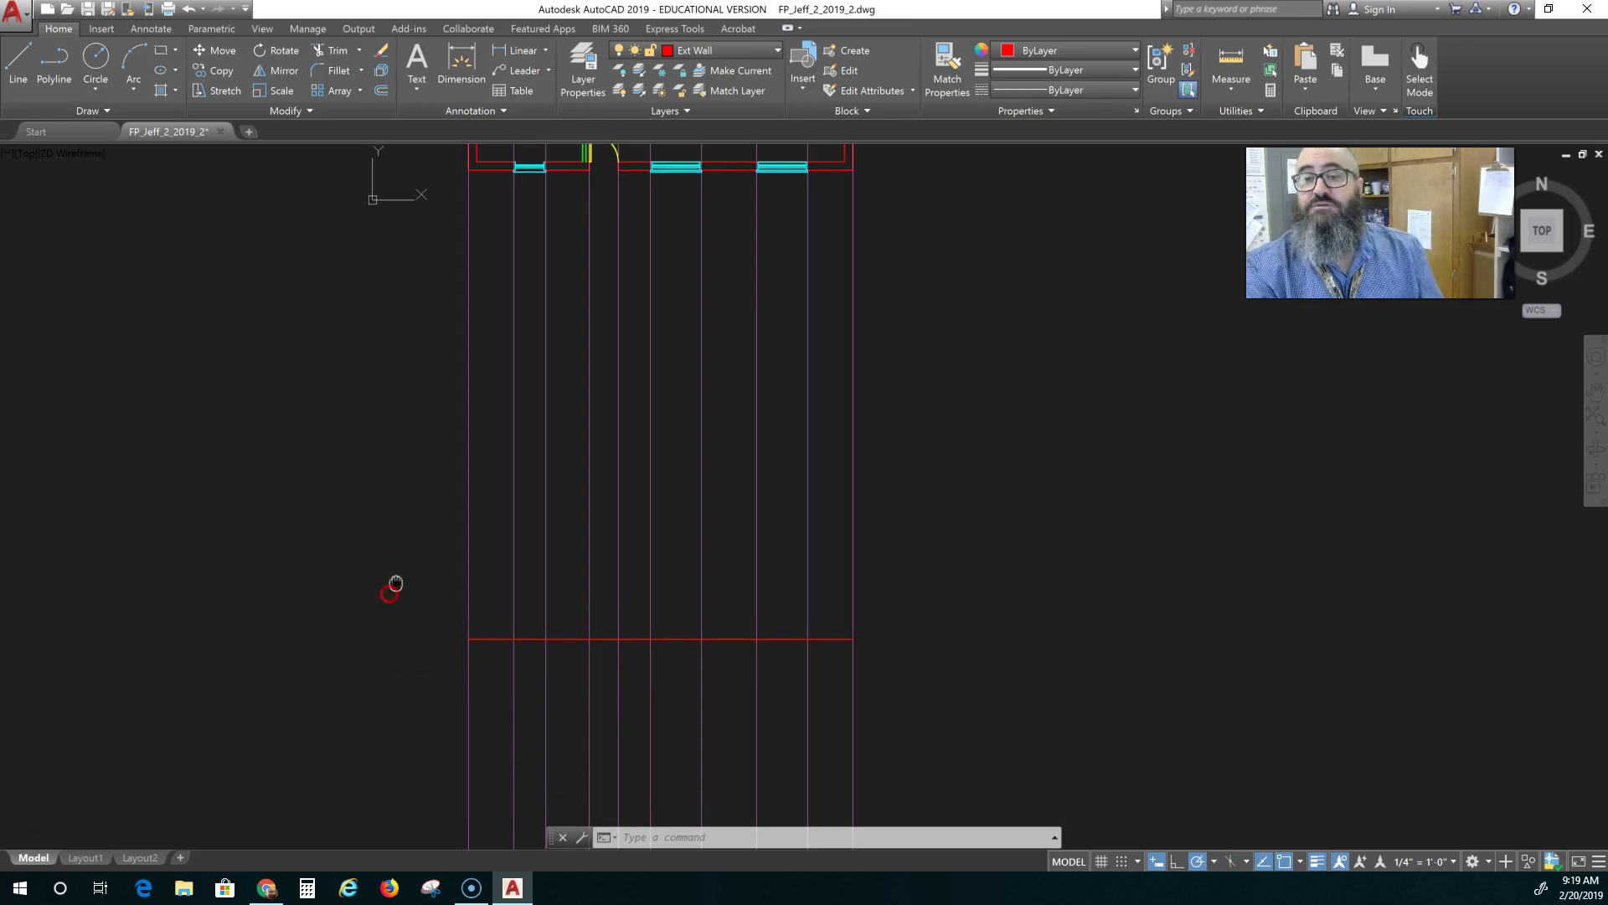
pyautogui.moveTo(394, 585); pyautogui.dragTo(348, 686, button='middle')
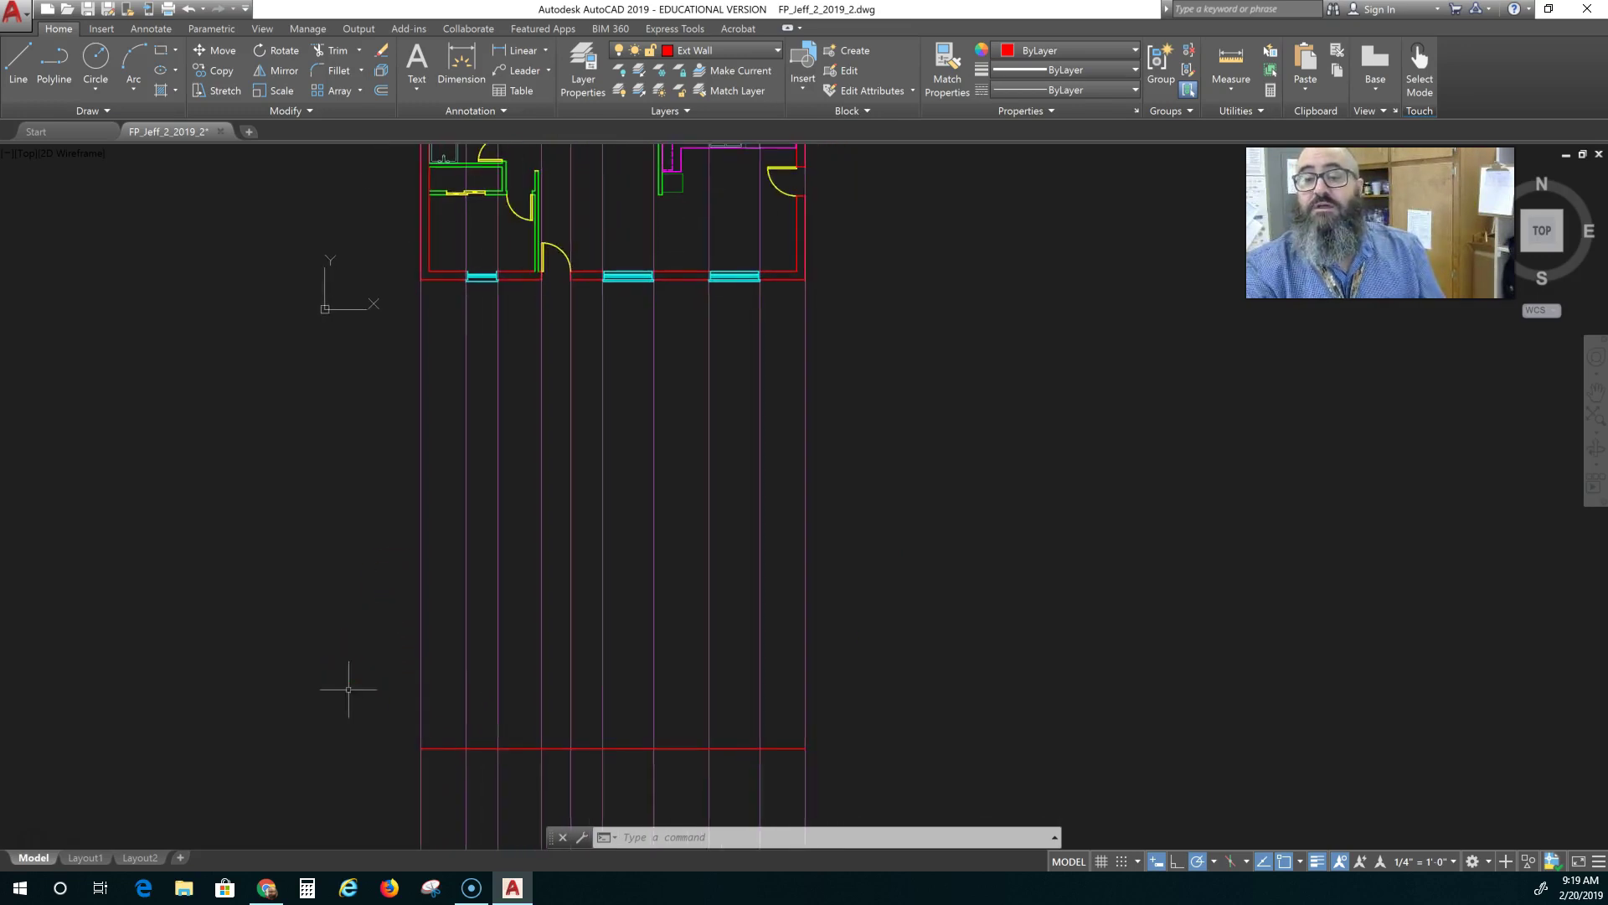
pyautogui.click(536, 747)
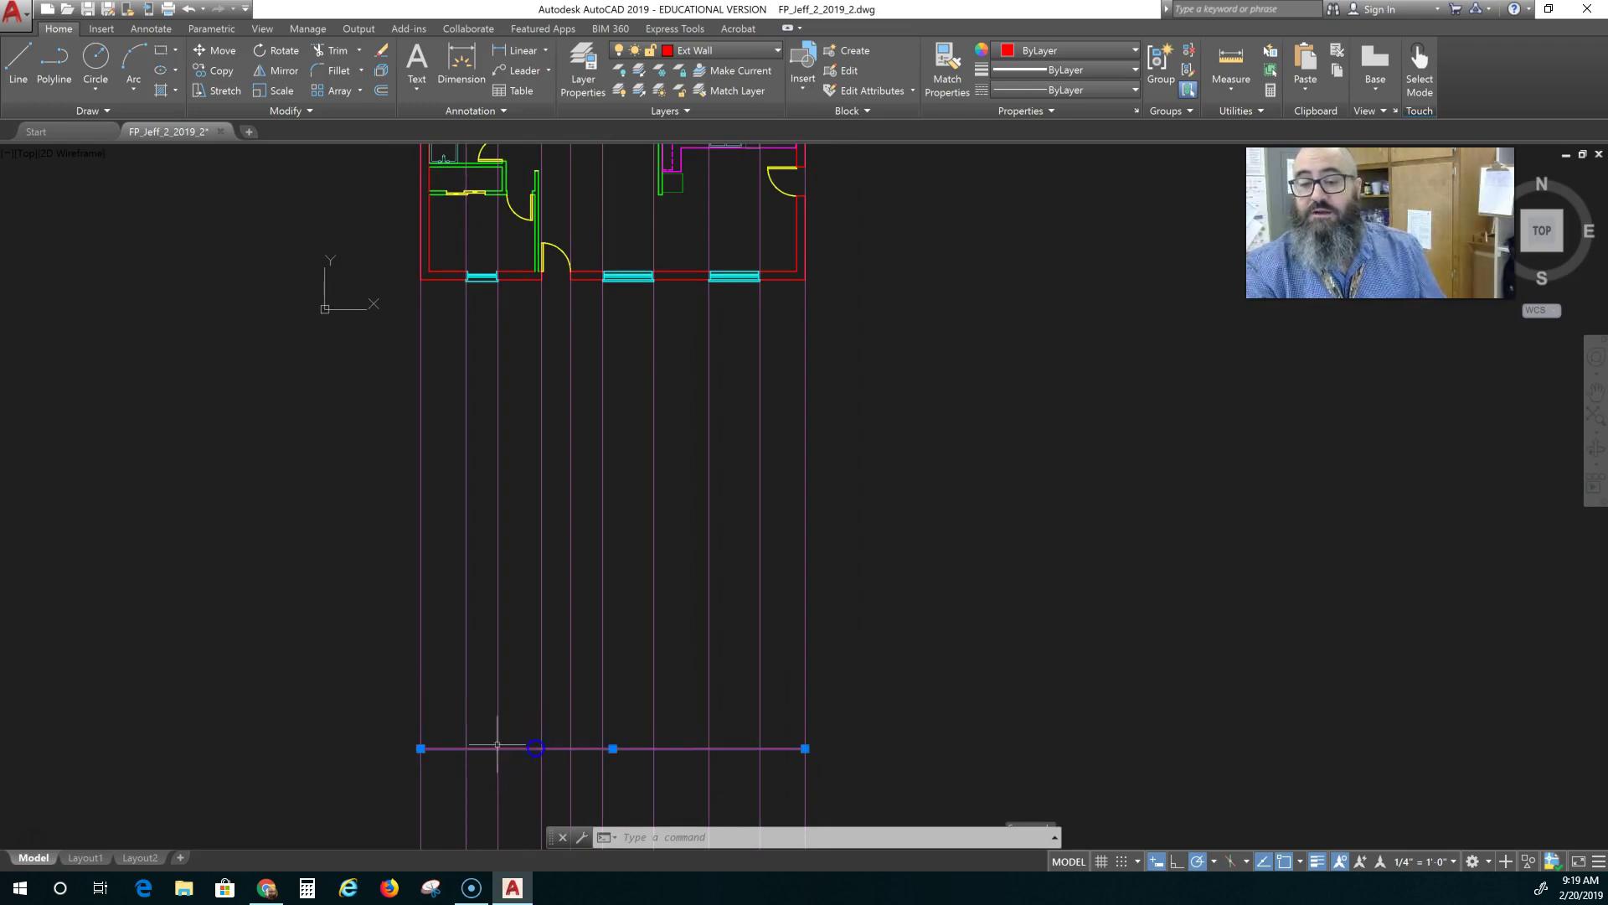
pyautogui.press('Escape')
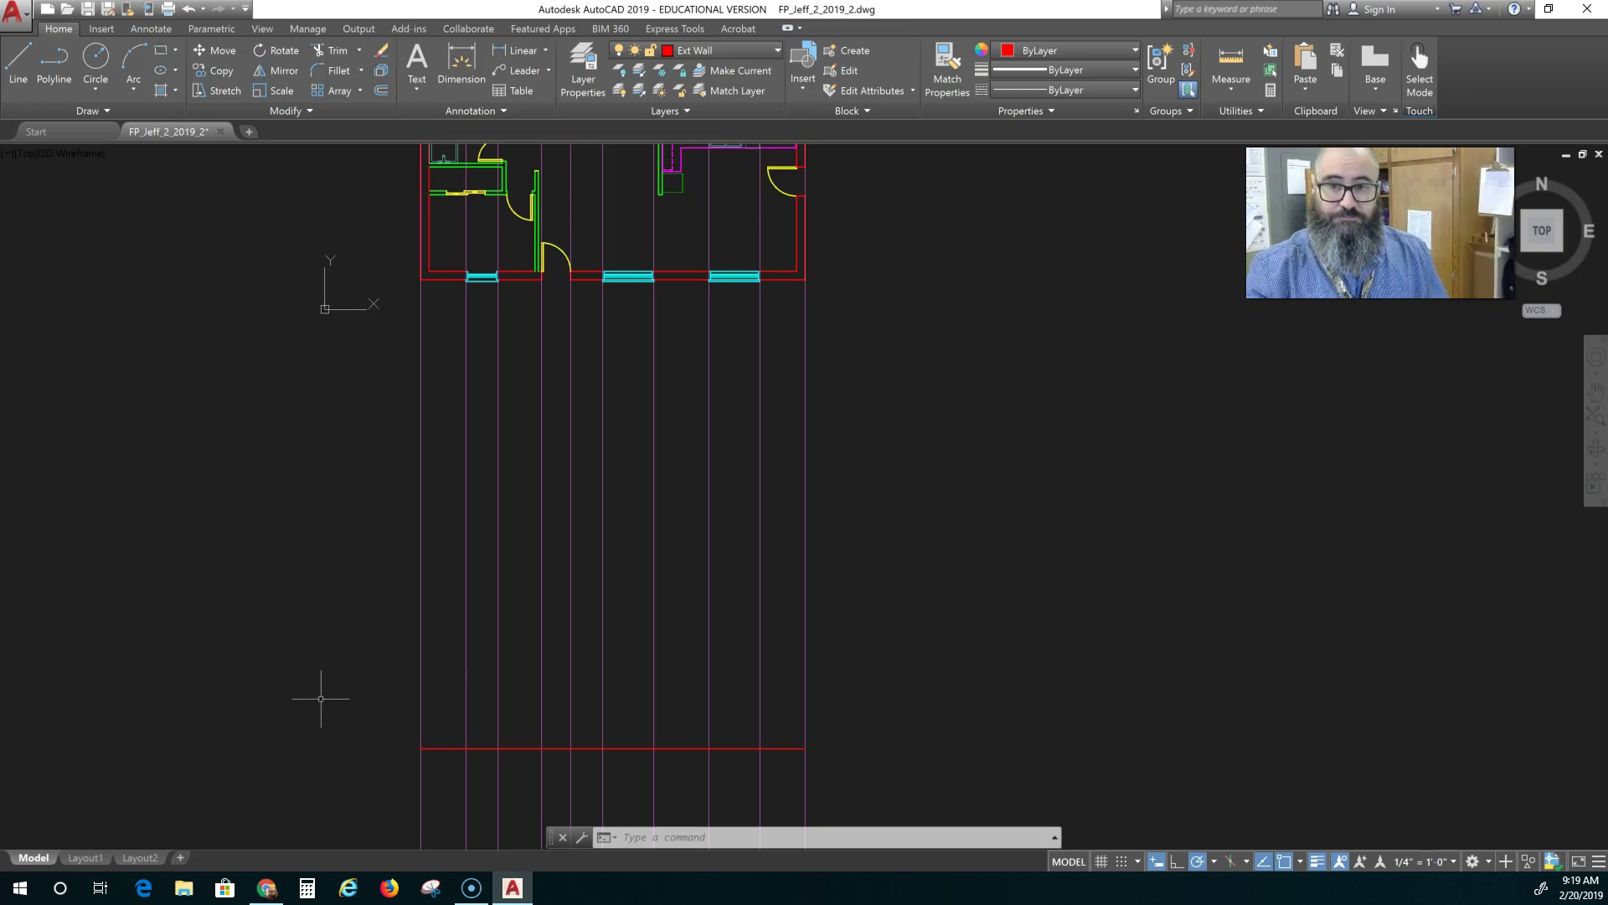
# Offset the red baseline 8'1-1/2" upward to create the wall-height line
pyautogui.click(385, 83)
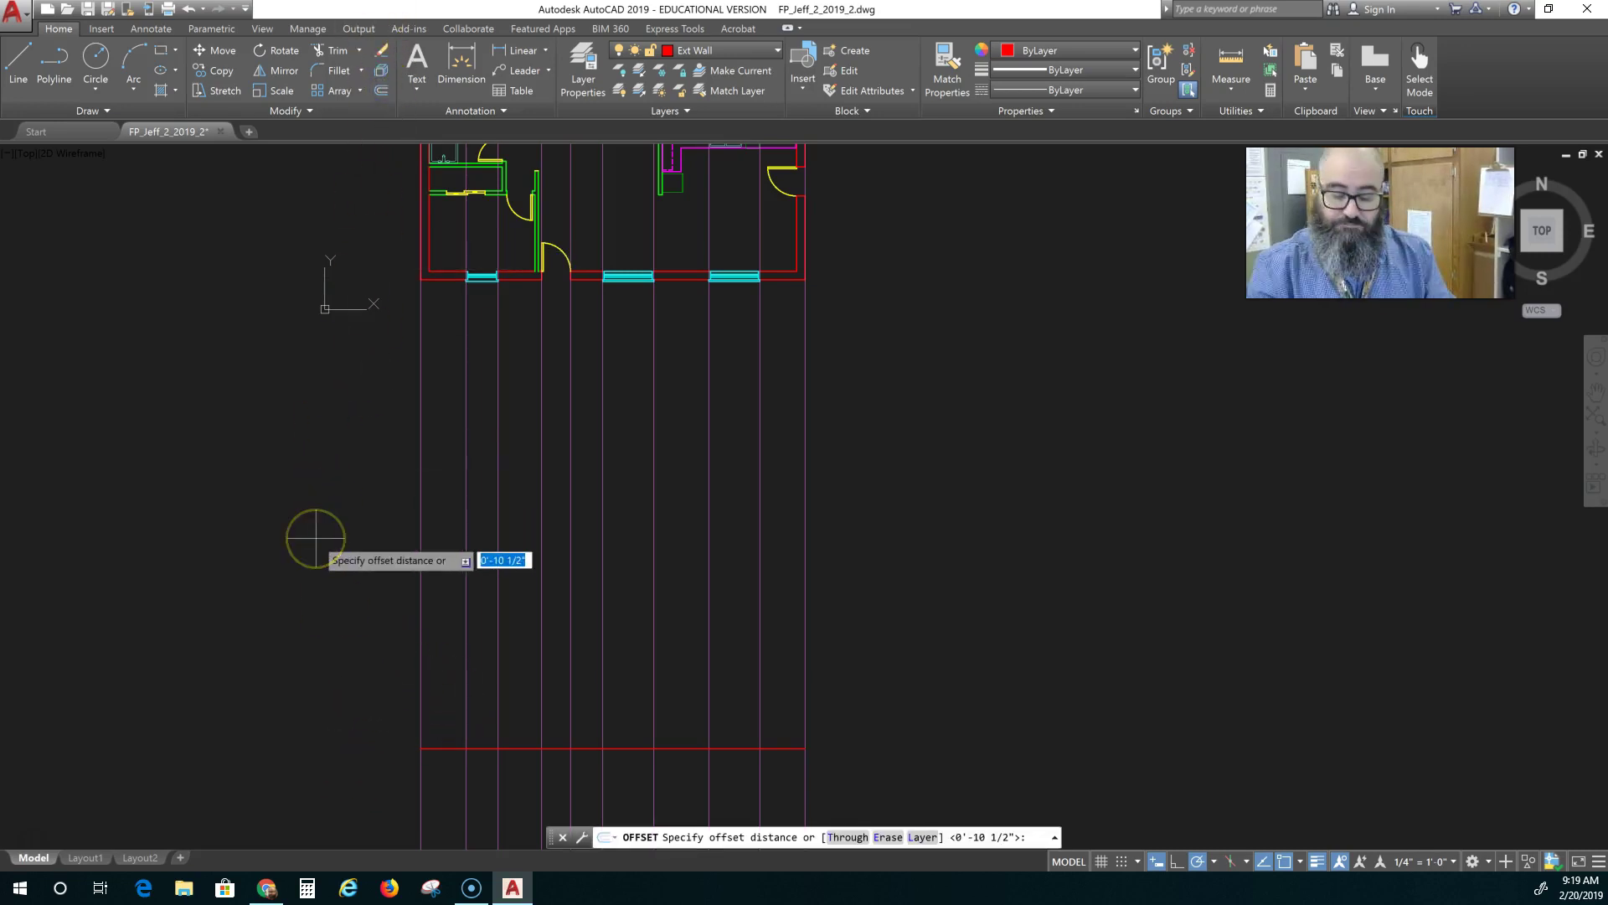
pyautogui.write('8')
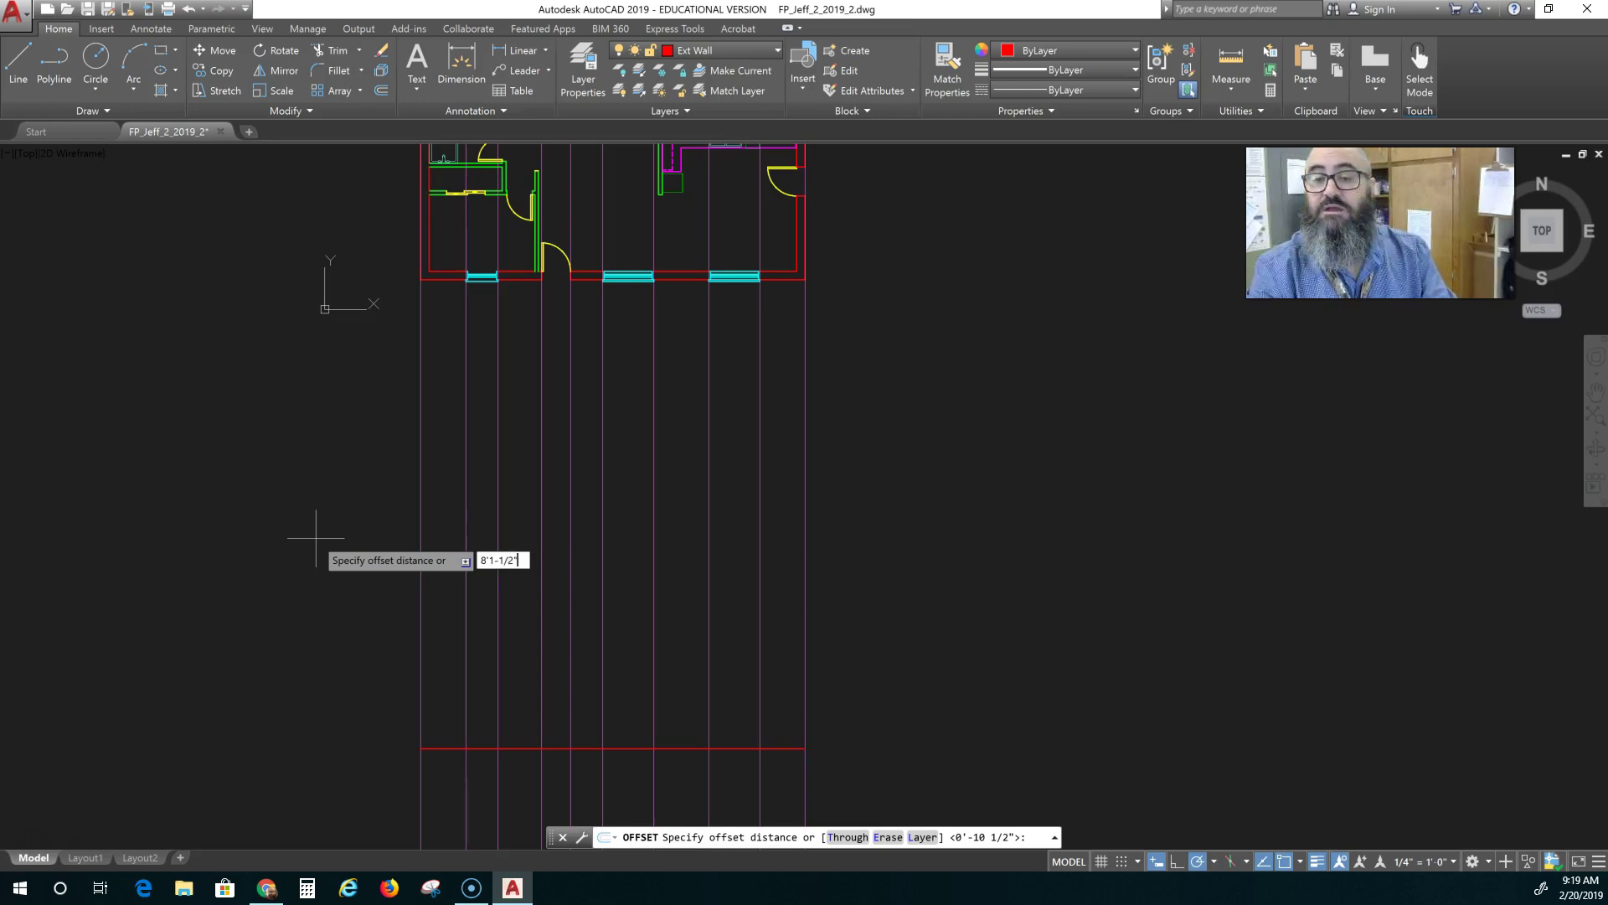
pyautogui.press('Return')
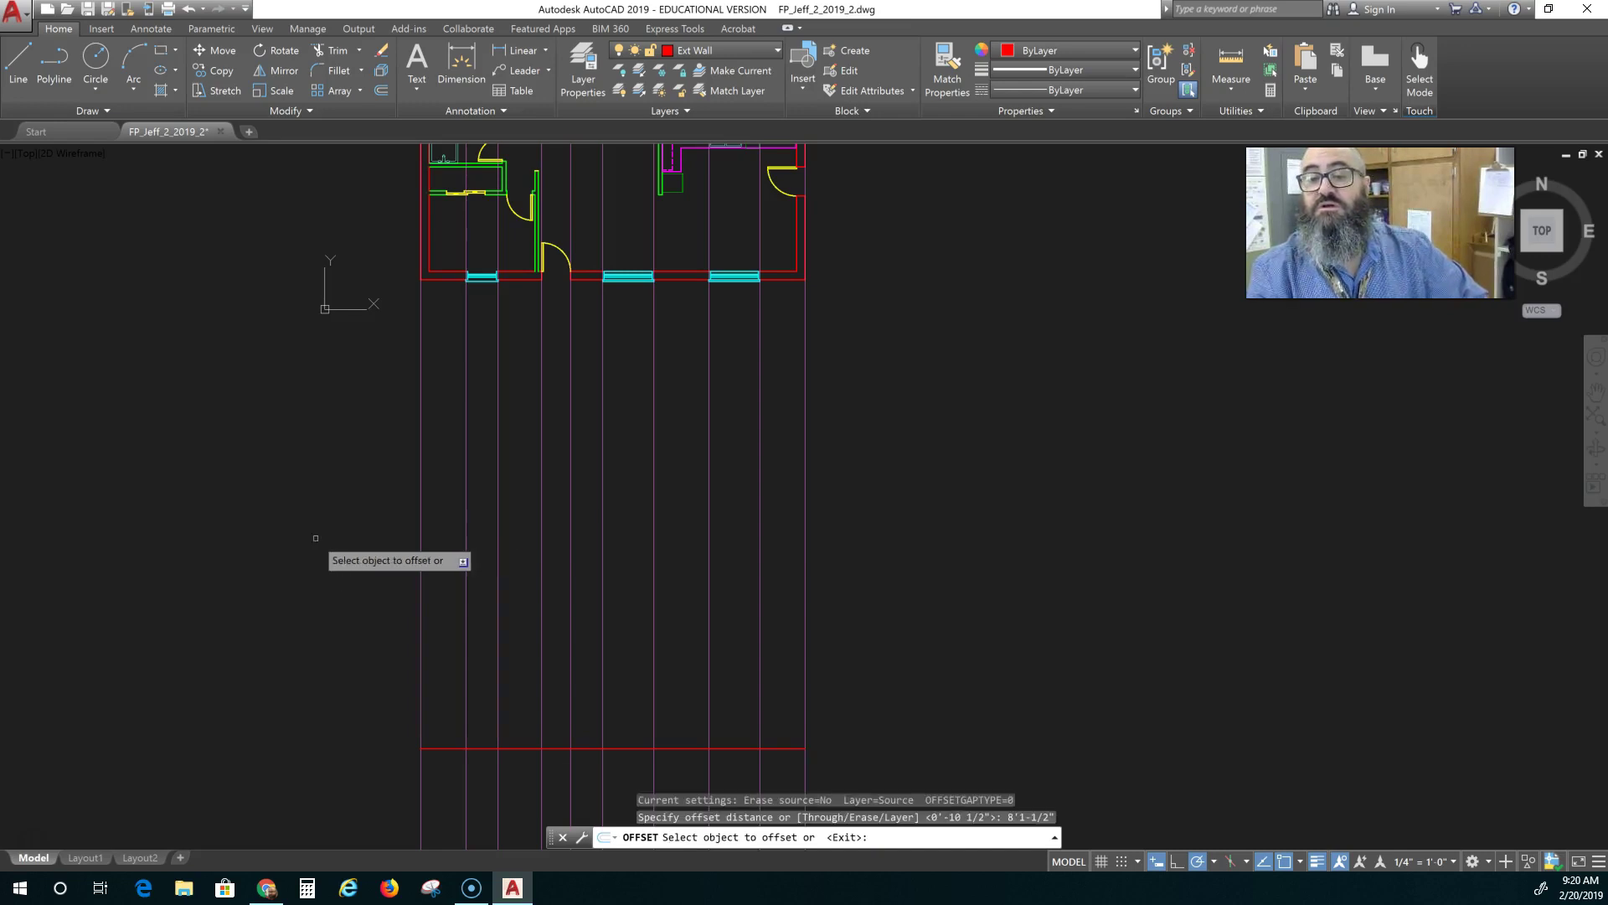
pyautogui.click(626, 748)
pyautogui.click(617, 621)
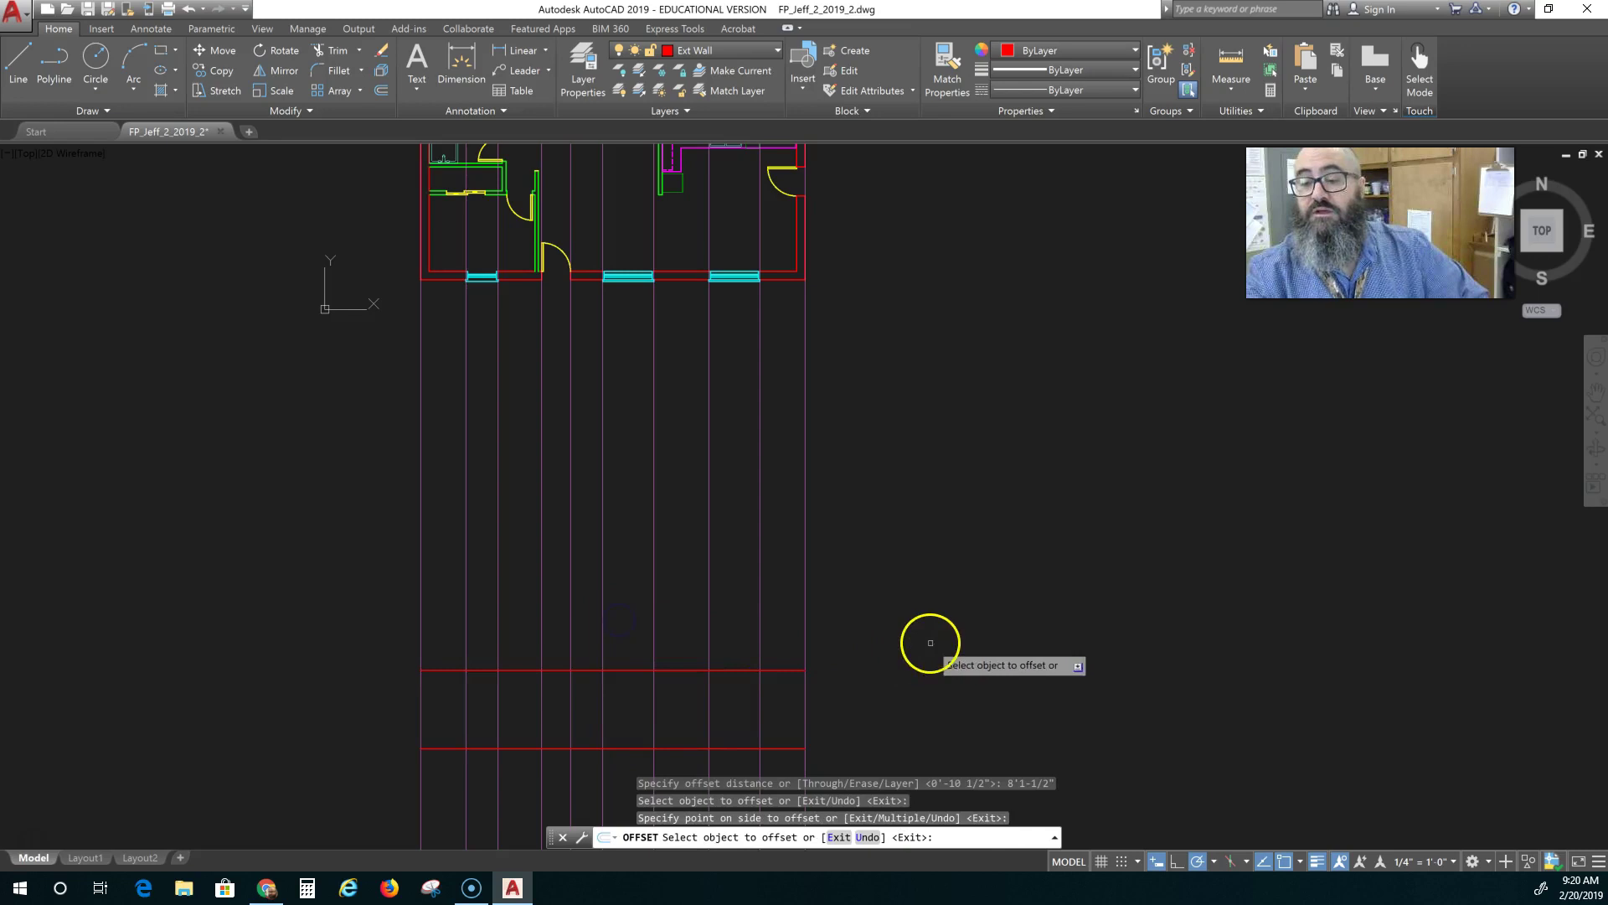
pyautogui.moveTo(882, 699)
pyautogui.mouseDown(button='middle')
pyautogui.moveTo(879, 604)
pyautogui.moveTo(905, 669)
pyautogui.mouseUp(button='middle')
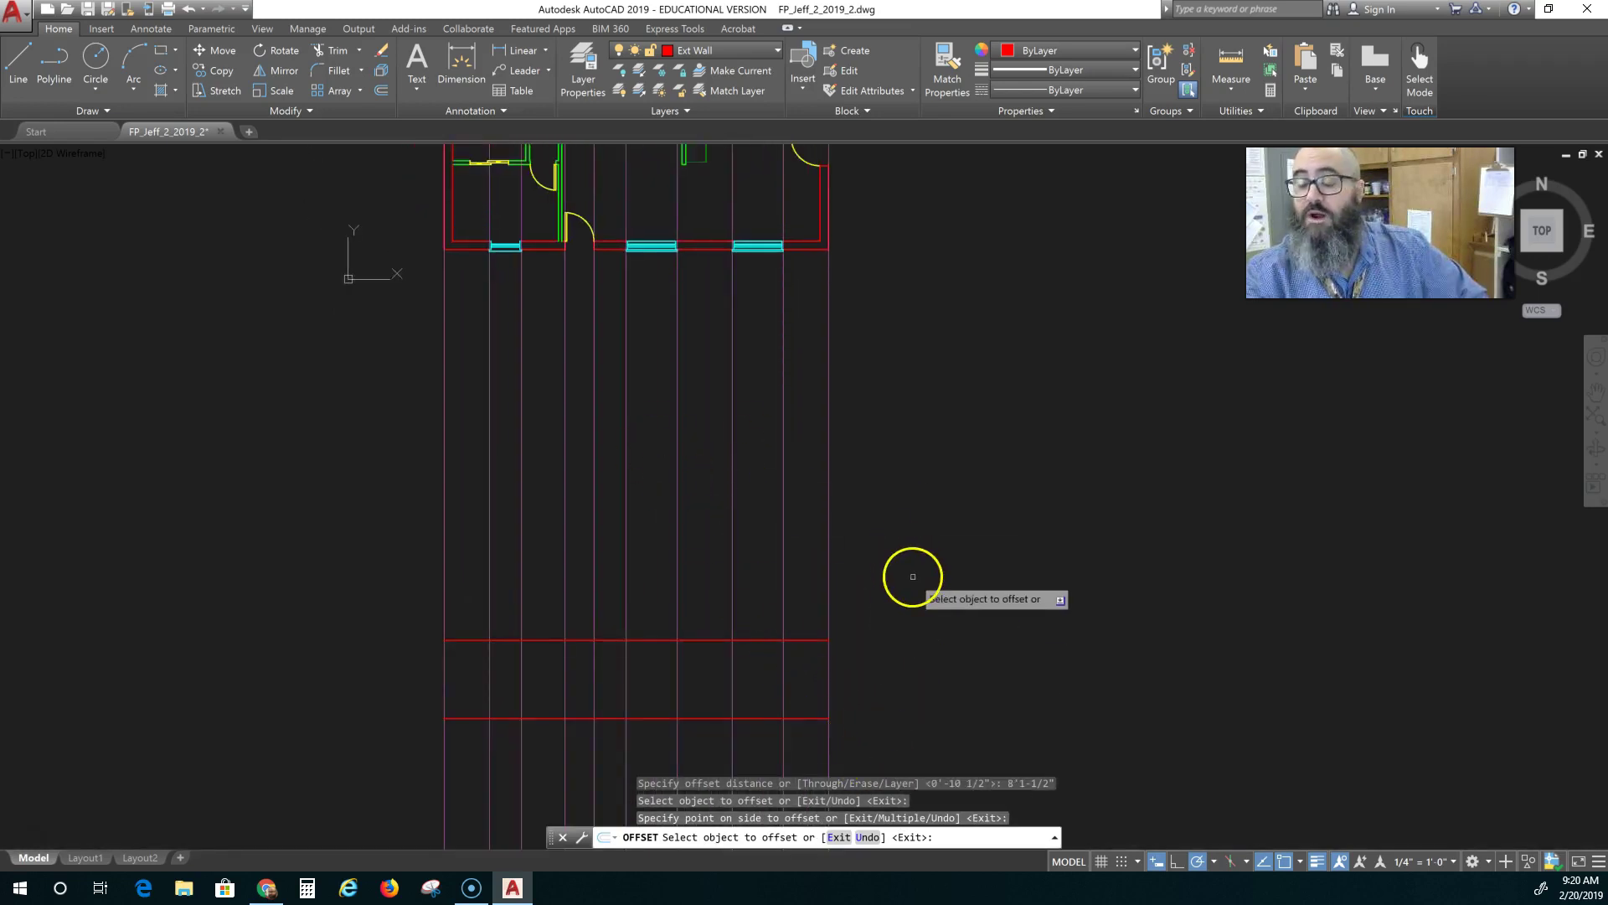
pyautogui.scroll(-1, 916, 648)
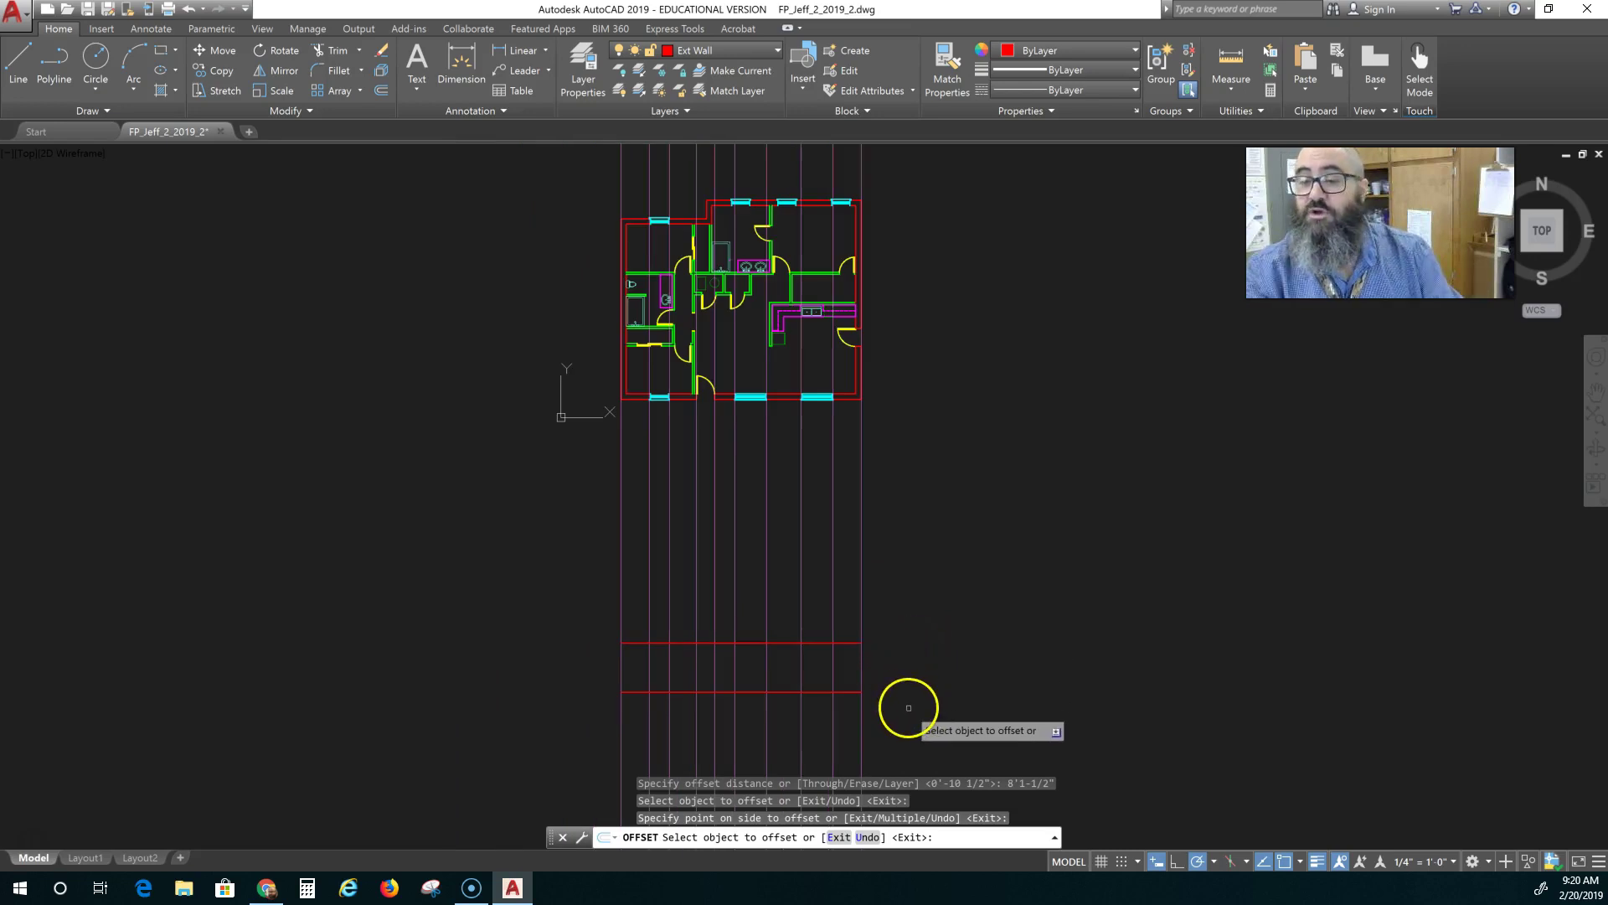
pyautogui.press('Escape')
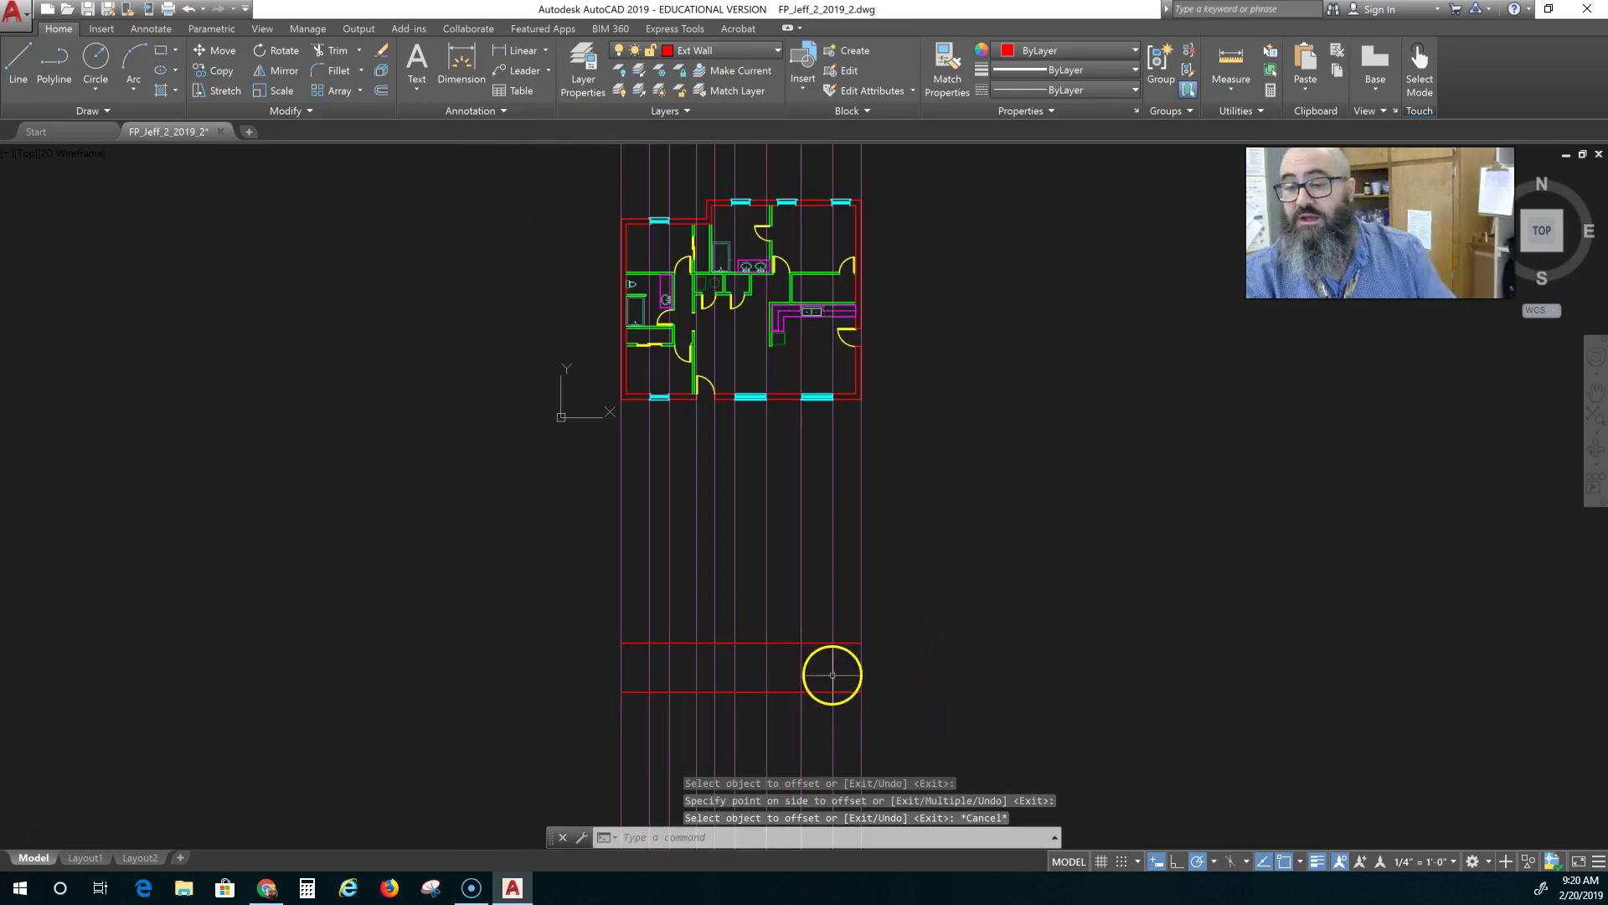
# Select the ground and wall-height lines and move them up from a projection-line base point
pyautogui.click(780, 622)
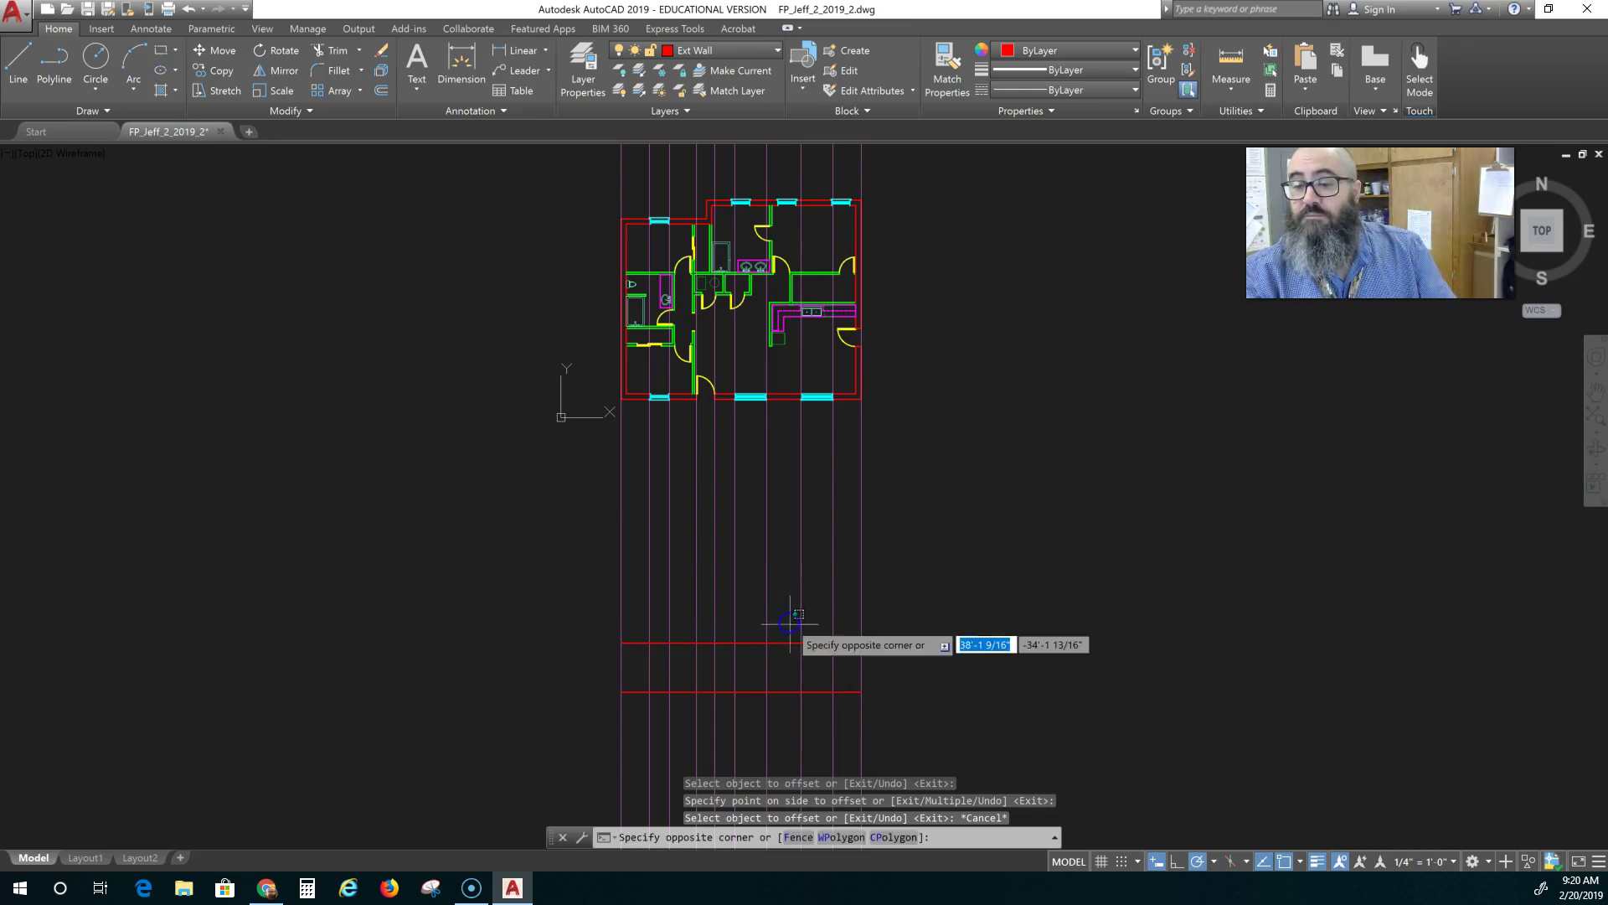
pyautogui.click(778, 716)
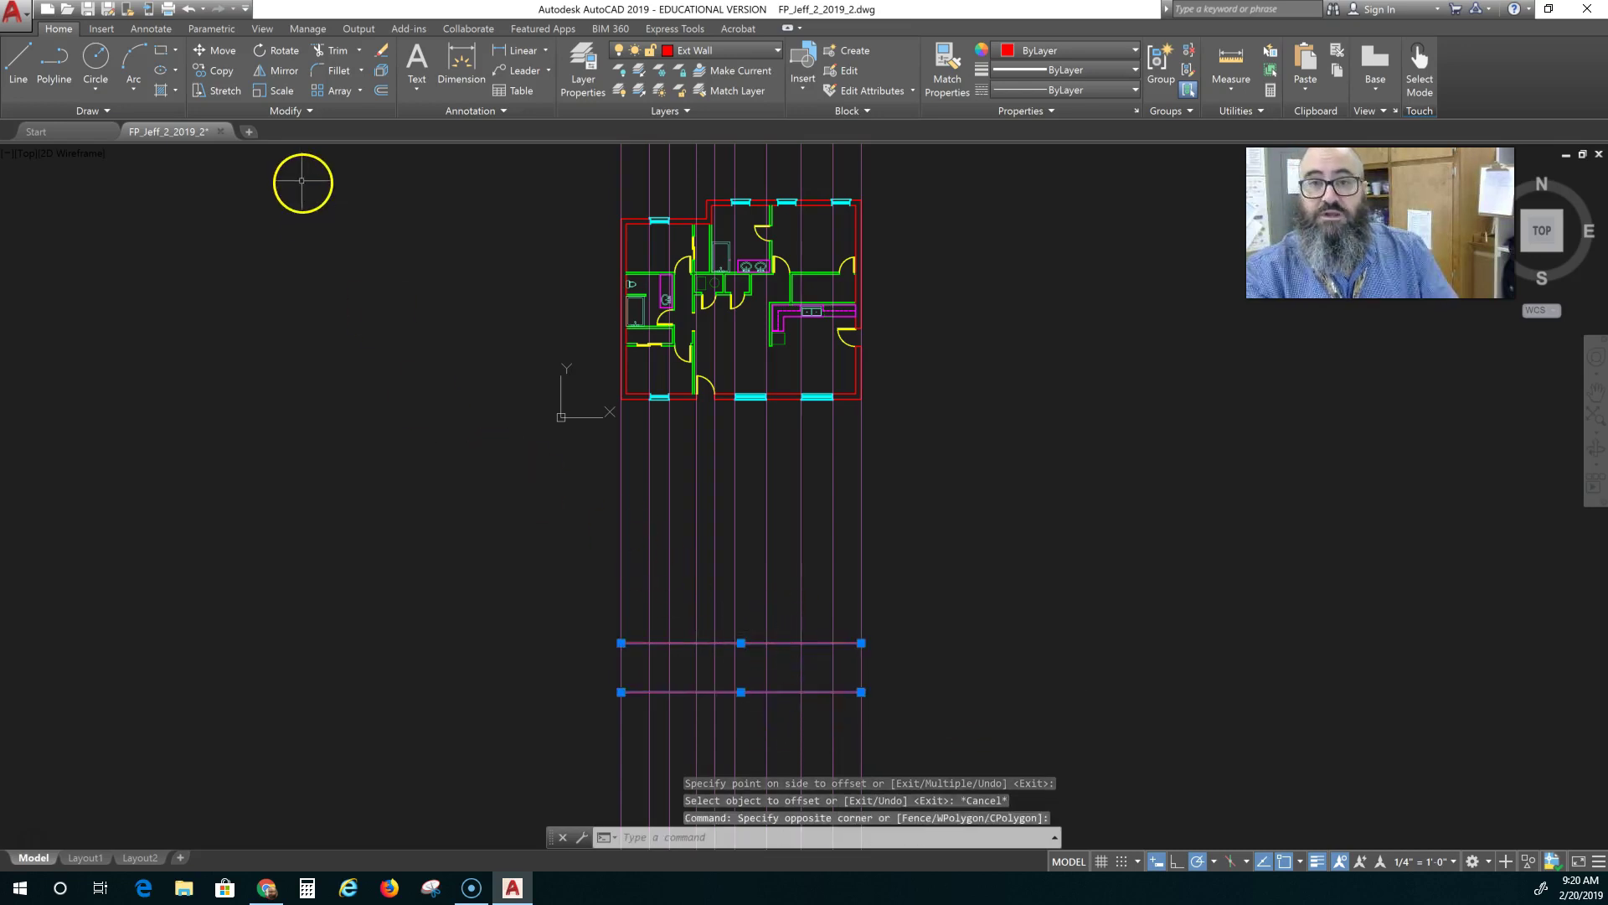
pyautogui.click(222, 51)
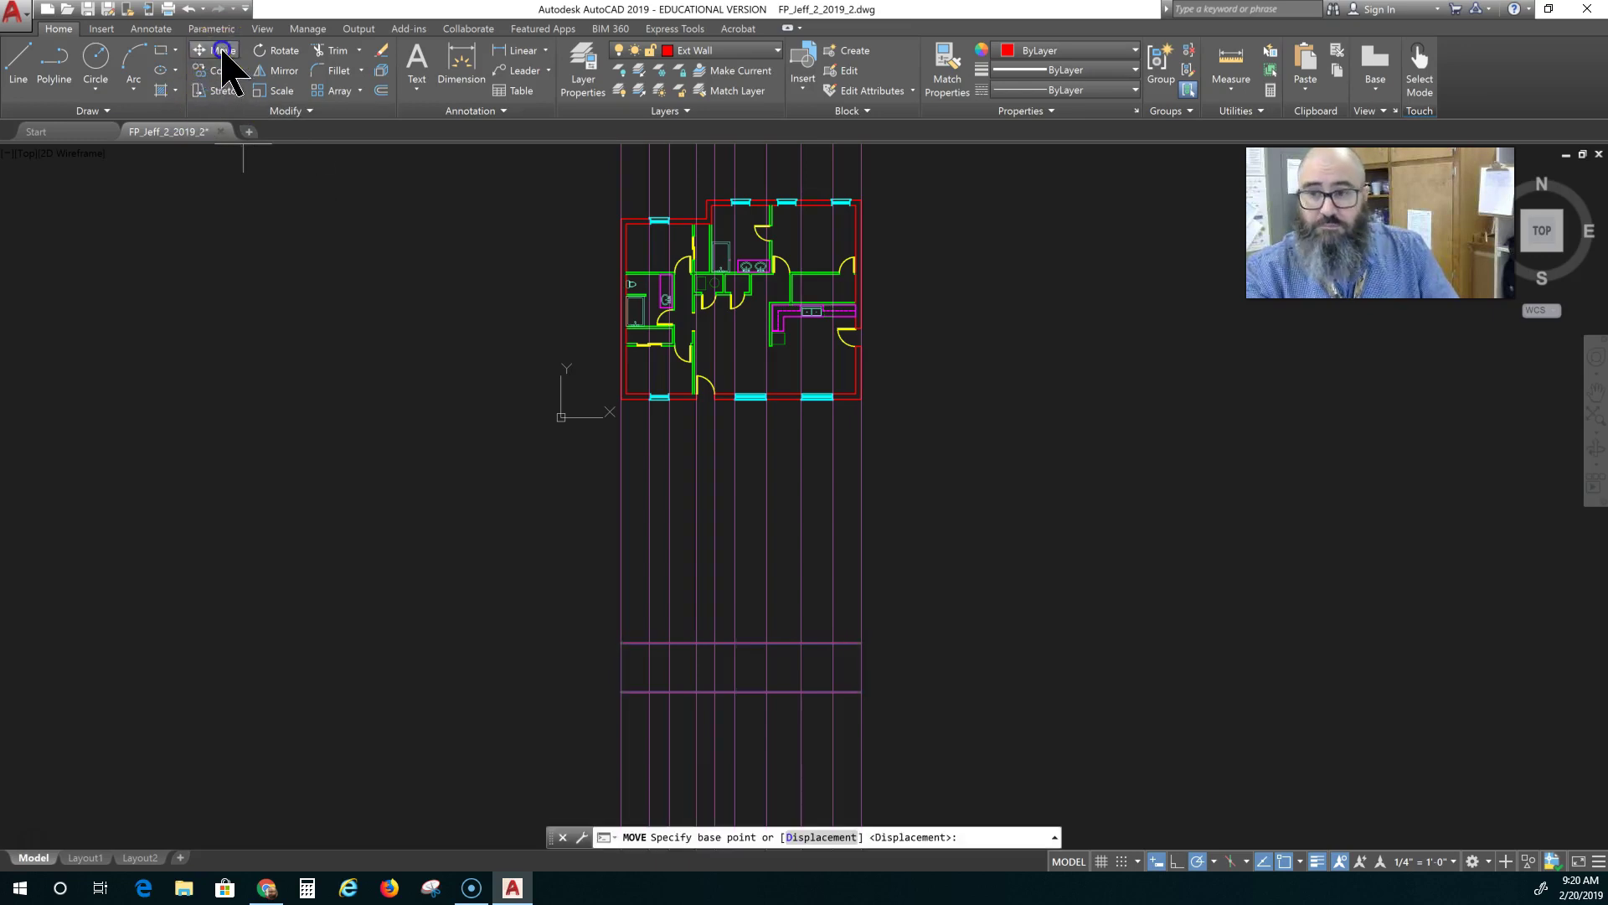
pyautogui.click(740, 643)
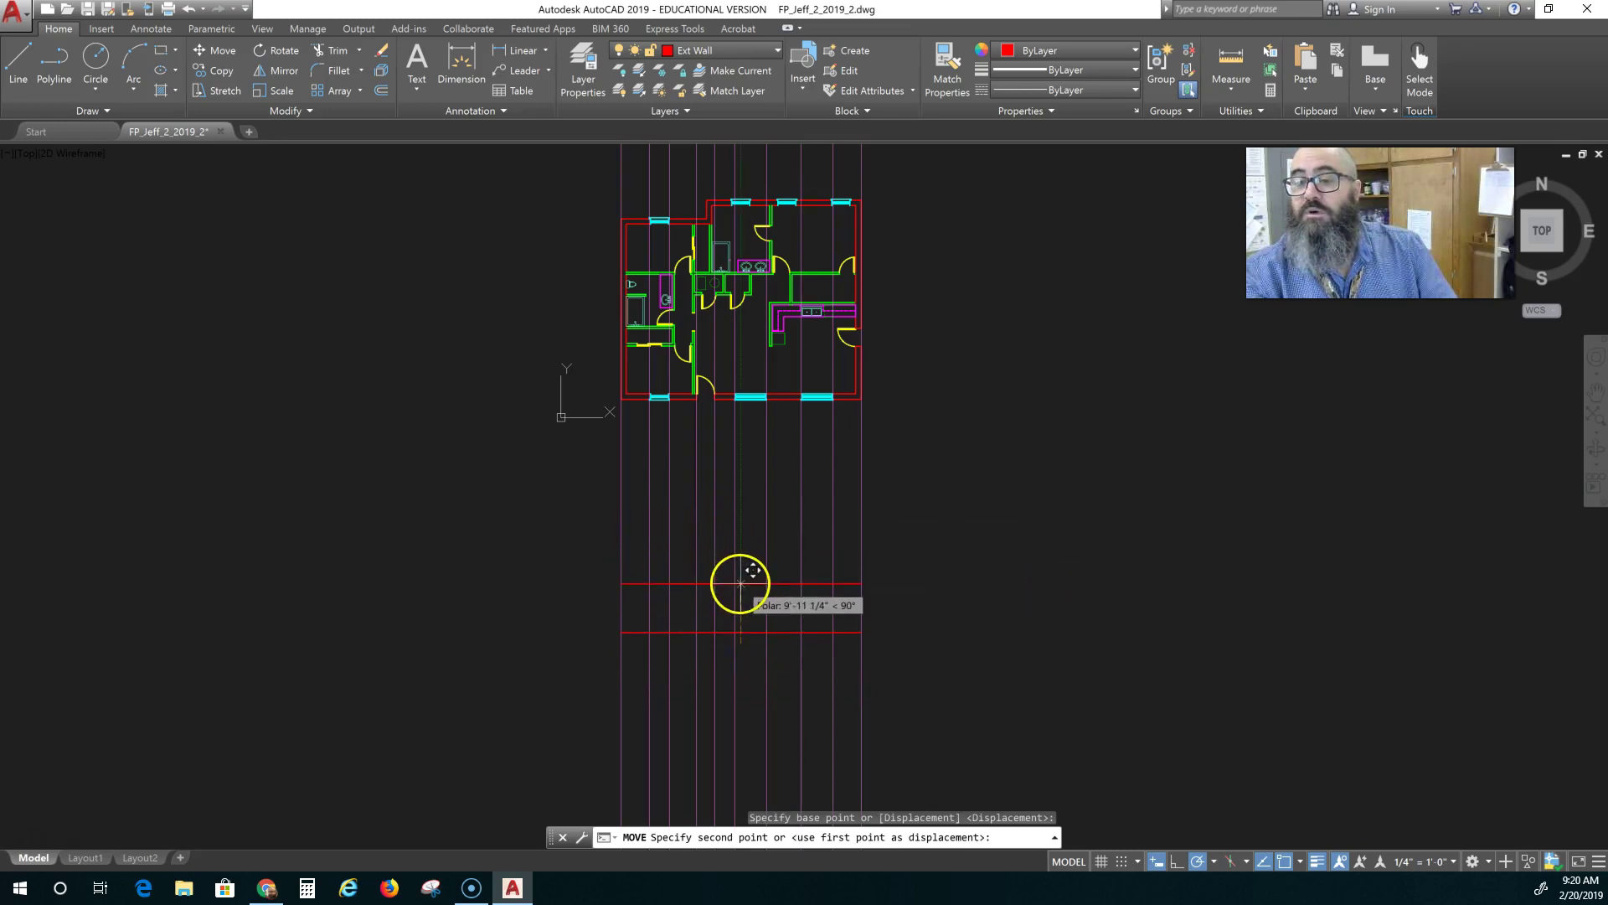
pyautogui.click(741, 584)
pyautogui.press('Escape')
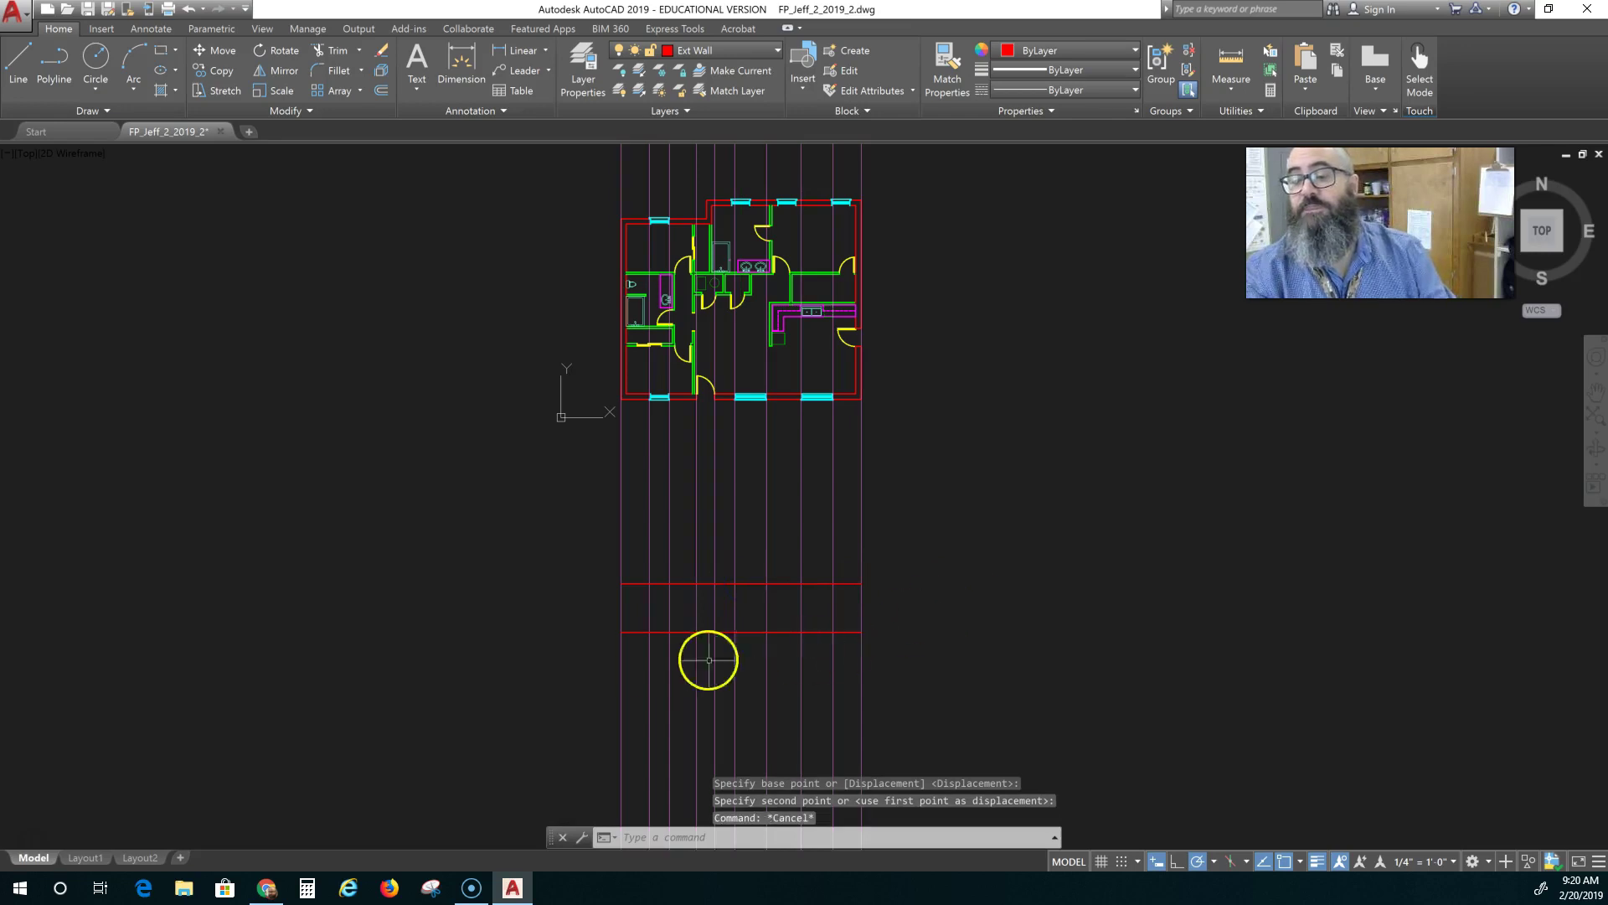
pyautogui.scroll(-4, 574, 657)
pyautogui.scroll(6, 574, 658)
pyautogui.moveTo(559, 643); pyautogui.dragTo(355, 657, button='middle')
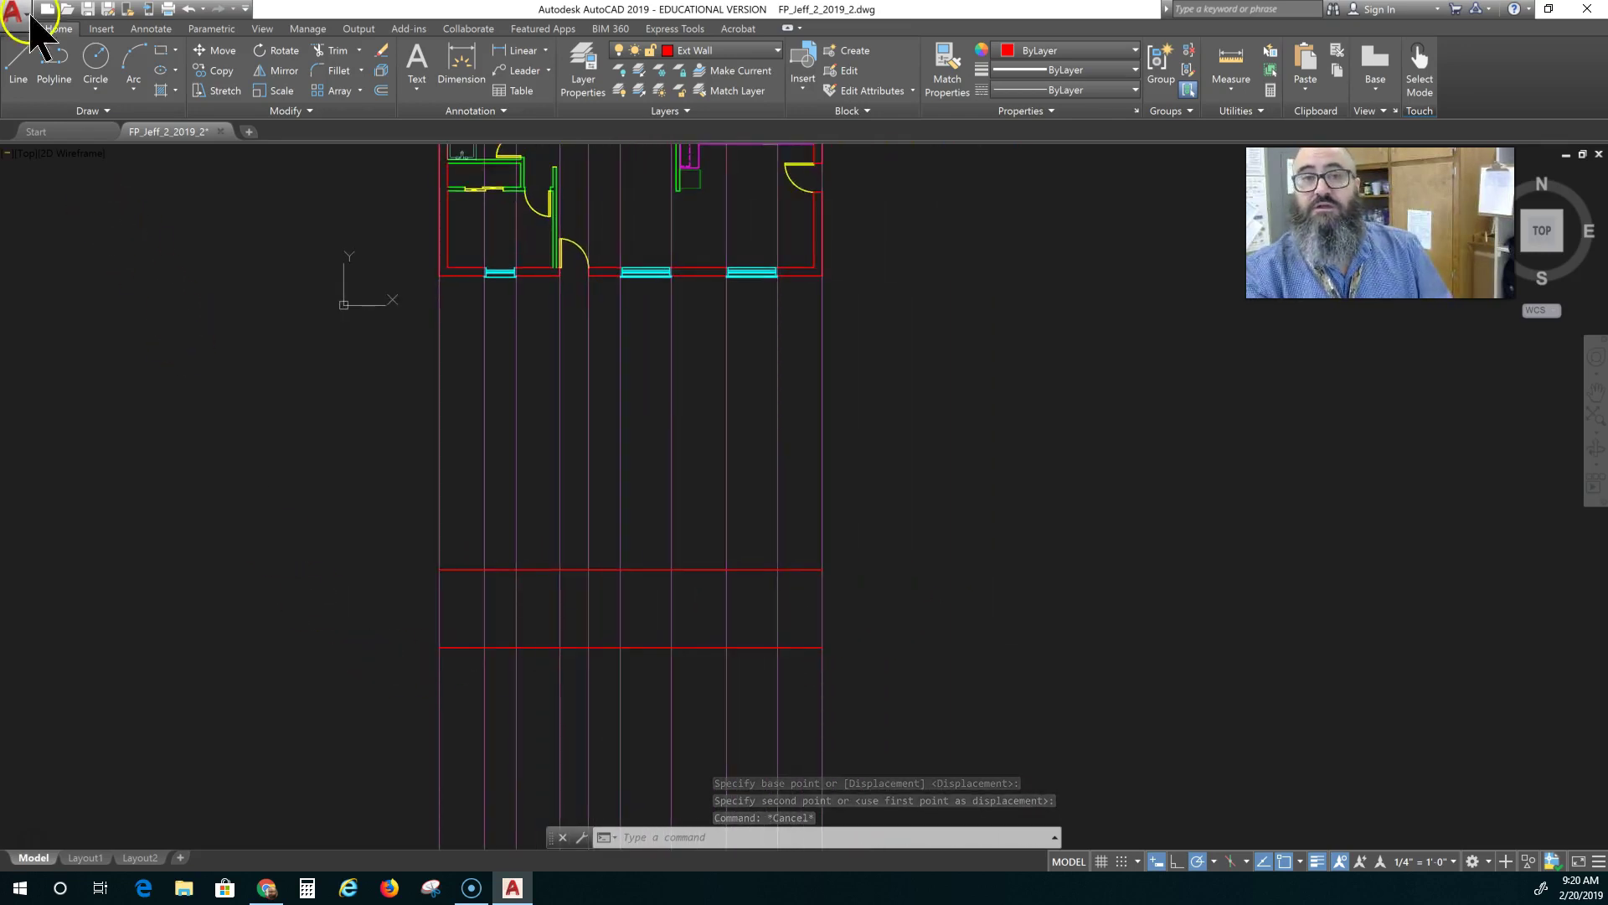
# Draw left and right vertical wall lines joining the wall-height line to the baseline
pyautogui.click(31, 57)
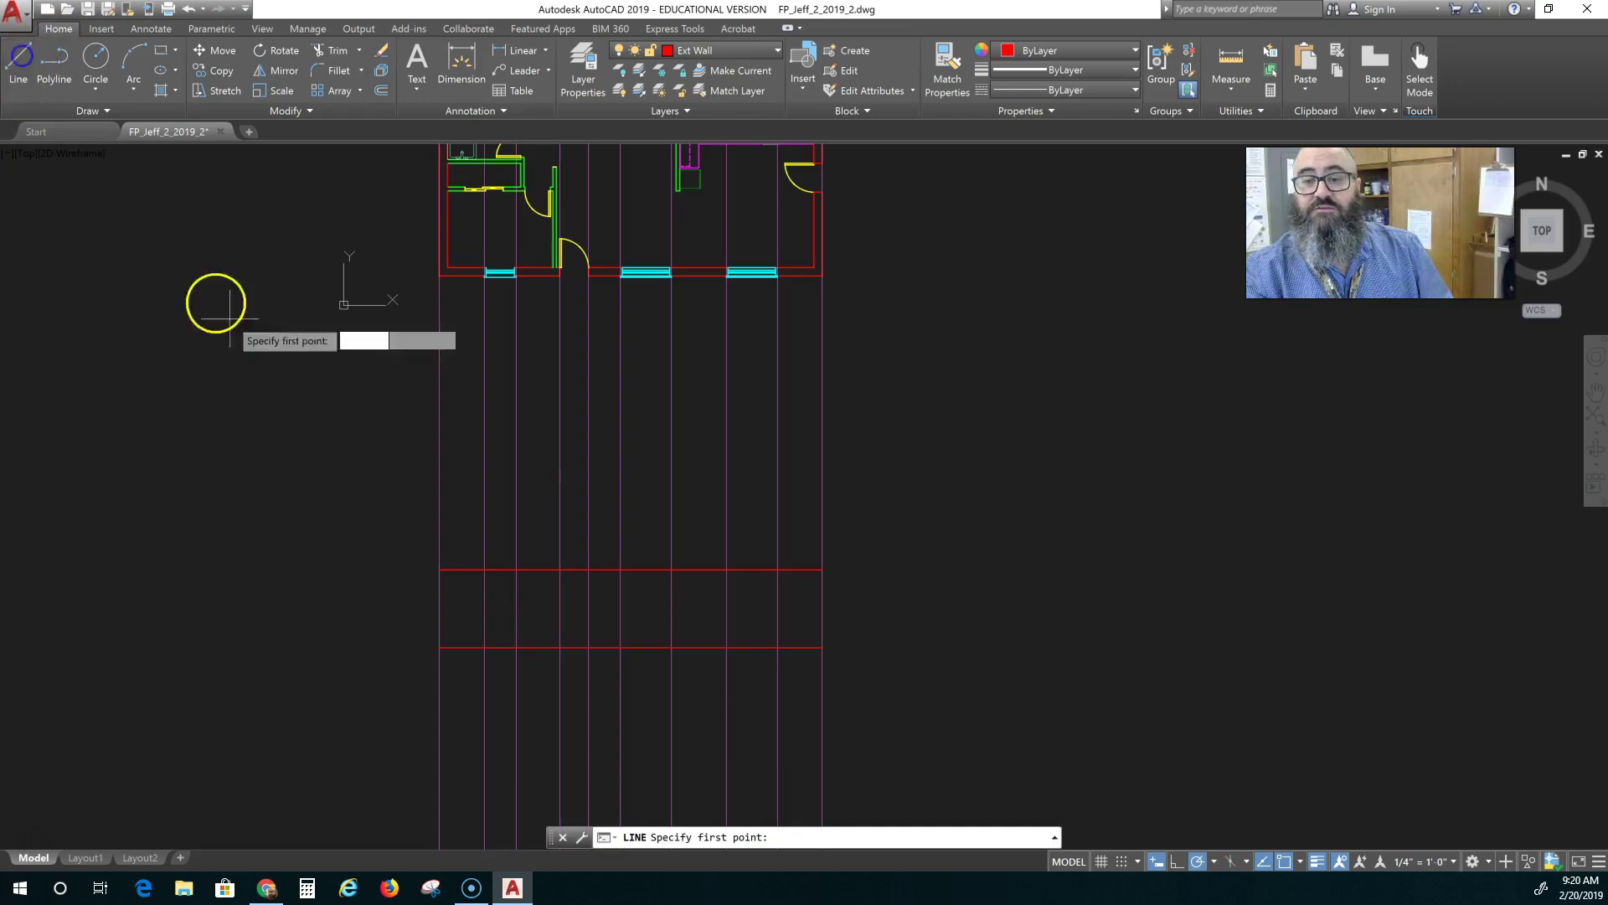
pyautogui.click(439, 569)
pyautogui.click(438, 646)
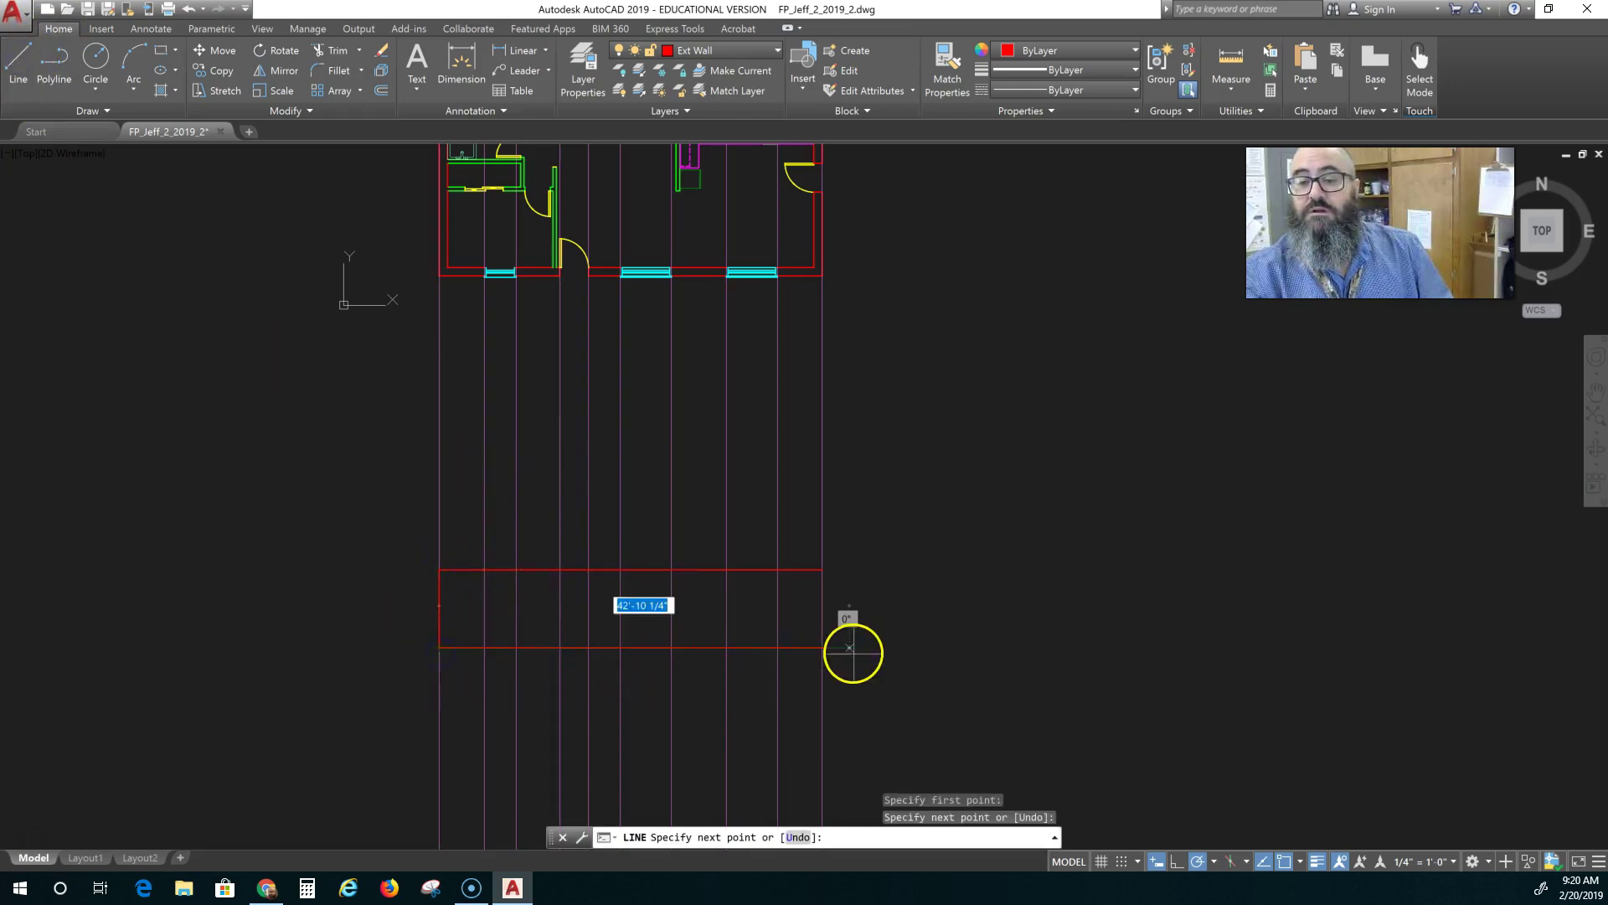
pyautogui.press('Escape')
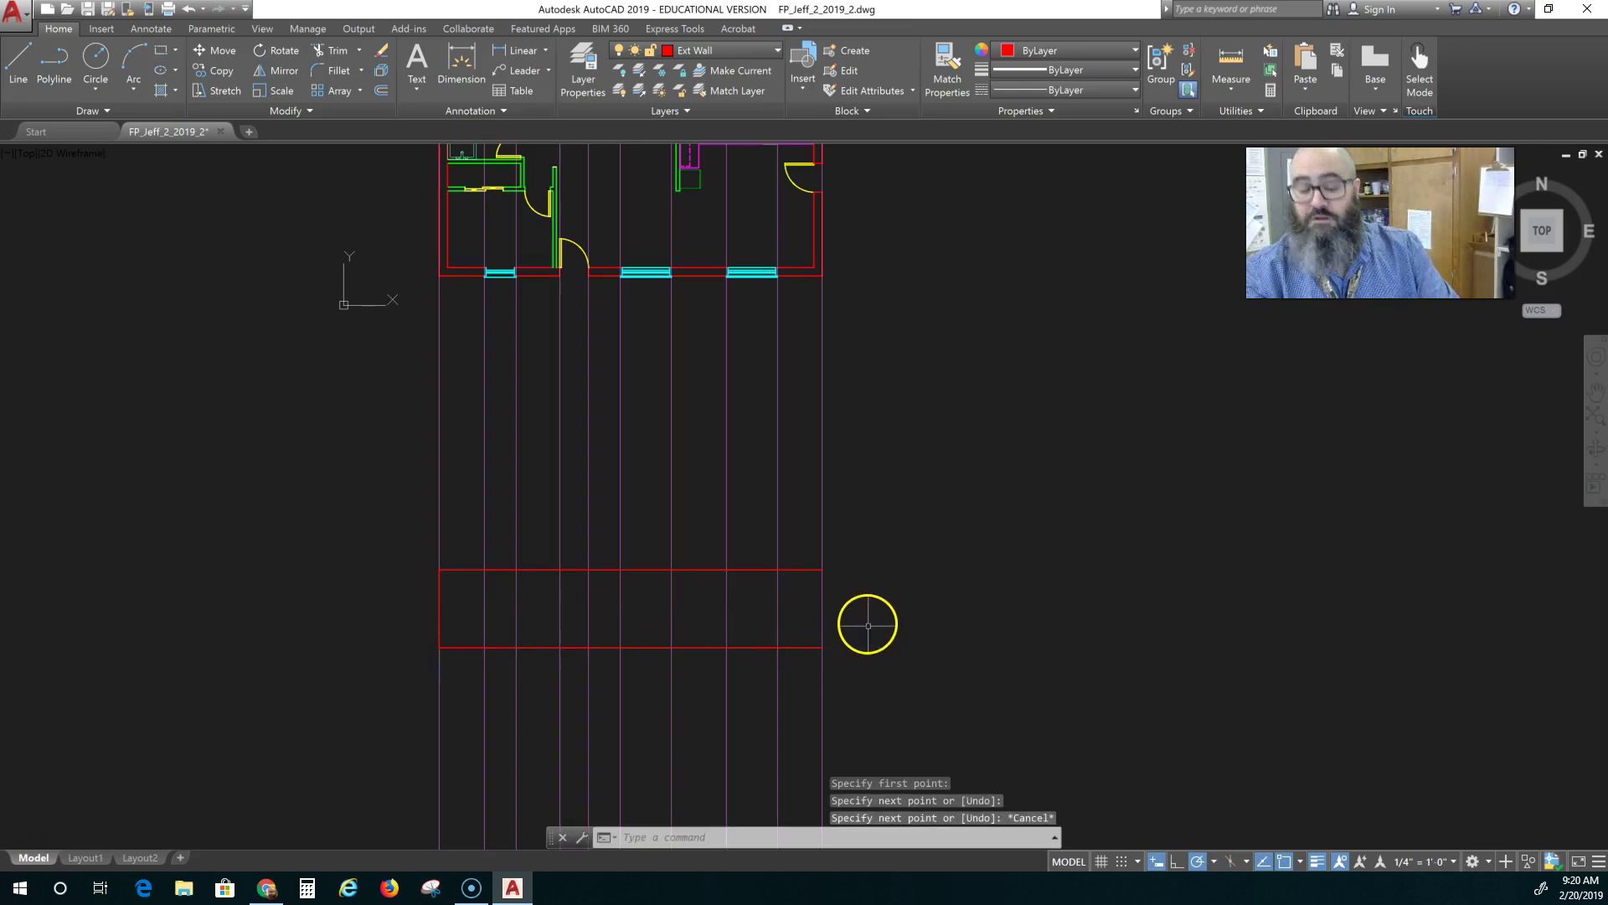
pyautogui.press('Return')
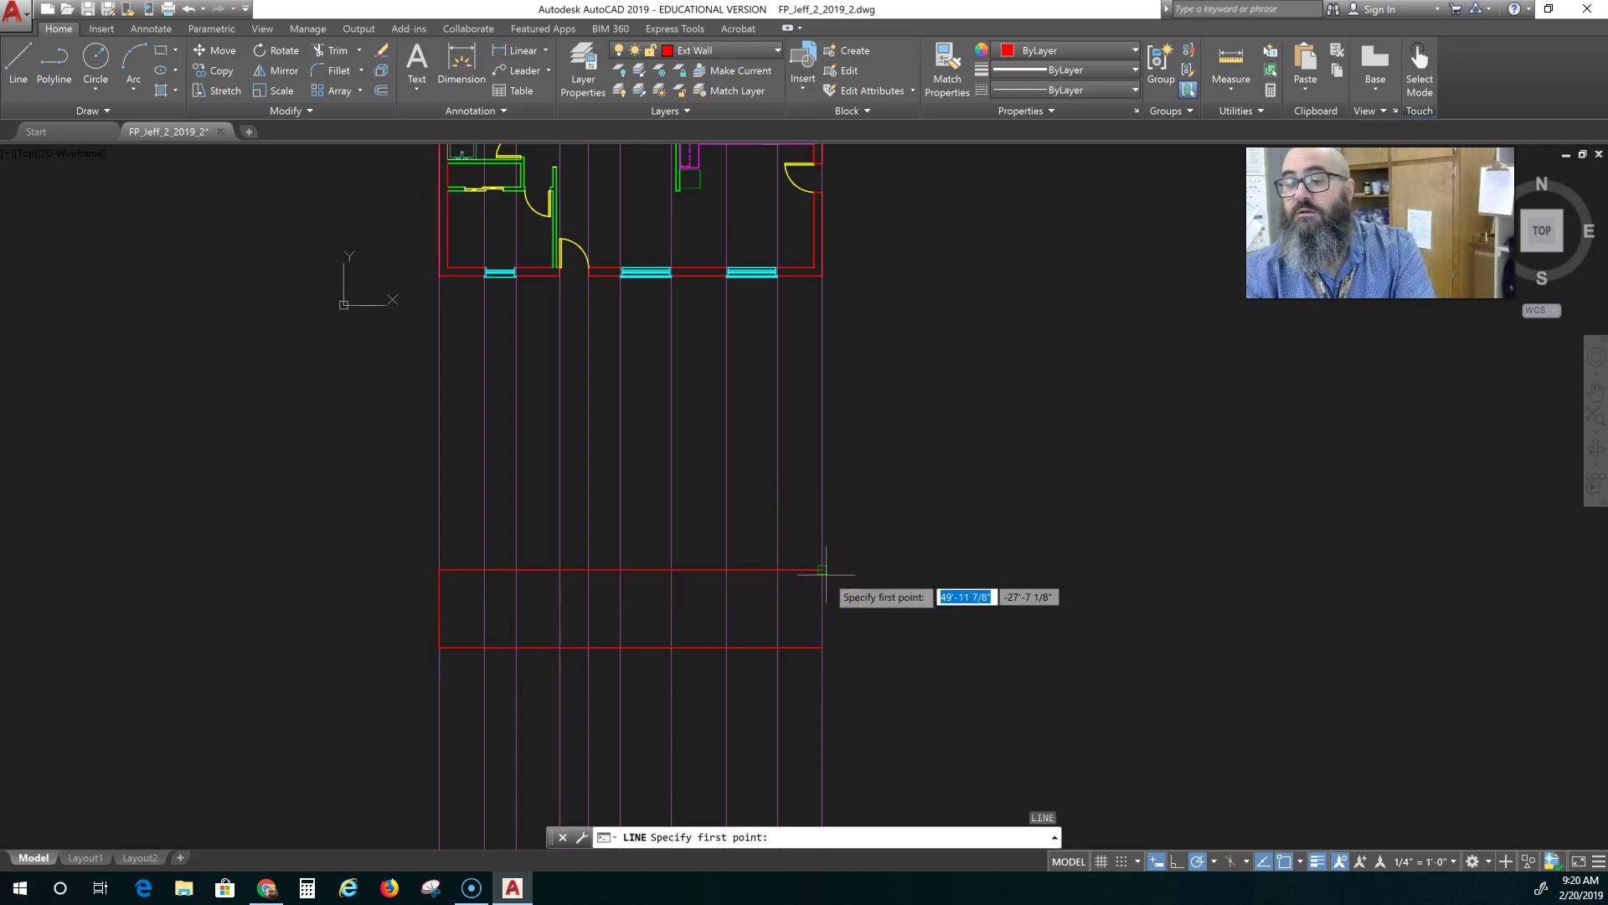
pyautogui.click(821, 570)
pyautogui.click(822, 647)
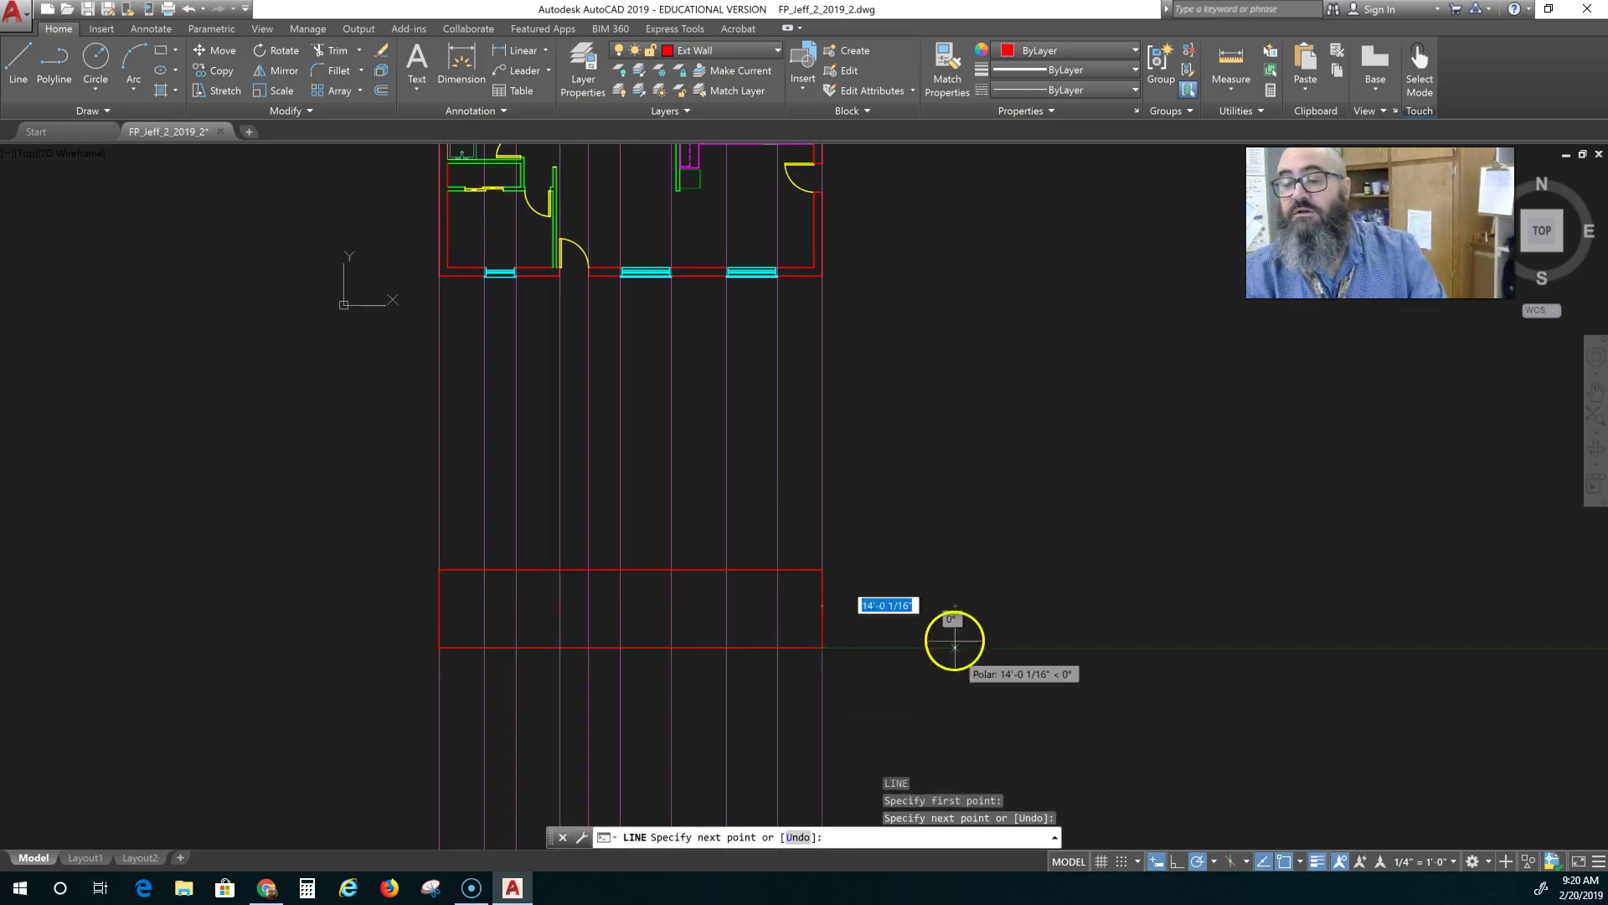
pyautogui.press('Escape')
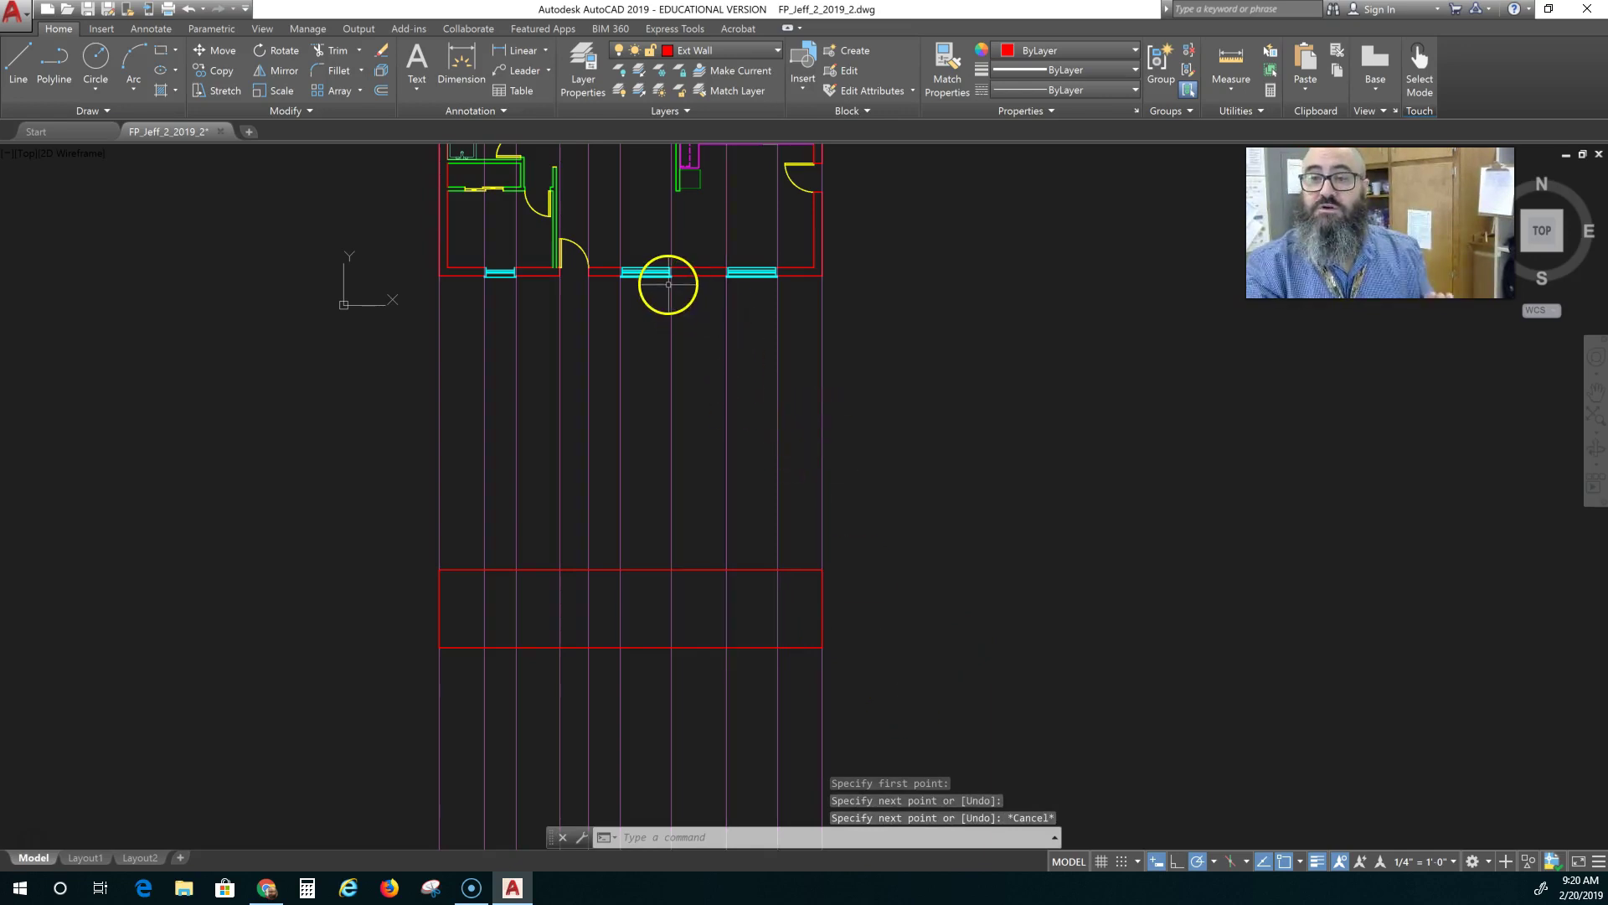
pyautogui.moveTo(692, 283)
pyautogui.mouseDown(button='middle')
pyautogui.moveTo(694, 625)
pyautogui.moveTo(675, 578)
pyautogui.mouseUp(button='middle')
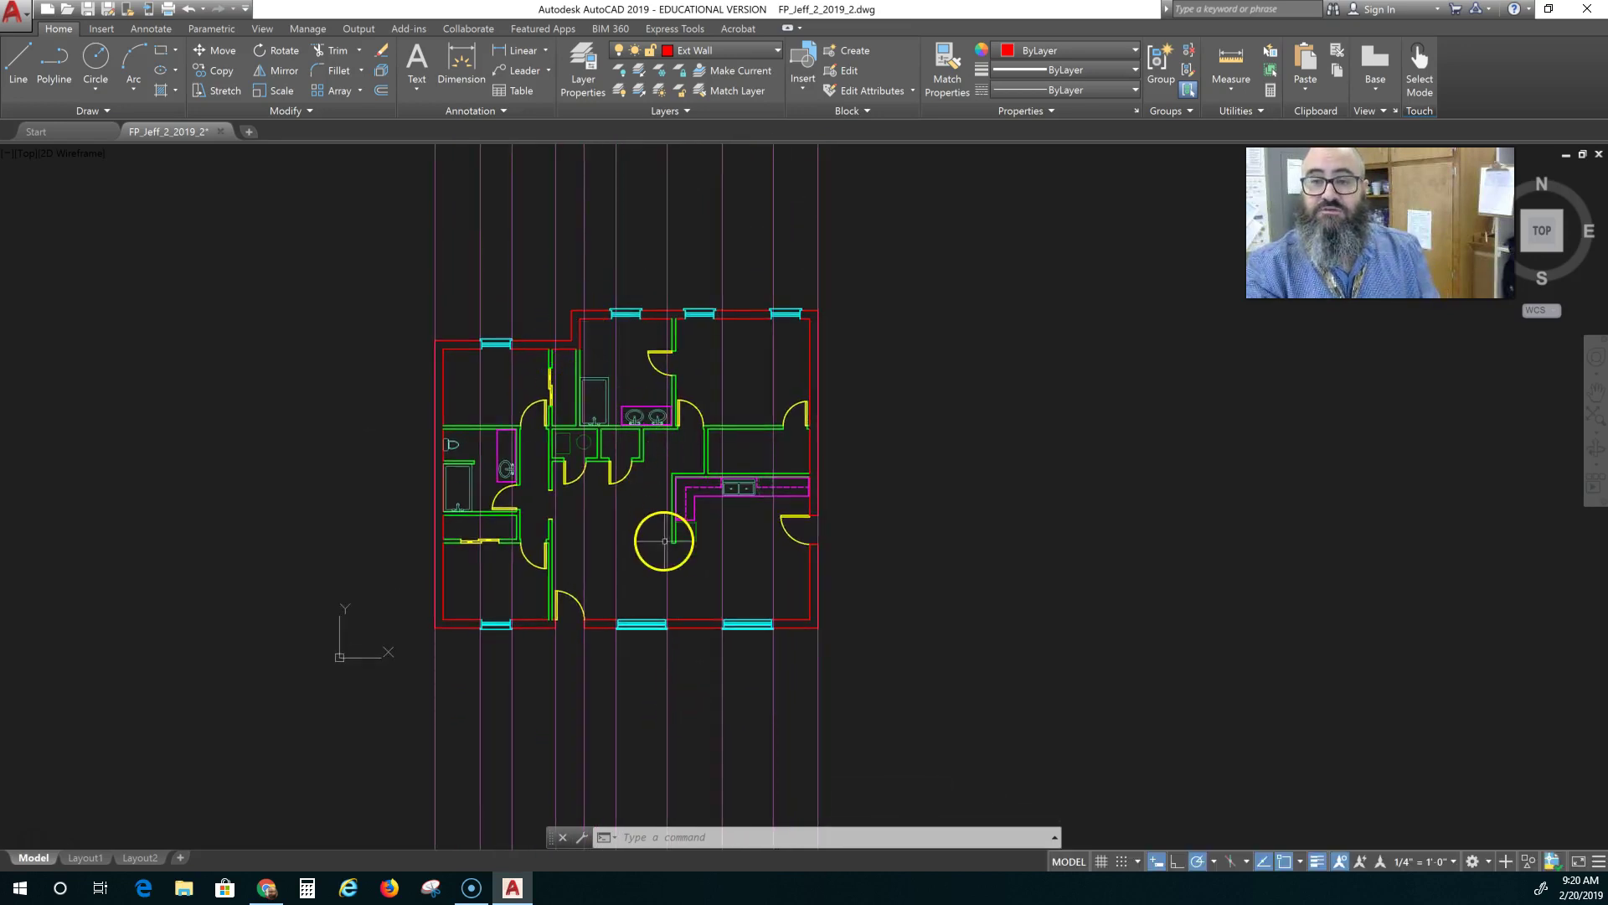
pyautogui.scroll(-4, 664, 540)
pyautogui.moveTo(682, 639); pyautogui.dragTo(681, 457, button='middle')
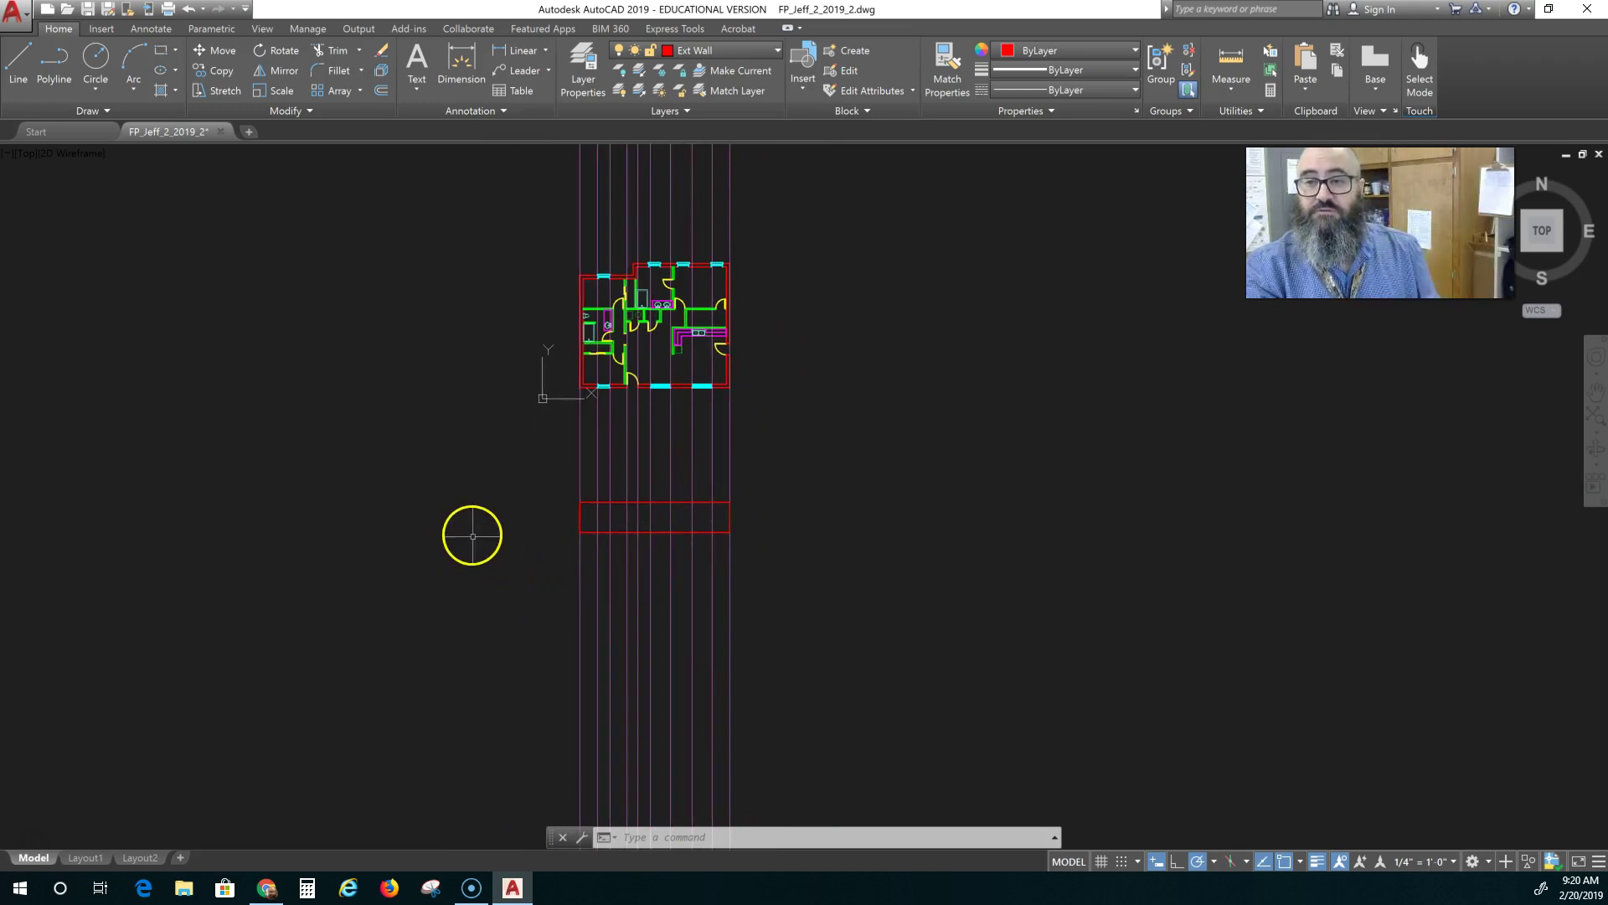
pyautogui.scroll(2, 469, 526)
pyautogui.moveTo(470, 524)
pyautogui.mouseDown(button='middle')
pyautogui.moveTo(433, 518)
pyautogui.moveTo(316, 567)
pyautogui.mouseUp(button='middle')
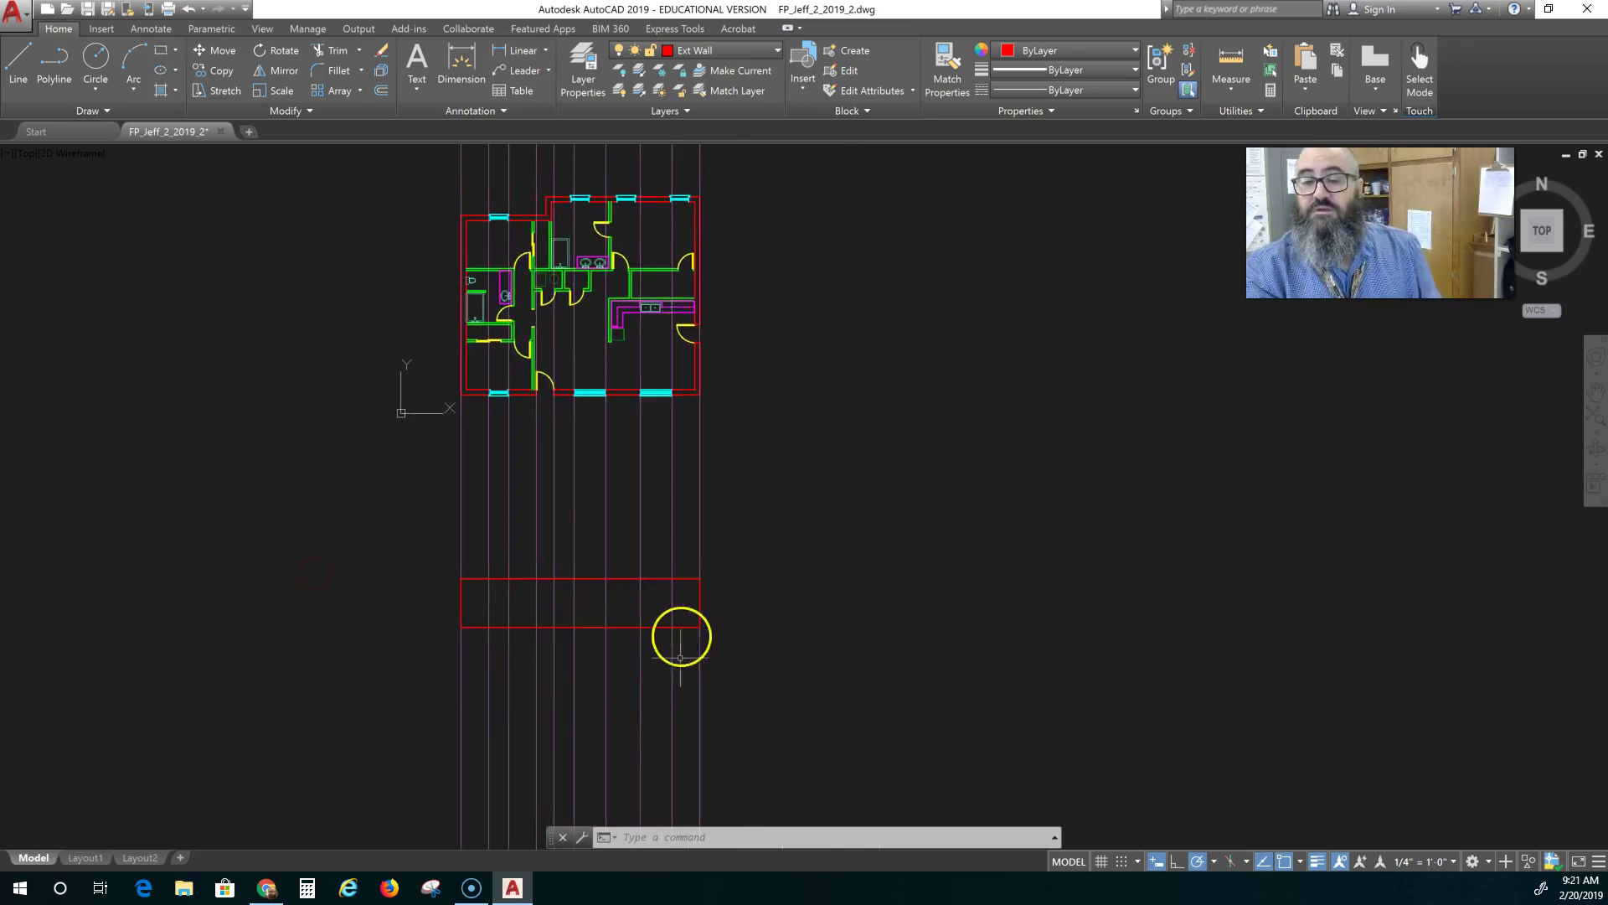